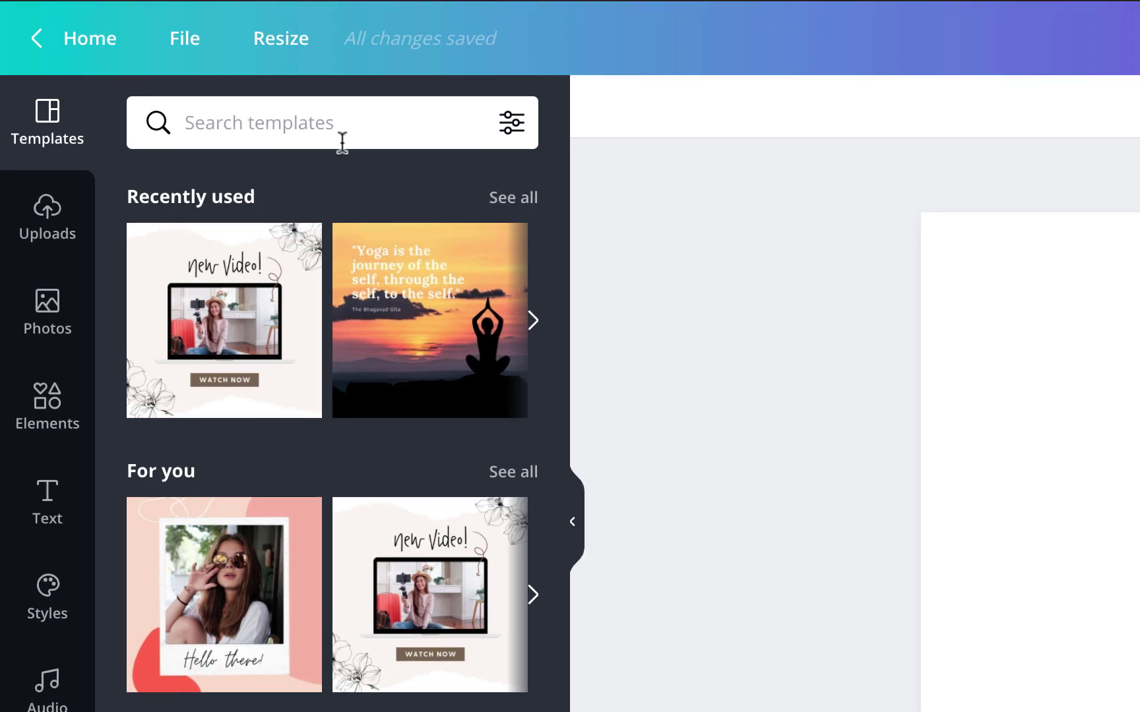
Search templates for 'letter melt', then type 'letter melt' into the Elements search
{"action": "left_click", "coordinate": [336, 122]}
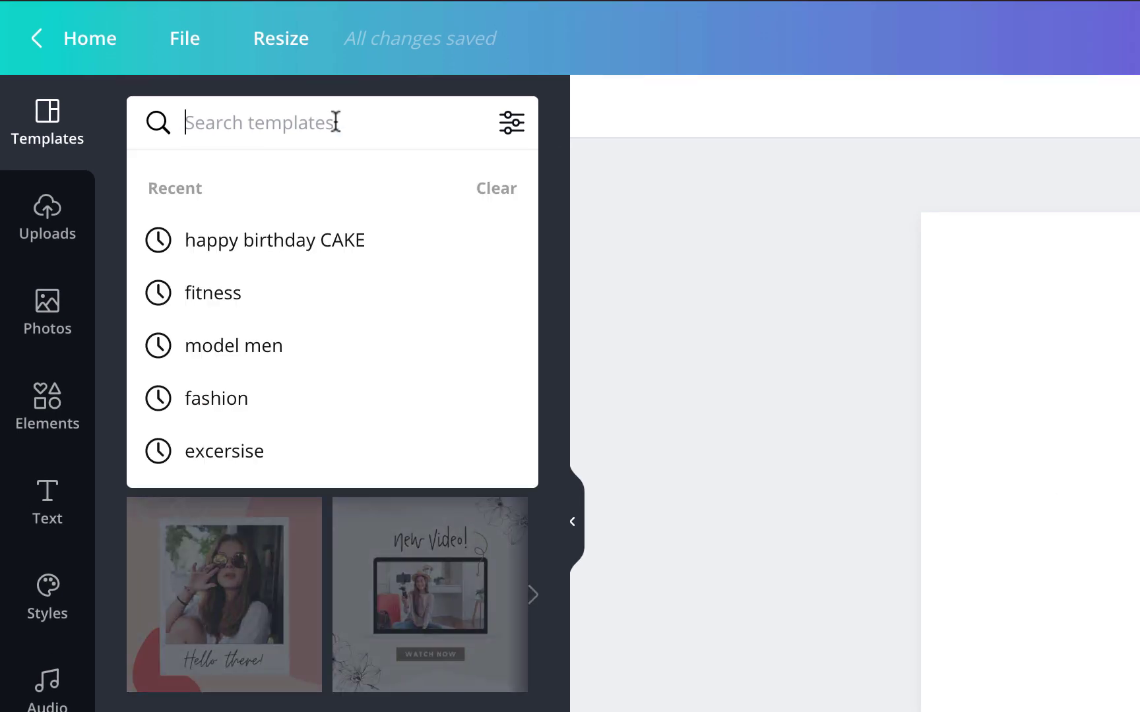
{"action": "type", "text": "le"}
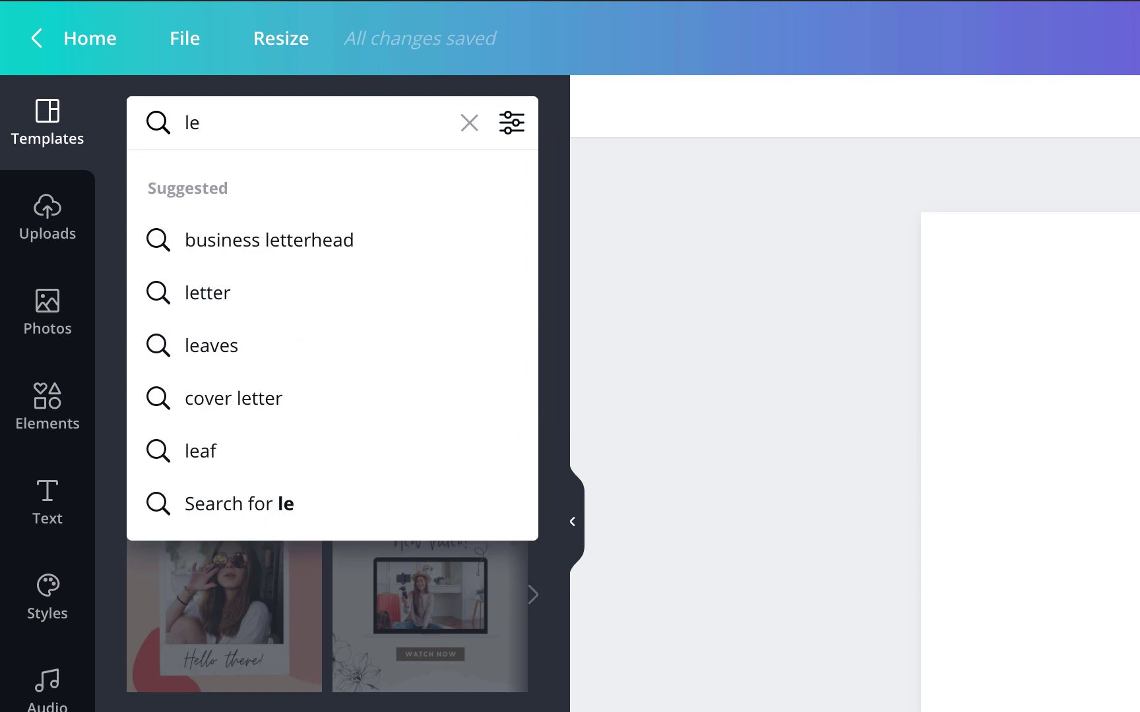
{"action": "type", "text": "tter"}
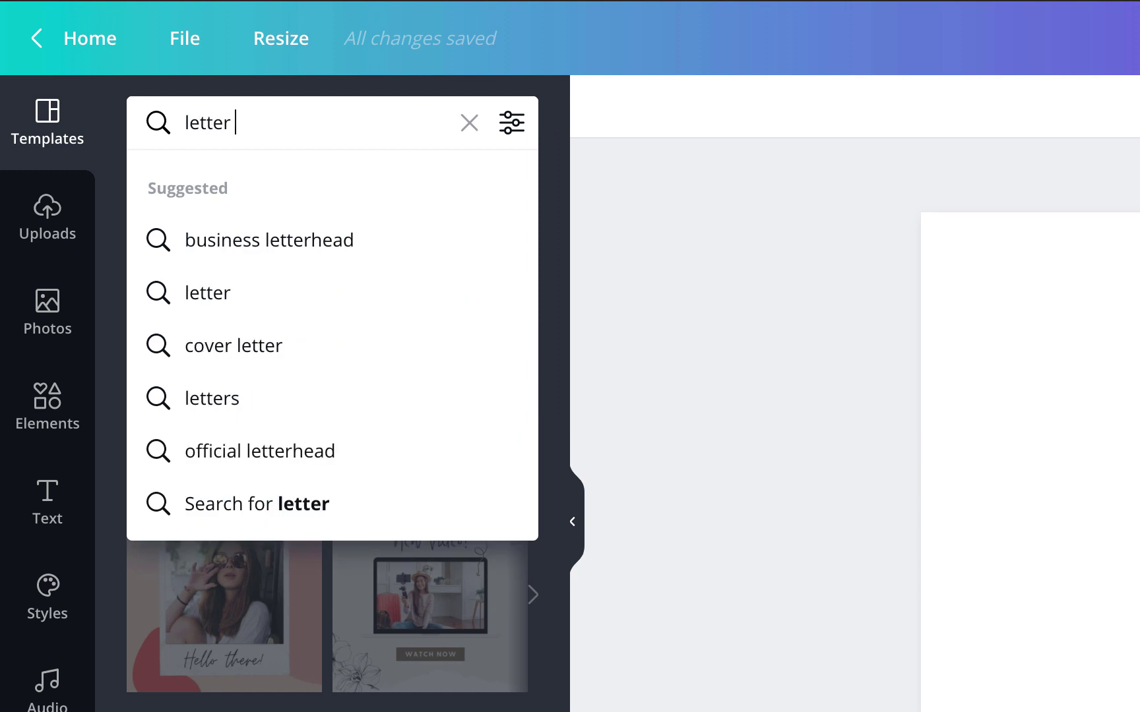
{"action": "type", "text": " me"}
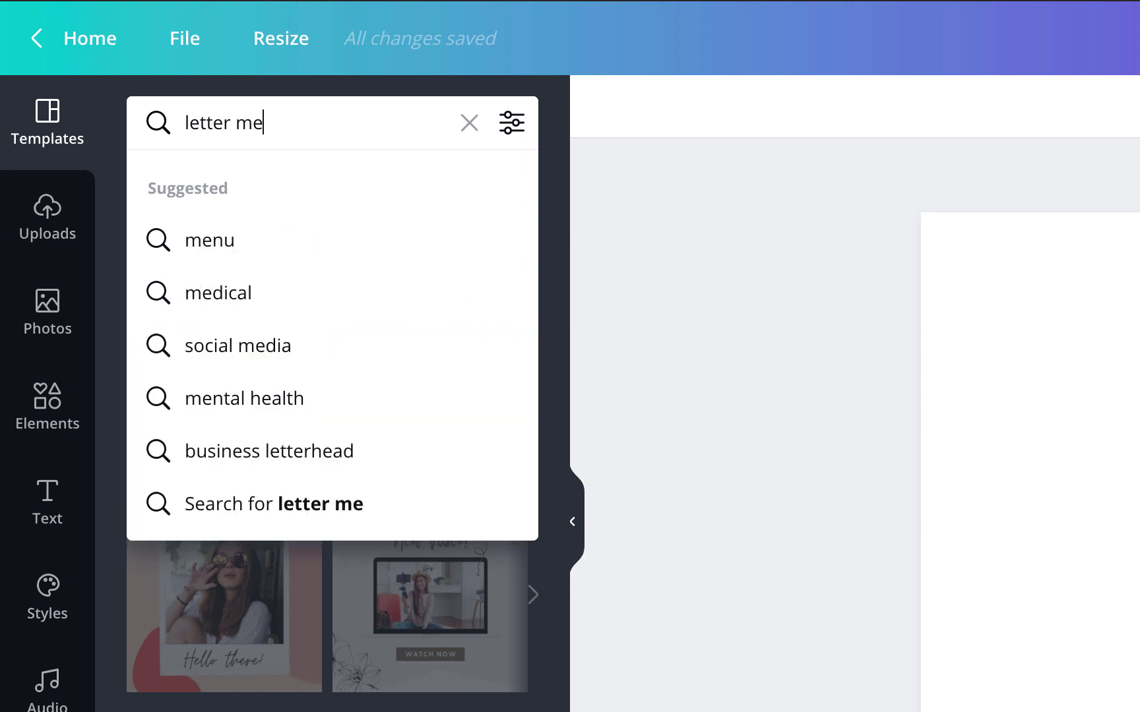
{"action": "type", "text": "lt"}
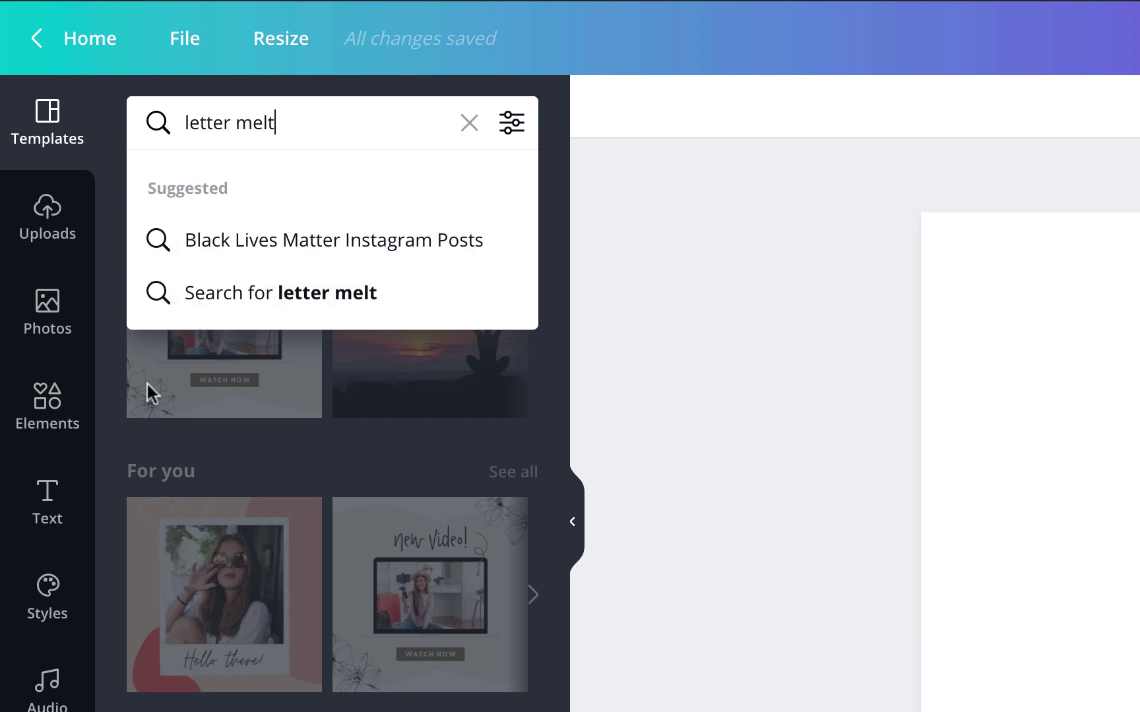
{"action": "left_click", "coordinate": [52, 414]}
{"action": "left_click", "coordinate": [282, 130]}
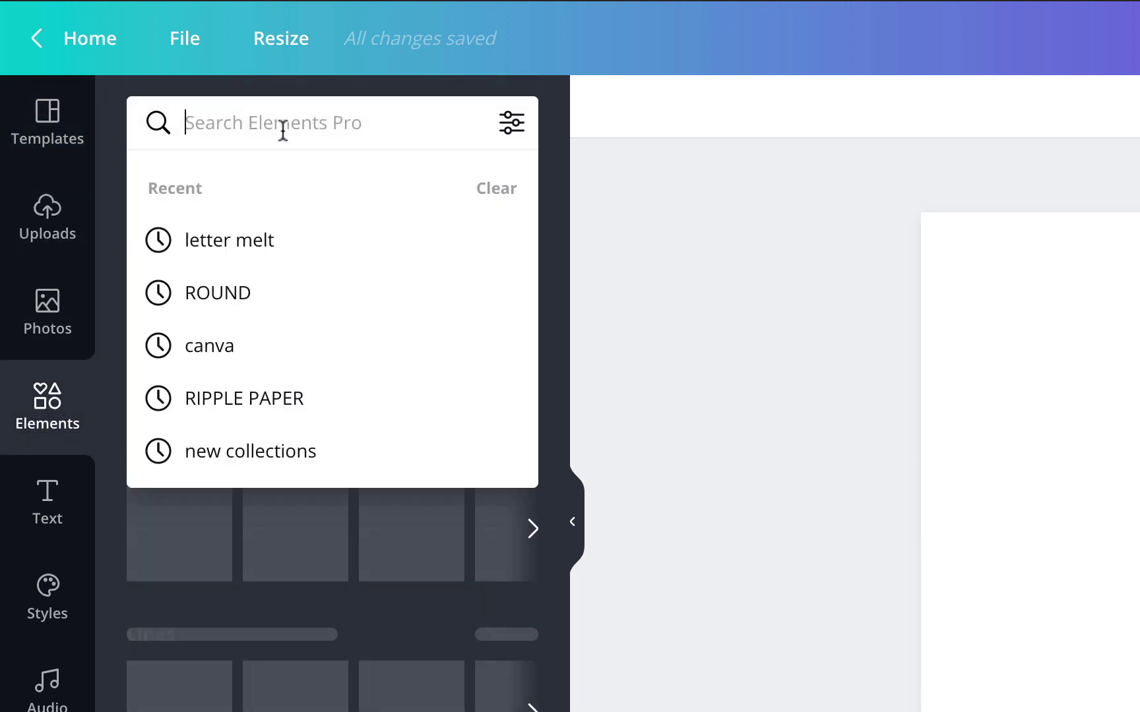
{"action": "type", "text": "m"}
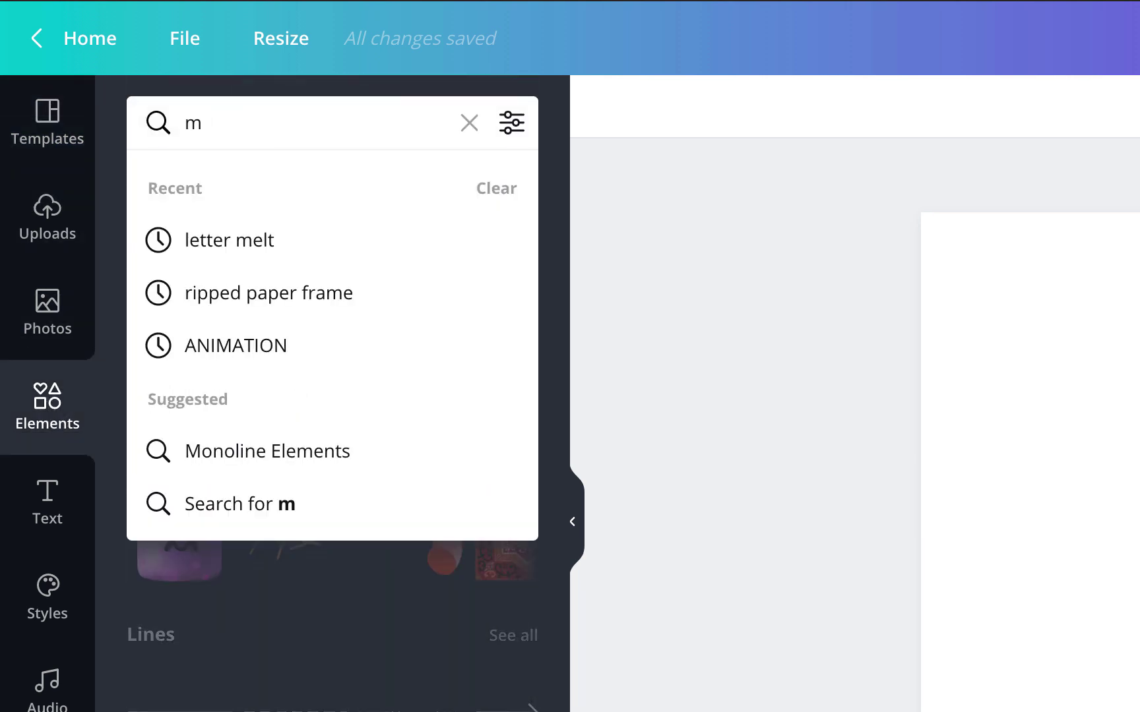
{"action": "key", "text": "BackSpace"}
{"action": "type", "text": "le"}
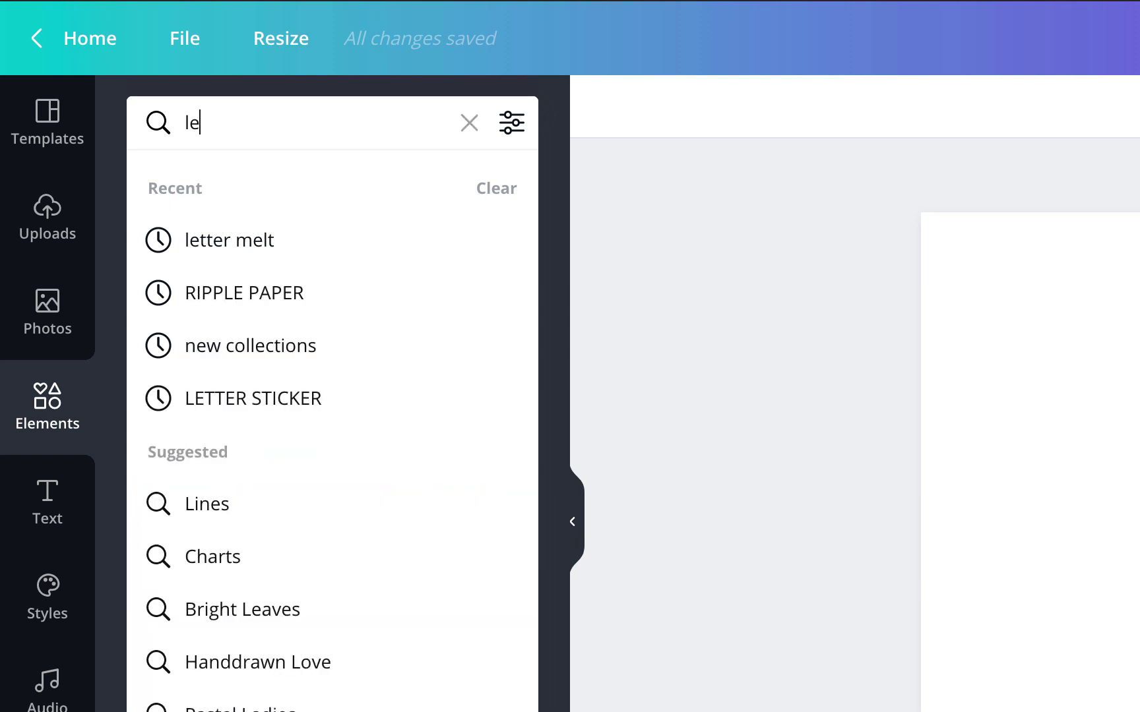
{"action": "type", "text": "tter melt"}
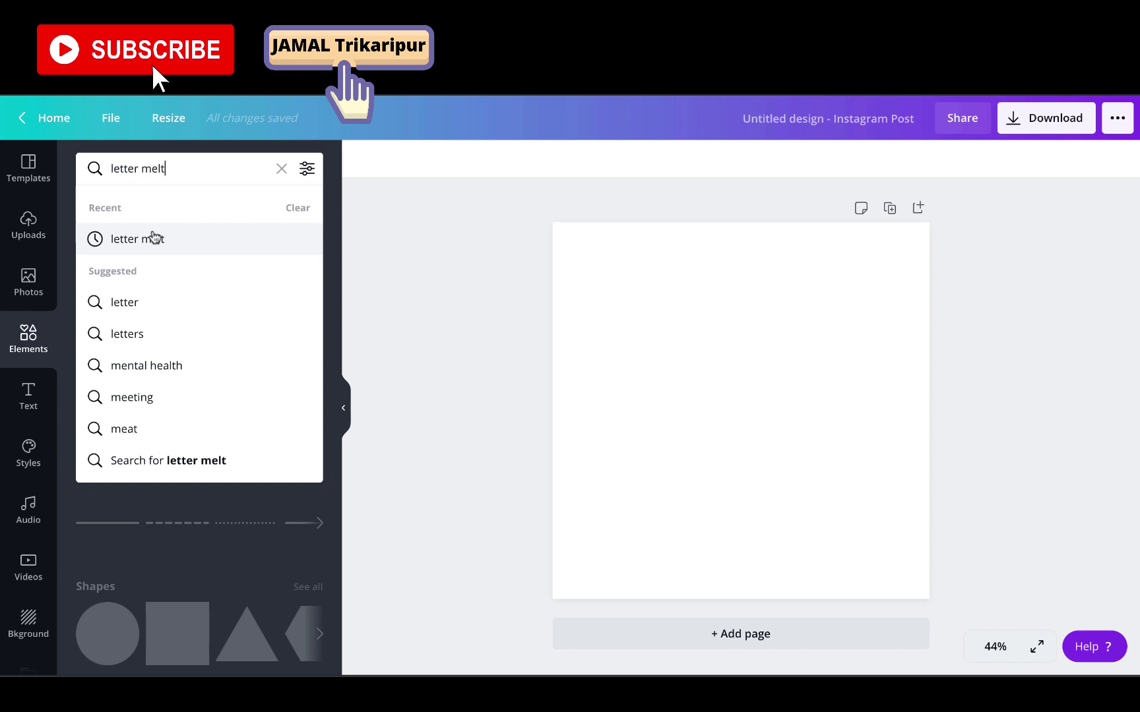
Run the 'letter melt' element search and scroll through the pink dripping letter results
{"action": "left_click", "coordinate": [155, 237]}
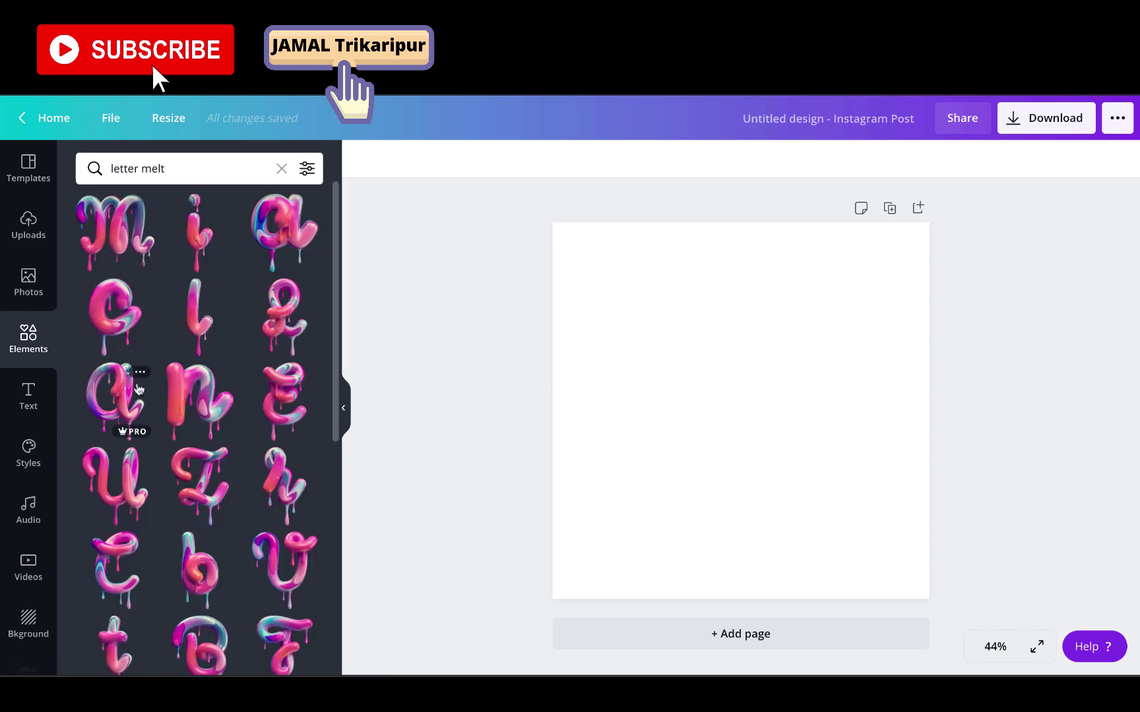
{"action": "scroll", "coordinate": [168, 478], "scroll_direction": "down", "scroll_amount": 3}
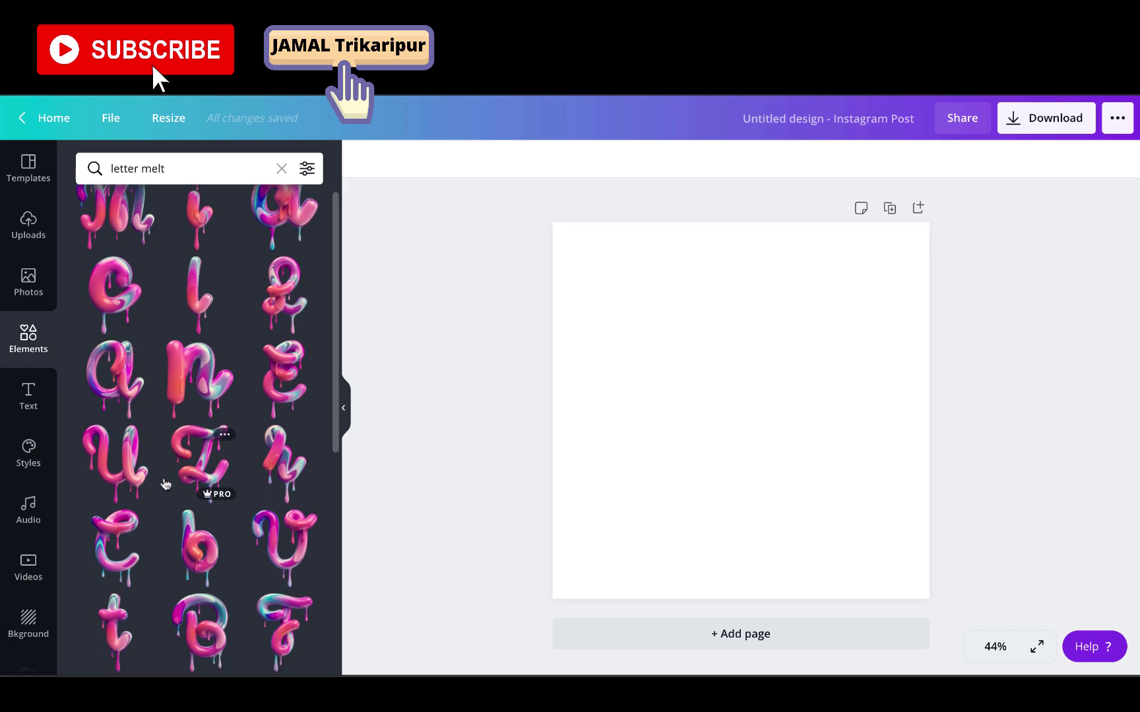
{"action": "scroll", "coordinate": [165, 485], "scroll_direction": "down", "scroll_amount": 6}
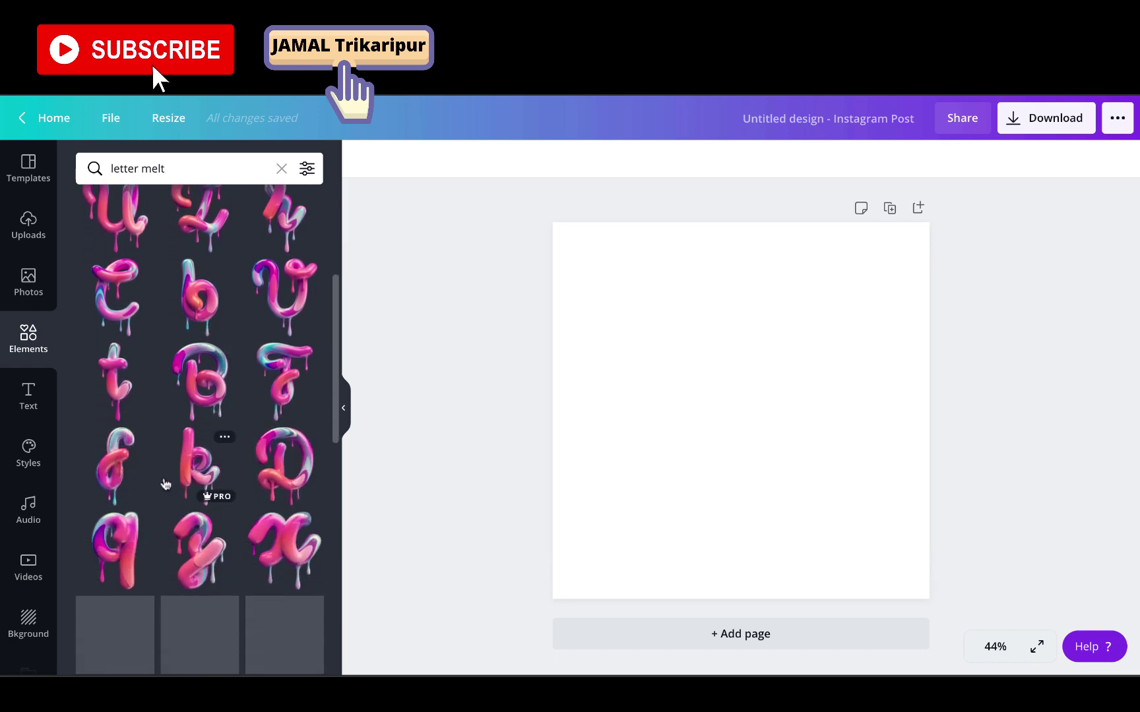
{"action": "scroll", "coordinate": [165, 483], "scroll_direction": "up", "scroll_amount": 6}
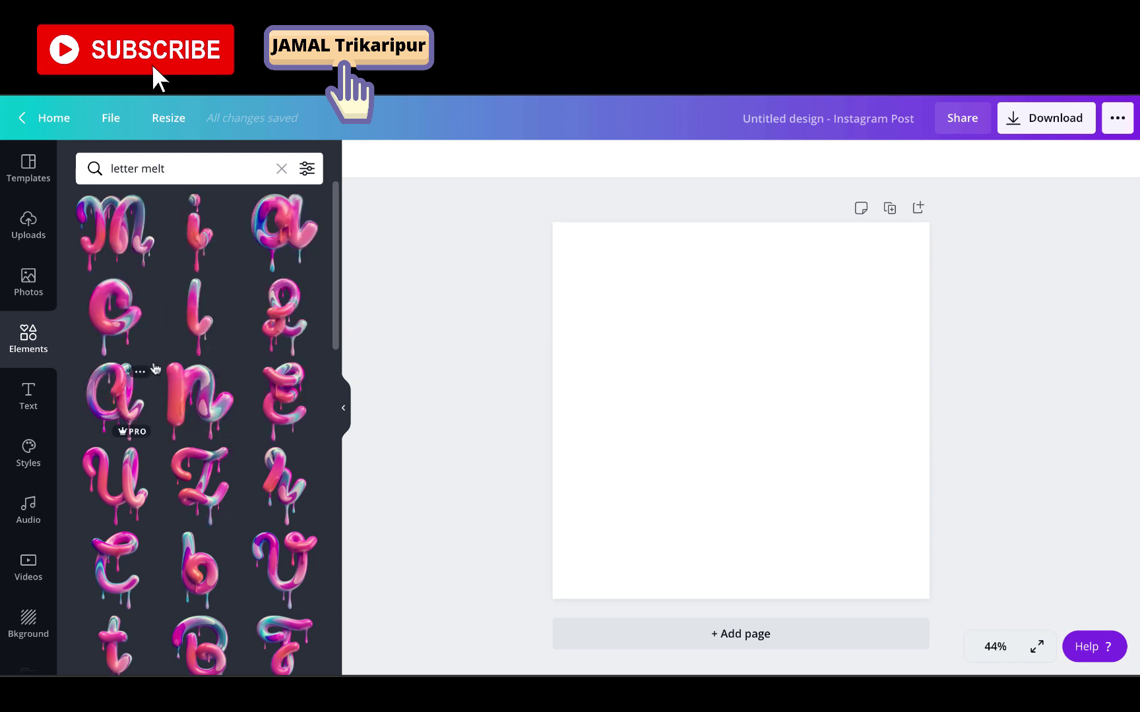
{"action": "scroll", "coordinate": [154, 367], "scroll_direction": "down", "scroll_amount": 3}
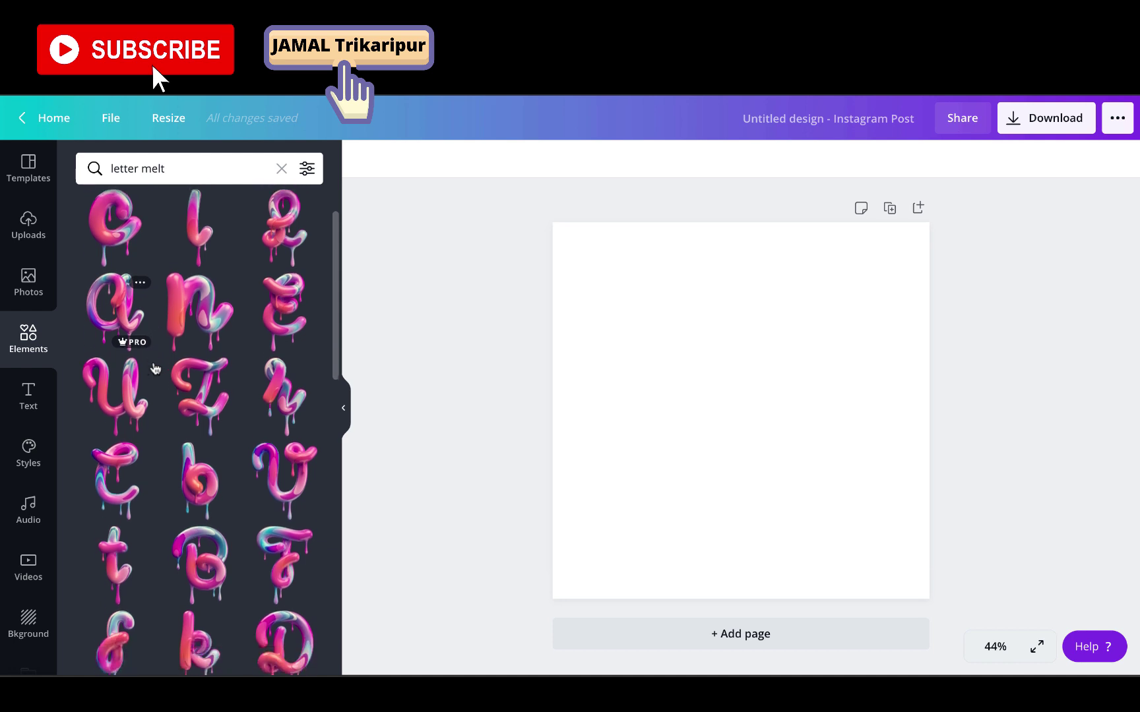
{"action": "scroll", "coordinate": [154, 367], "scroll_direction": "down", "scroll_amount": 5}
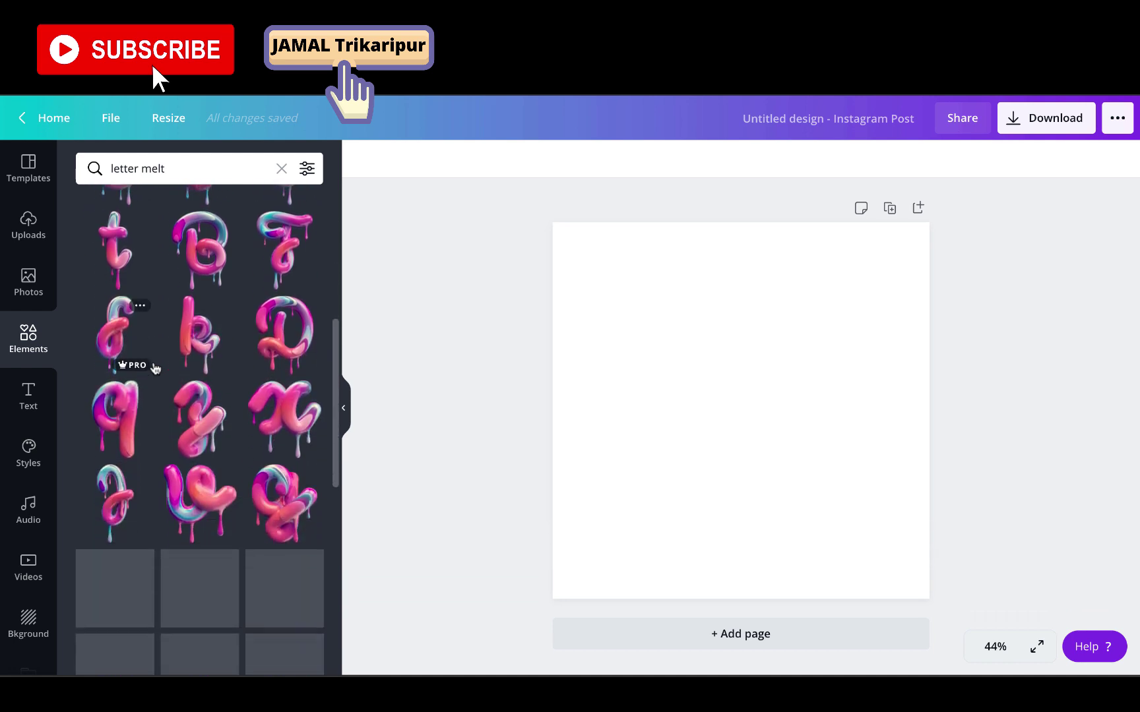
Add melting J, a, m, a and l letter graphics to the post
{"action": "left_click", "coordinate": [126, 507]}
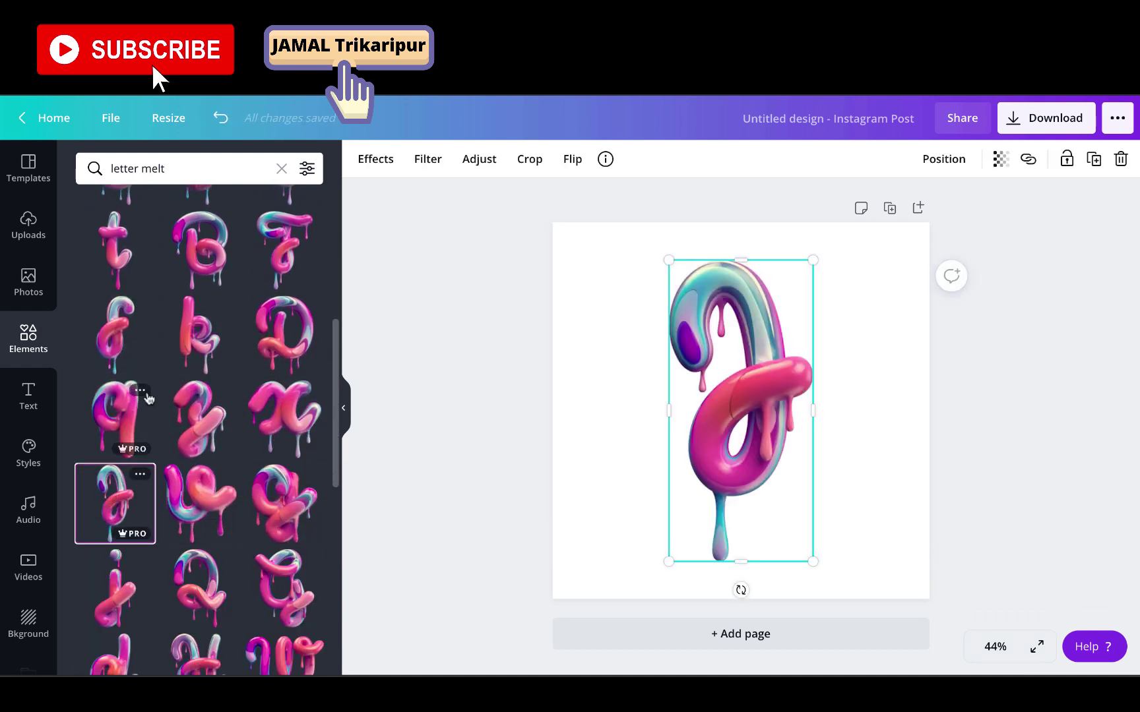
{"action": "scroll", "coordinate": [151, 394], "scroll_direction": "up", "scroll_amount": 3}
{"action": "scroll", "coordinate": [151, 393], "scroll_direction": "up", "scroll_amount": 3}
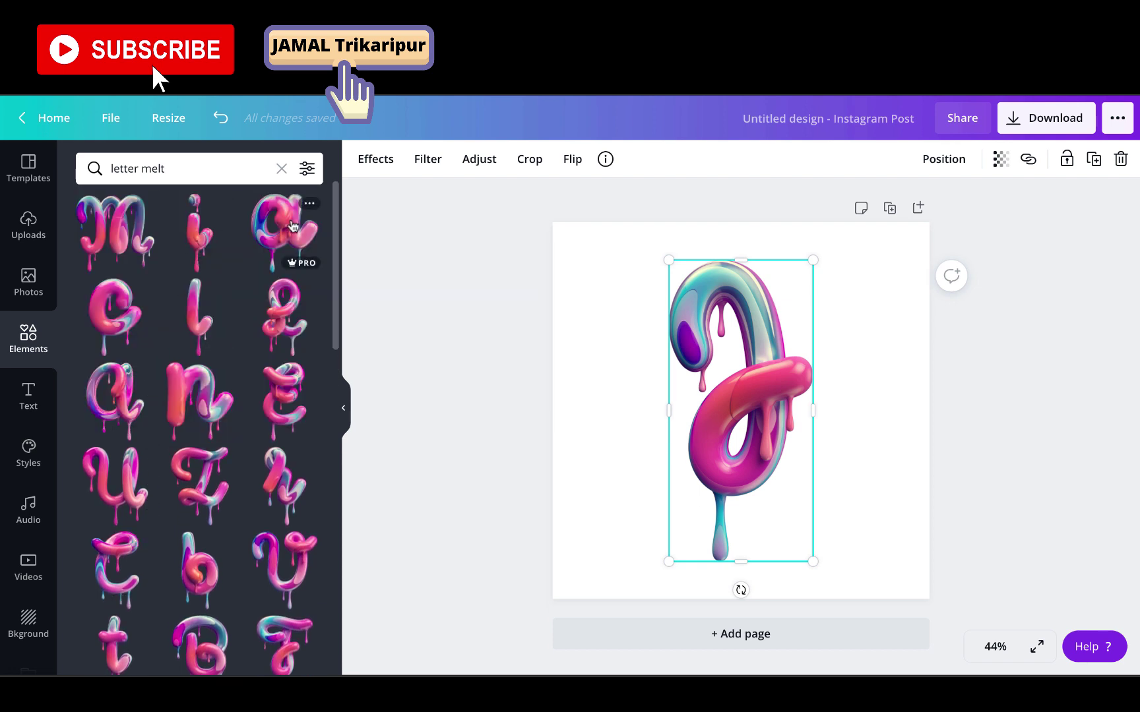
{"action": "left_click", "coordinate": [285, 232]}
{"action": "left_click", "coordinate": [153, 223]}
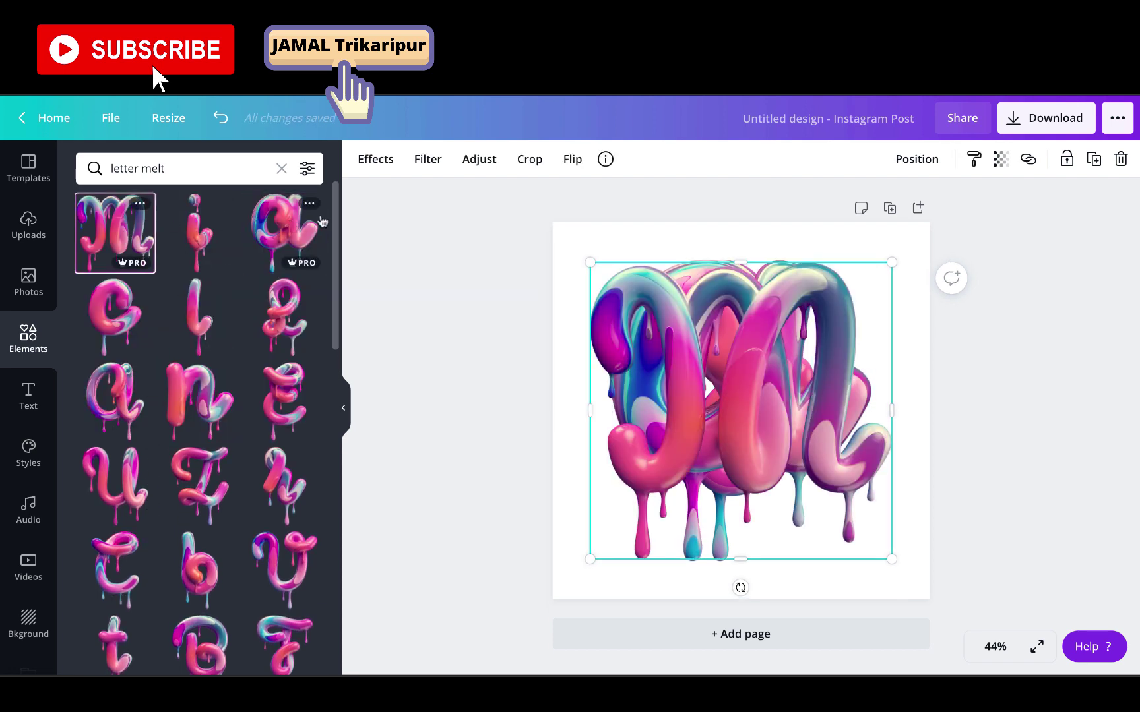
{"action": "left_click", "coordinate": [290, 217]}
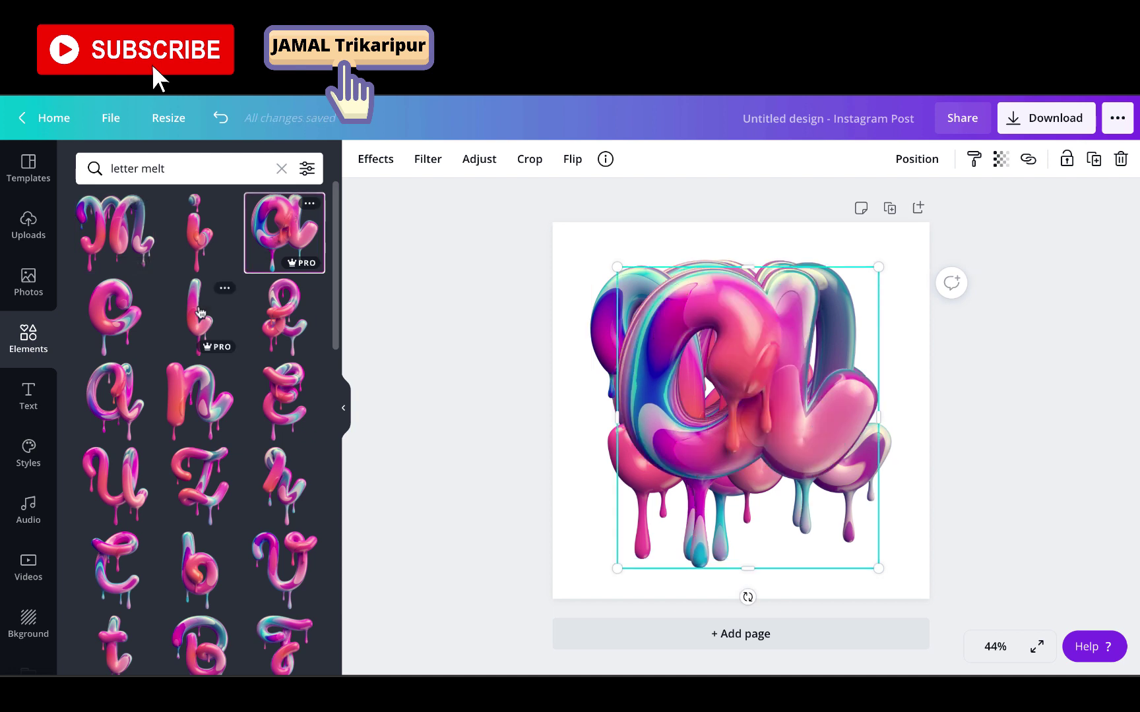
{"action": "left_click", "coordinate": [199, 312]}
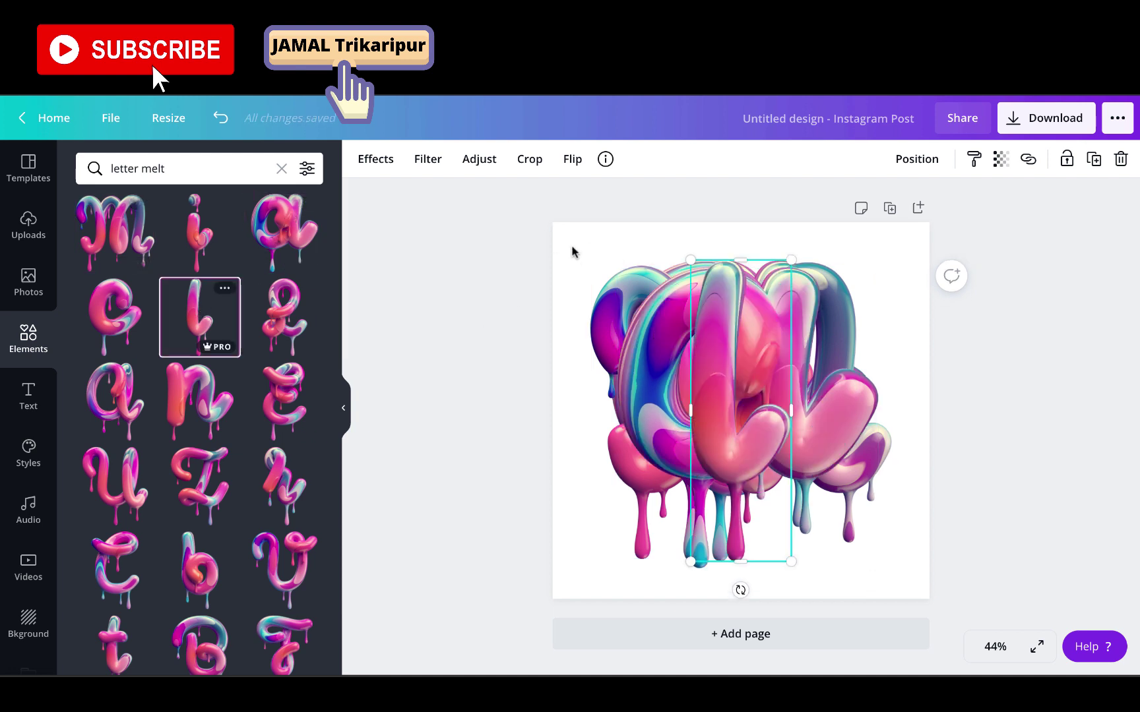
Shrink all the letters together to about 410 px and move them bottom left
{"action": "left_click_drag", "start_coordinate": [572, 251], "coordinate": [900, 583]}
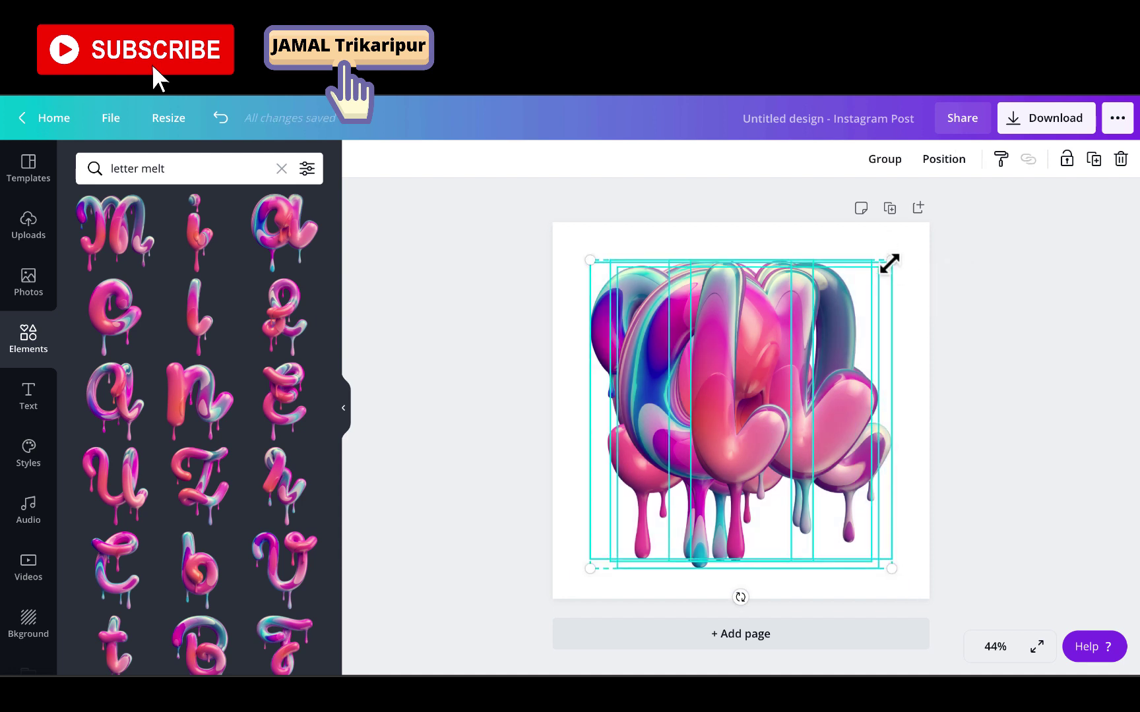
{"action": "left_click_drag", "start_coordinate": [889, 261], "coordinate": [740, 484]}
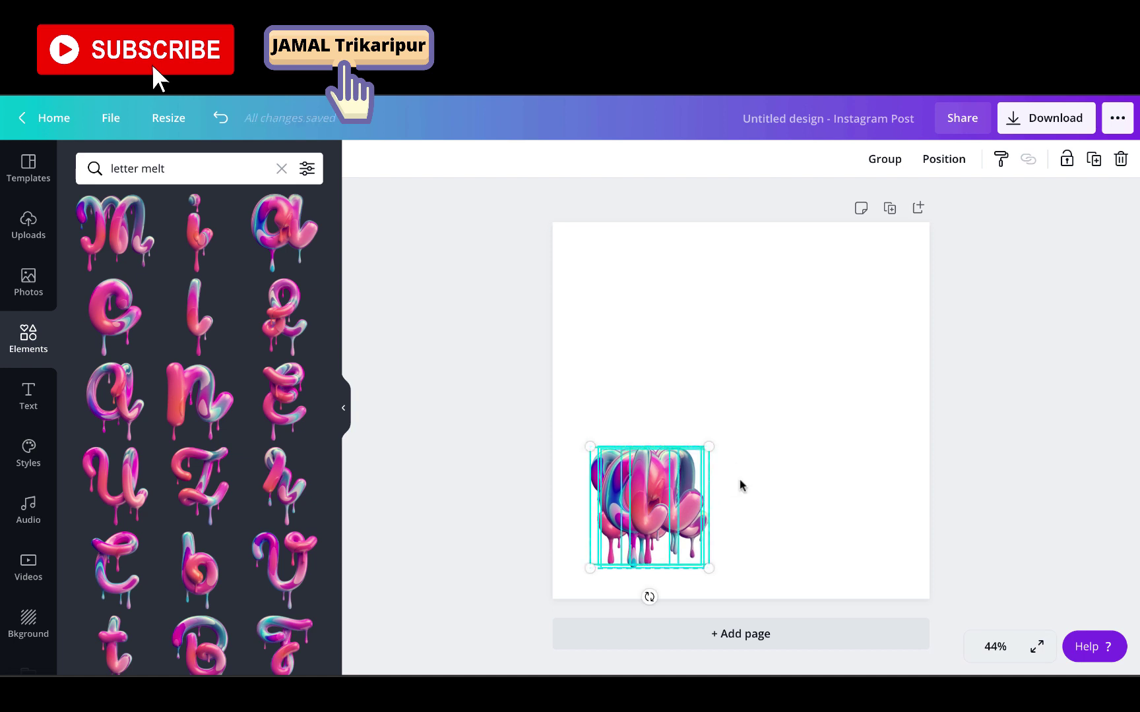
{"action": "left_click_drag", "start_coordinate": [641, 520], "coordinate": [671, 521]}
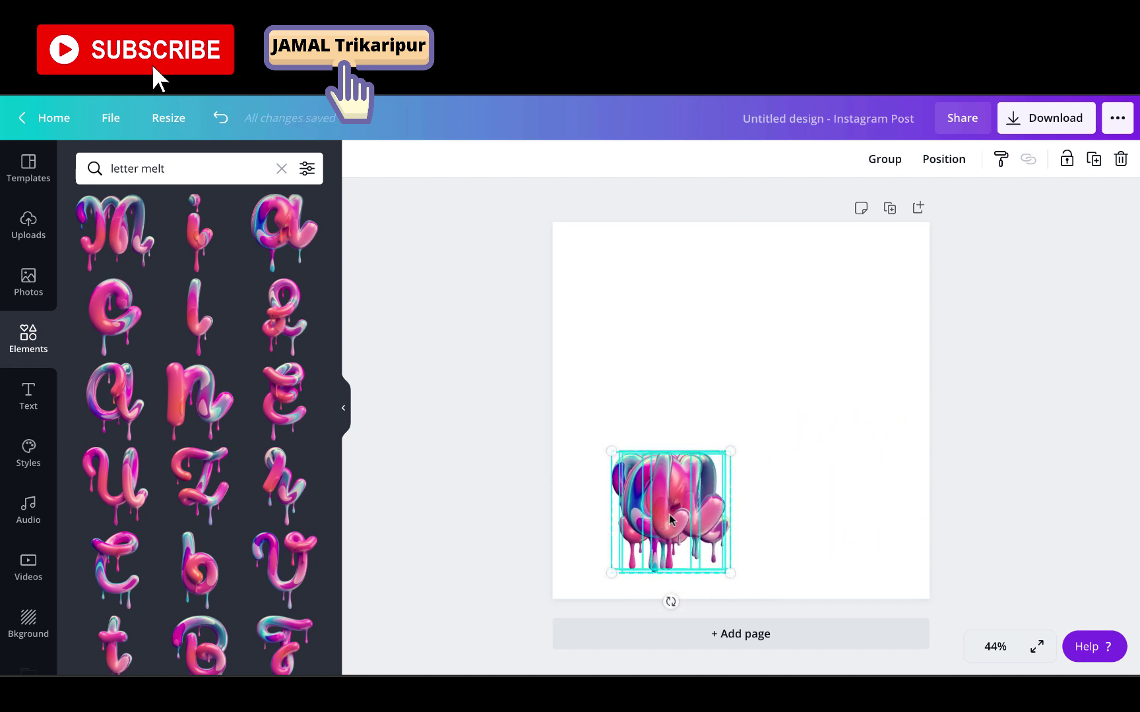
{"action": "left_click", "coordinate": [773, 506]}
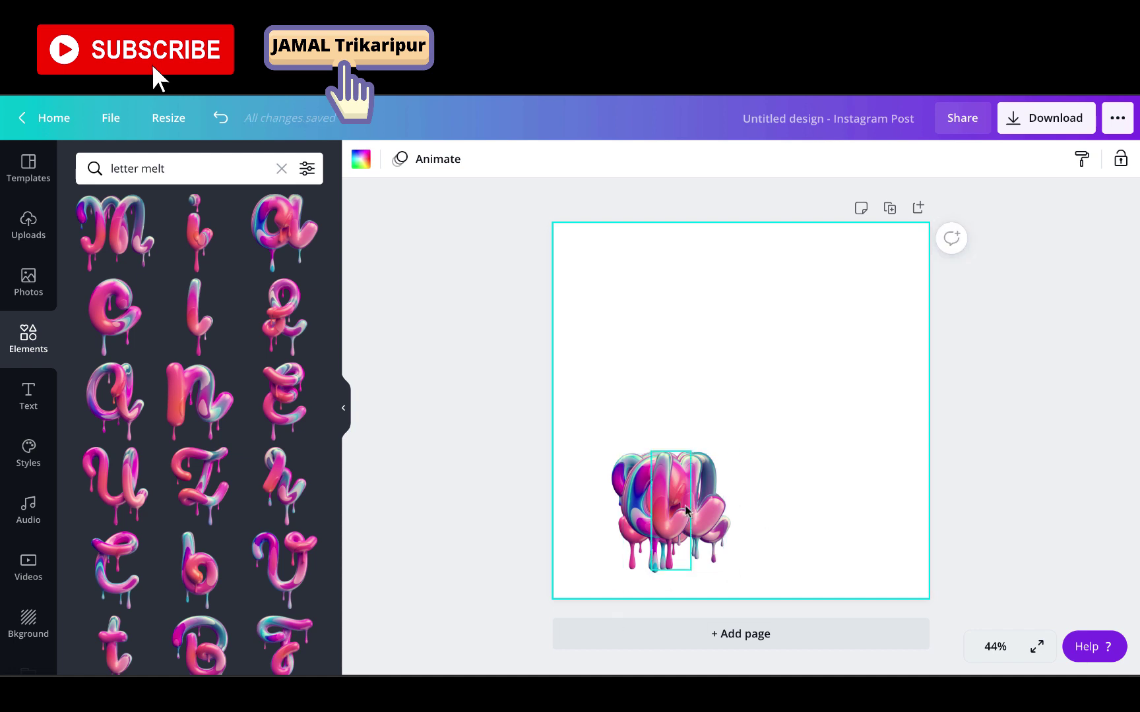
Arrange the melting letters to spell 'JAMAL', with J at the left edge and l at the right
{"action": "left_click_drag", "start_coordinate": [684, 530], "coordinate": [864, 510]}
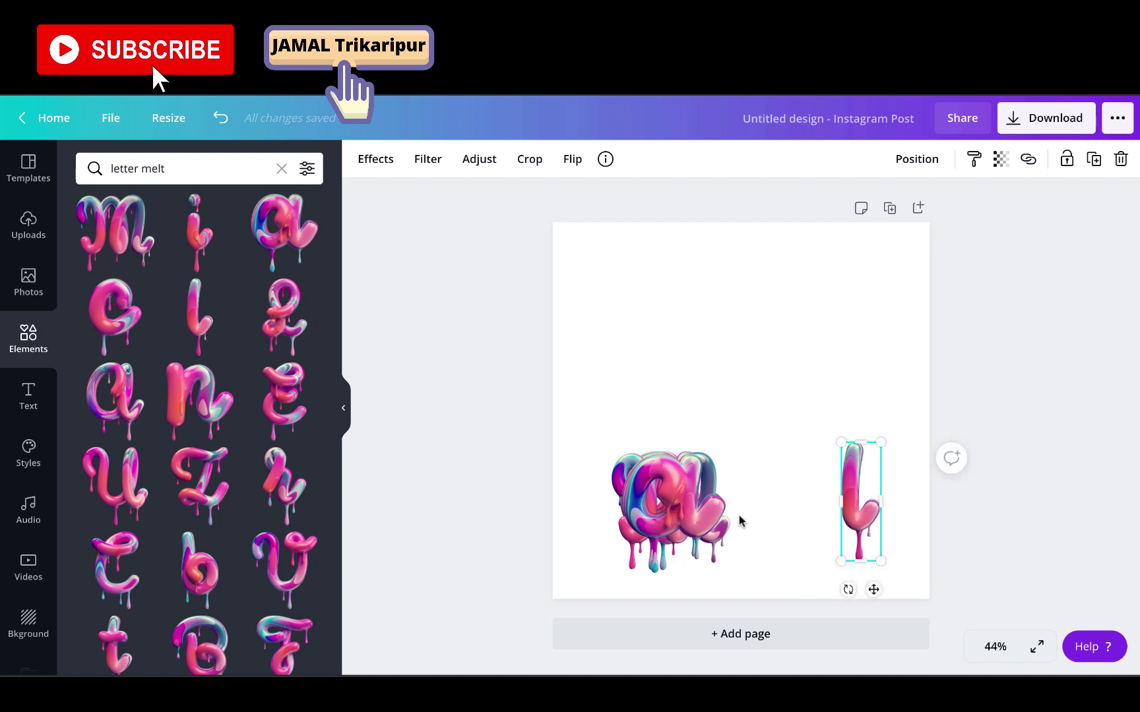
{"action": "left_click_drag", "start_coordinate": [660, 509], "coordinate": [775, 495]}
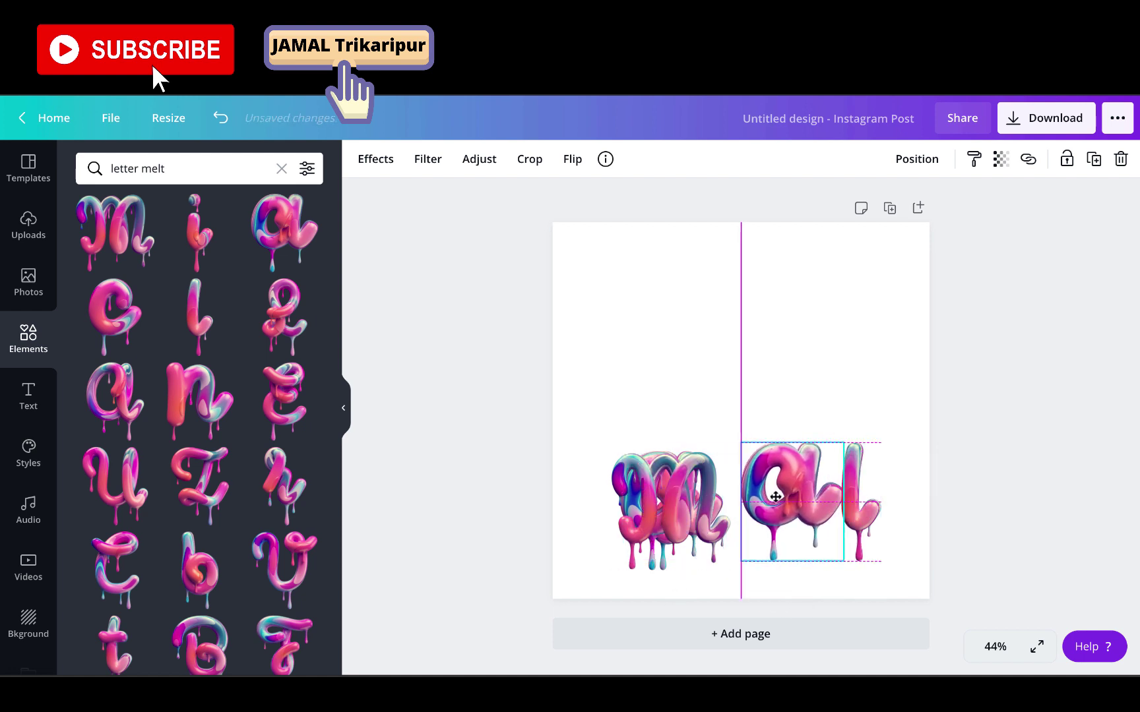
{"action": "left_click_drag", "start_coordinate": [669, 491], "coordinate": [732, 490]}
{"action": "left_click_drag", "start_coordinate": [651, 492], "coordinate": [619, 531]}
{"action": "left_click_drag", "start_coordinate": [666, 469], "coordinate": [583, 469]}
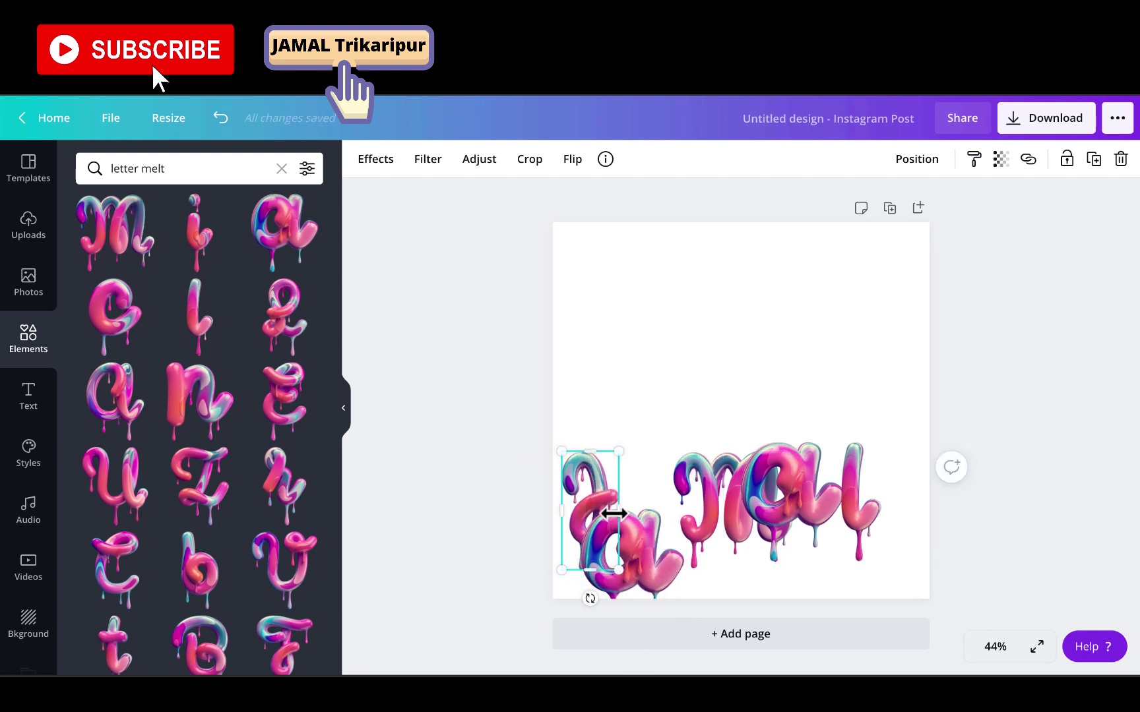
{"action": "left_click", "coordinate": [650, 531]}
{"action": "left_click_drag", "start_coordinate": [649, 532], "coordinate": [665, 474]}
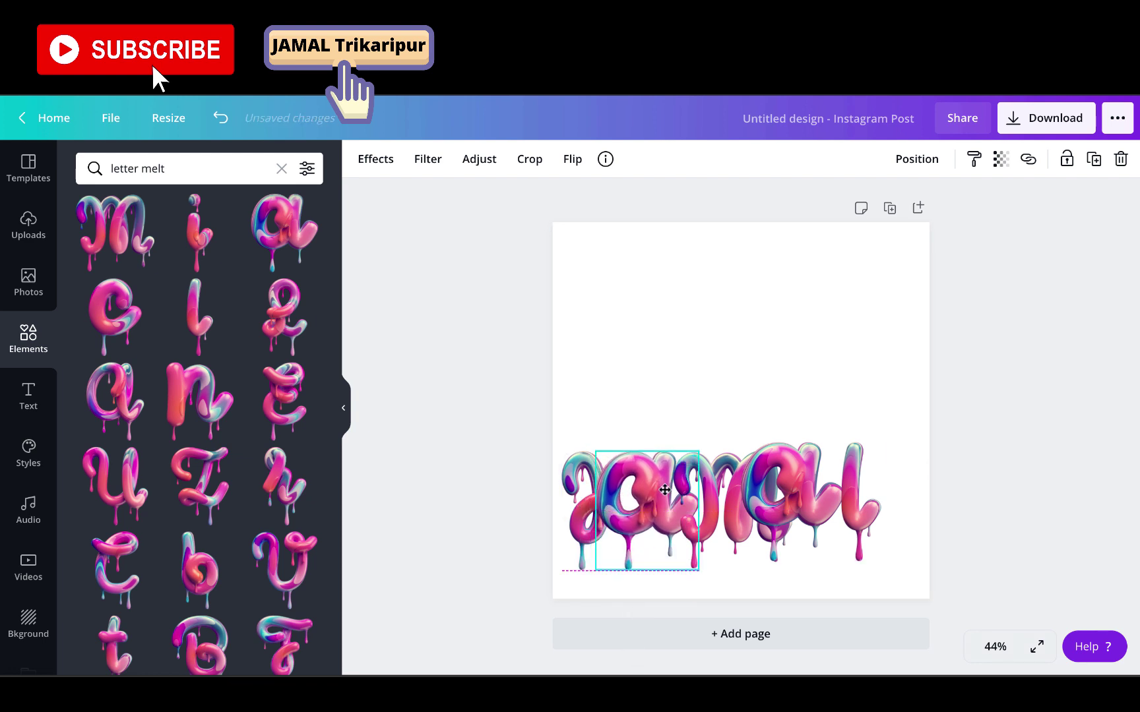
{"action": "left_click_drag", "start_coordinate": [861, 496], "coordinate": [888, 495]}
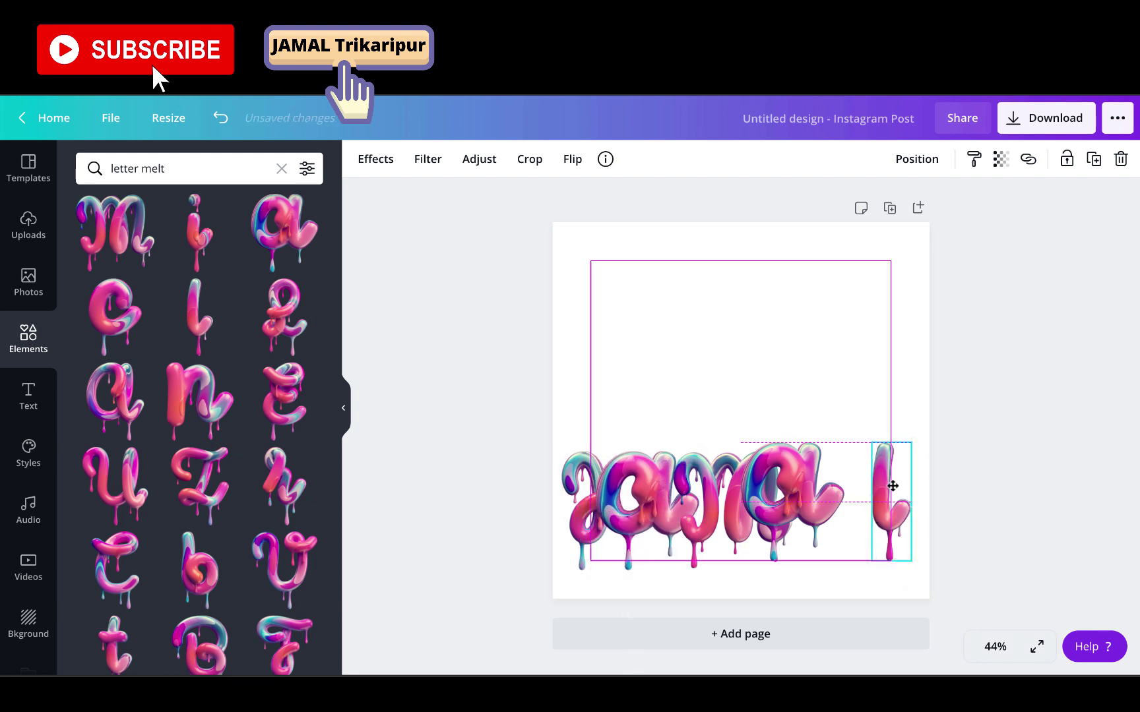
{"action": "left_click_drag", "start_coordinate": [795, 488], "coordinate": [838, 494]}
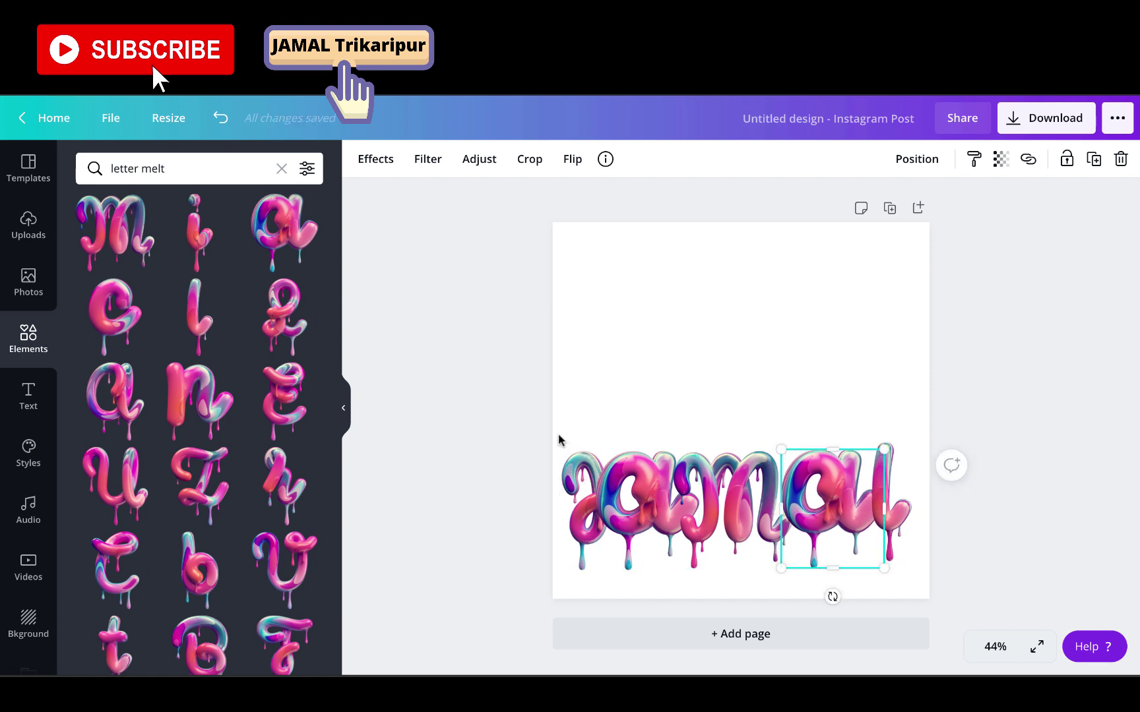
{"action": "left_click_drag", "start_coordinate": [559, 440], "coordinate": [918, 576]}
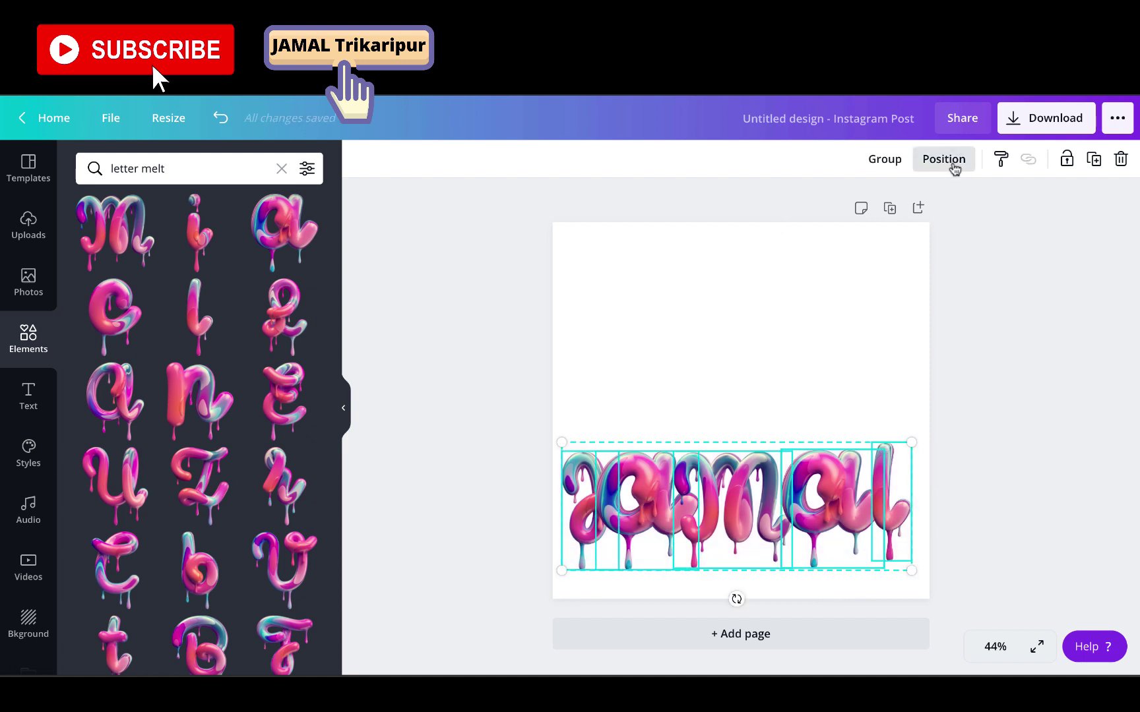
Distribute the JAMAL letters with Position's Space evenly and Tidy up options
{"action": "left_click", "coordinate": [952, 165]}
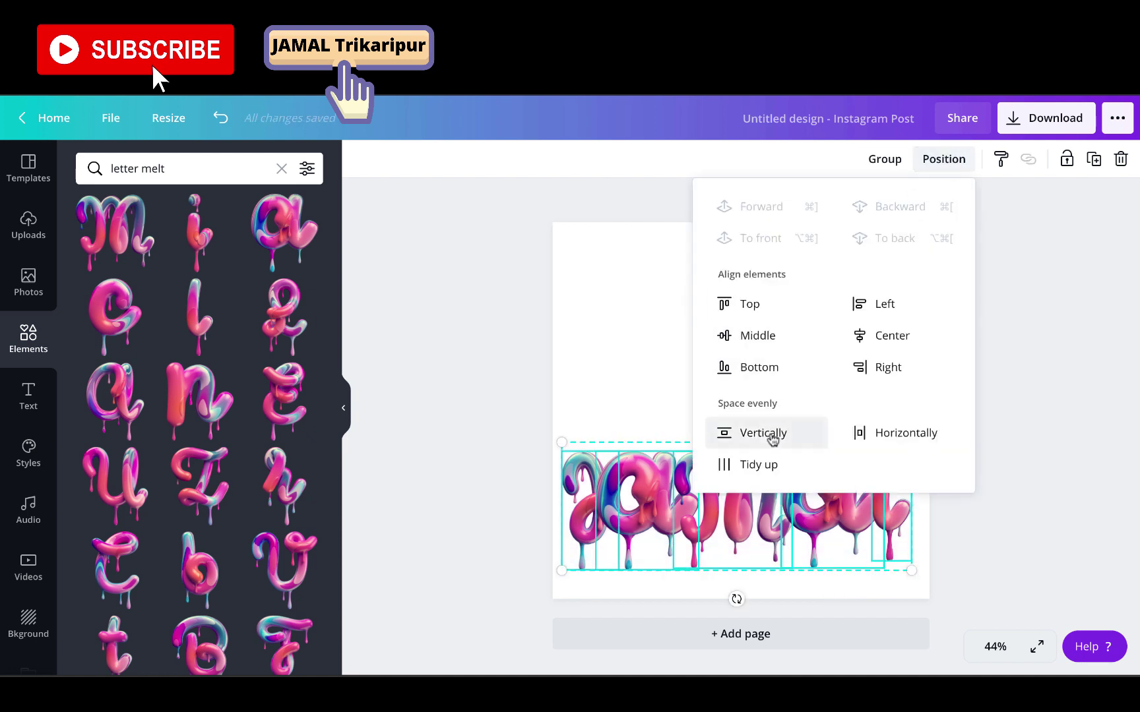
{"action": "left_click", "coordinate": [774, 435]}
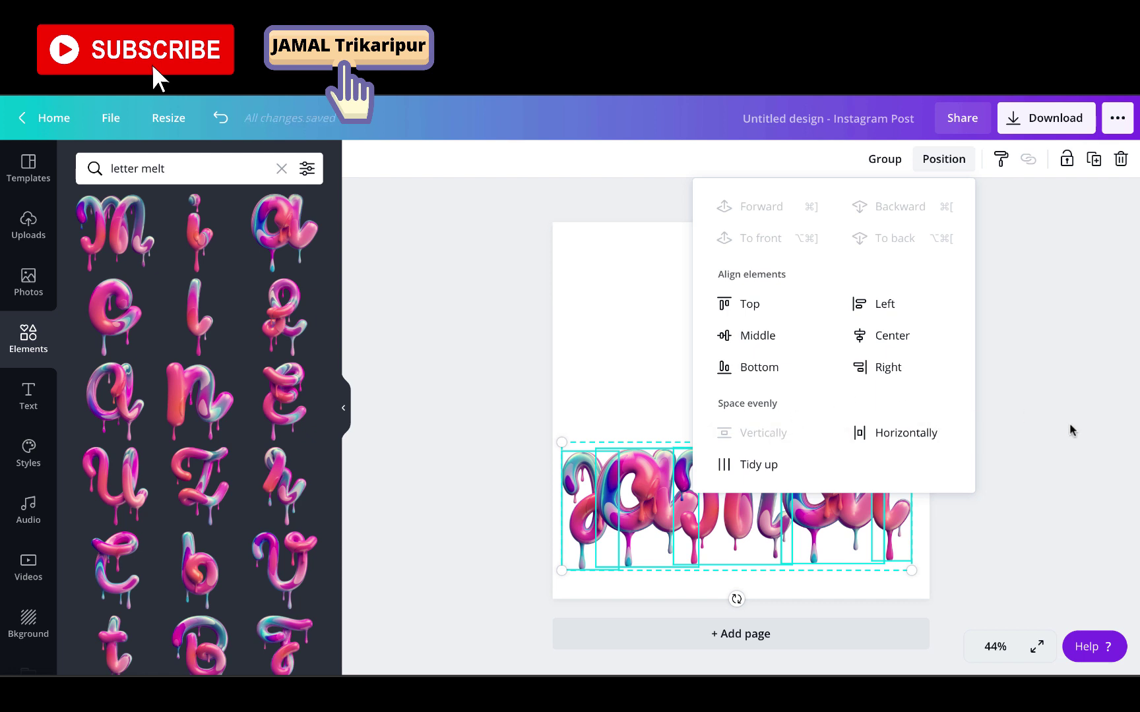
{"action": "left_click", "coordinate": [771, 469]}
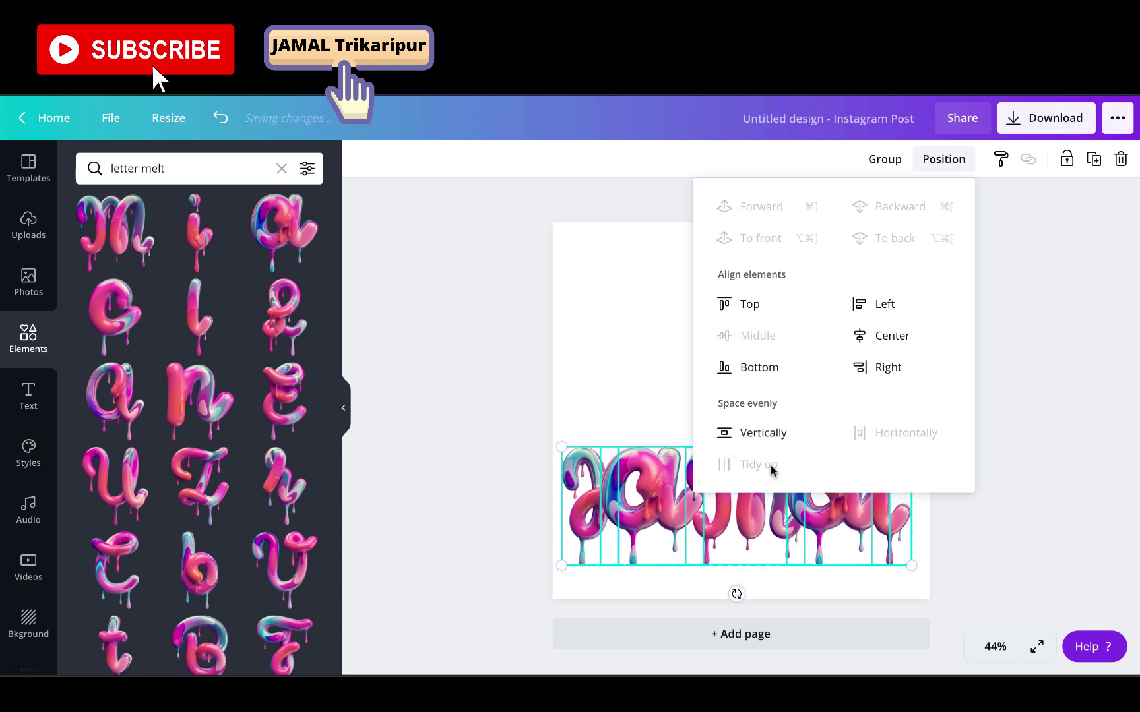
{"action": "left_click", "coordinate": [1019, 527]}
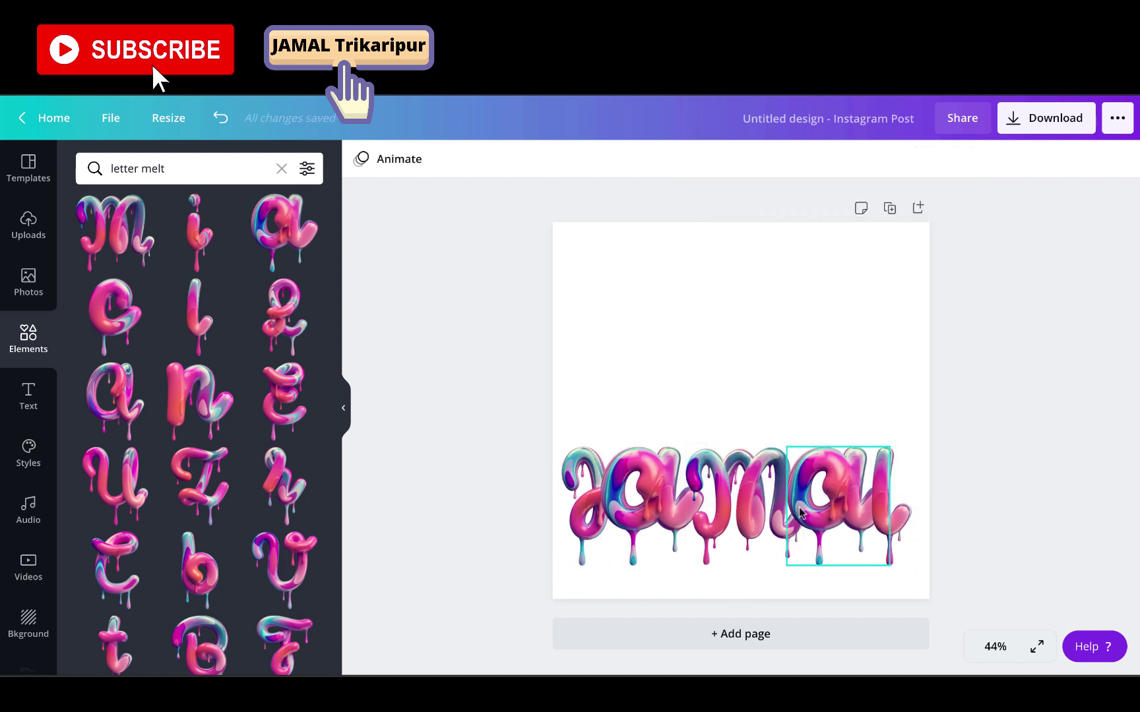
{"action": "left_click", "coordinate": [889, 499]}
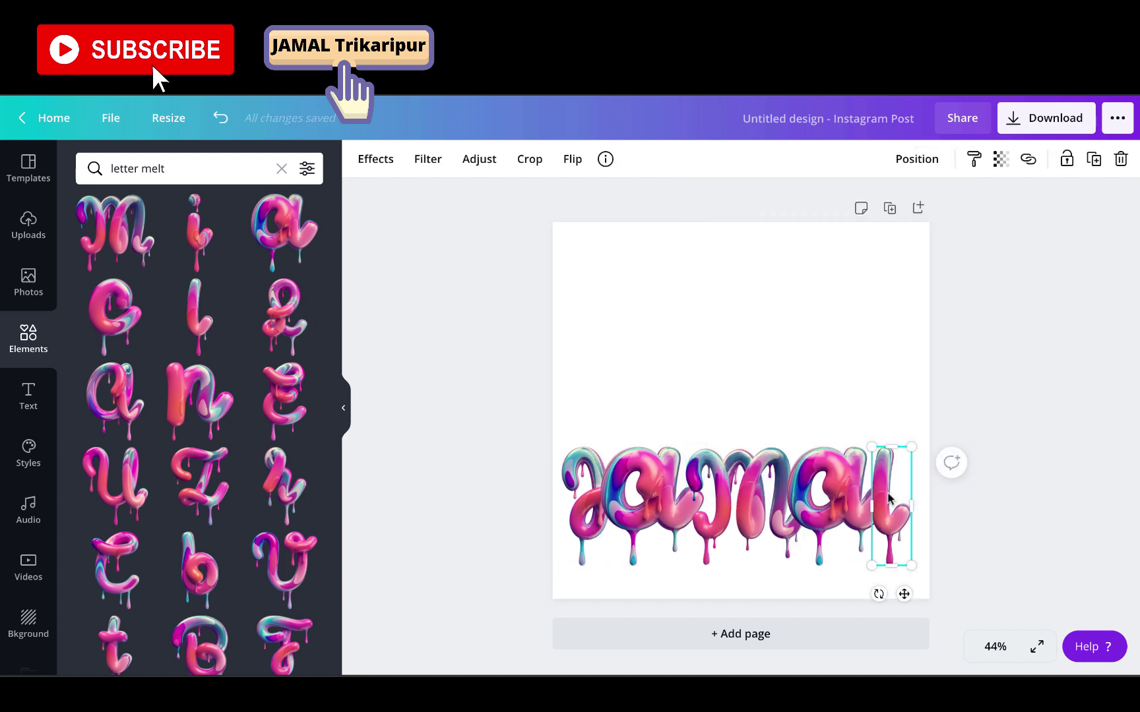
Scale down all JAMAL letters, then shift the a, m and a rightwards to widen gaps
{"action": "left_click_drag", "start_coordinate": [557, 422], "coordinate": [925, 580]}
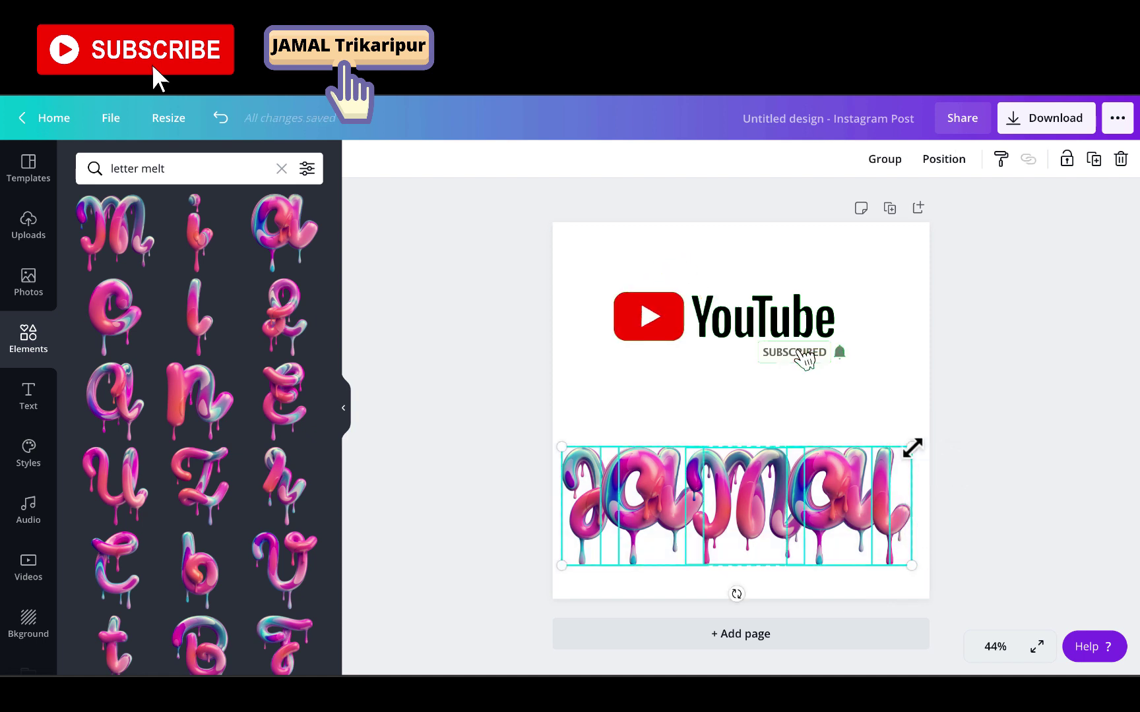
{"action": "left_click_drag", "start_coordinate": [908, 449], "coordinate": [868, 523]}
{"action": "left_click", "coordinate": [867, 377]}
{"action": "left_click_drag", "start_coordinate": [771, 519], "coordinate": [802, 508]}
{"action": "left_click_drag", "start_coordinate": [712, 499], "coordinate": [740, 499]}
{"action": "left_click_drag", "start_coordinate": [616, 510], "coordinate": [633, 510]}
{"action": "left_click", "coordinate": [694, 397]}
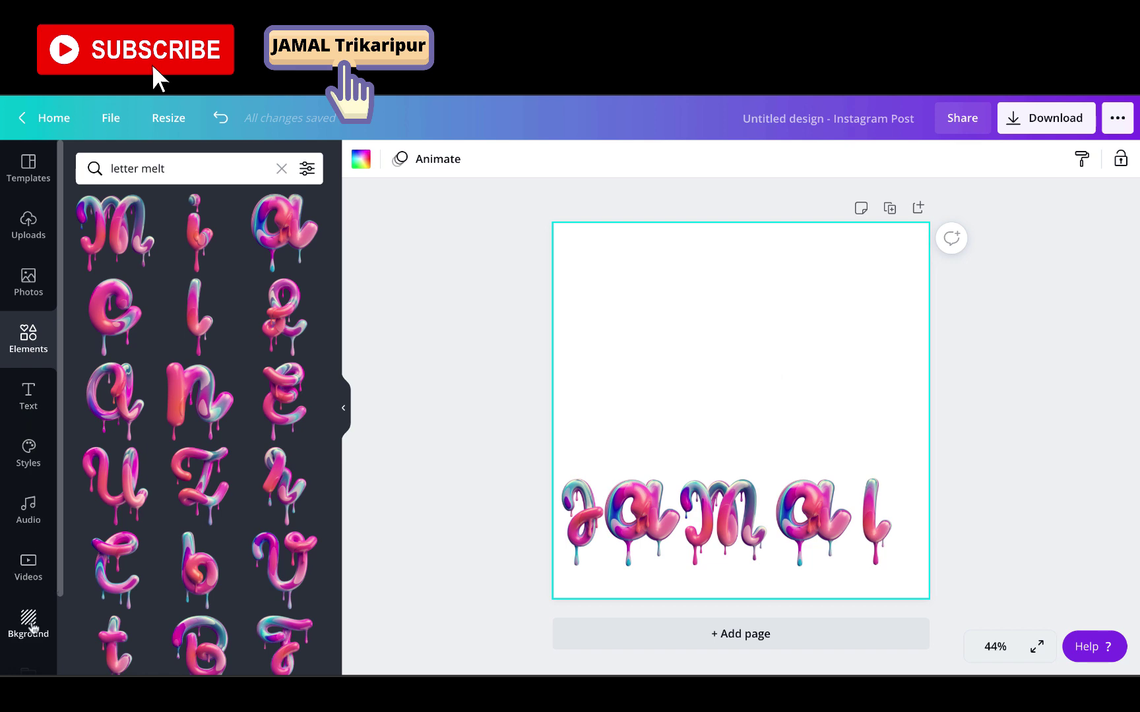
Apply the crumpled white paper texture as the post's background
{"action": "left_click", "coordinate": [29, 623]}
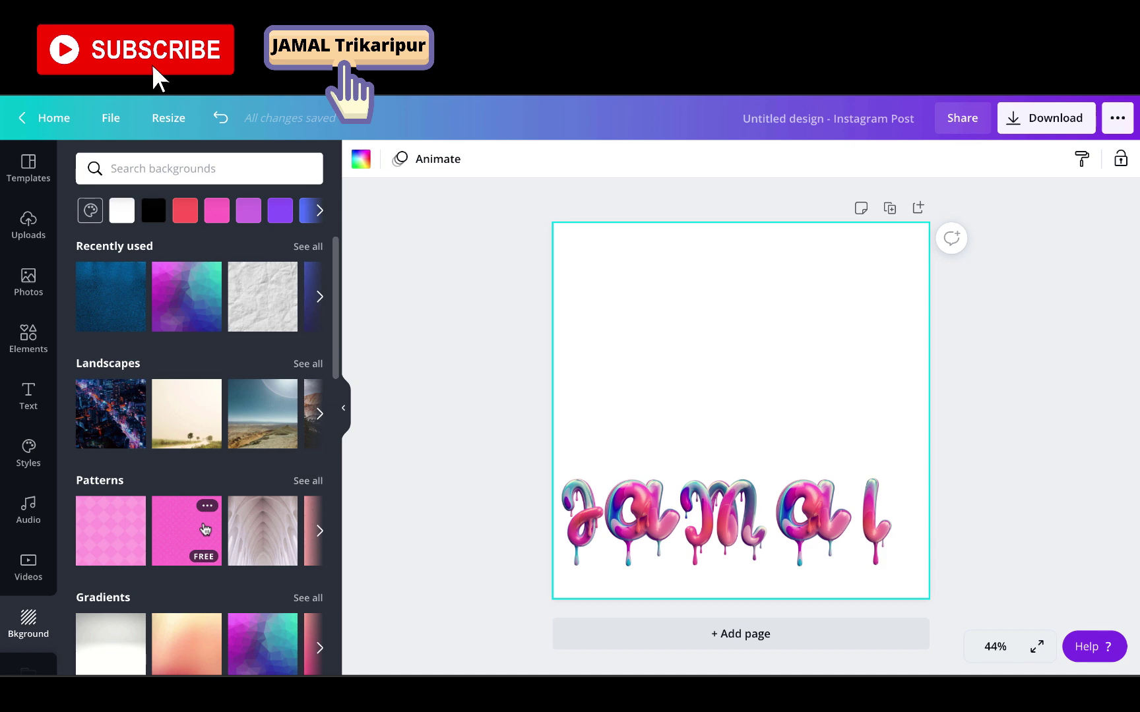
{"action": "left_click", "coordinate": [262, 305]}
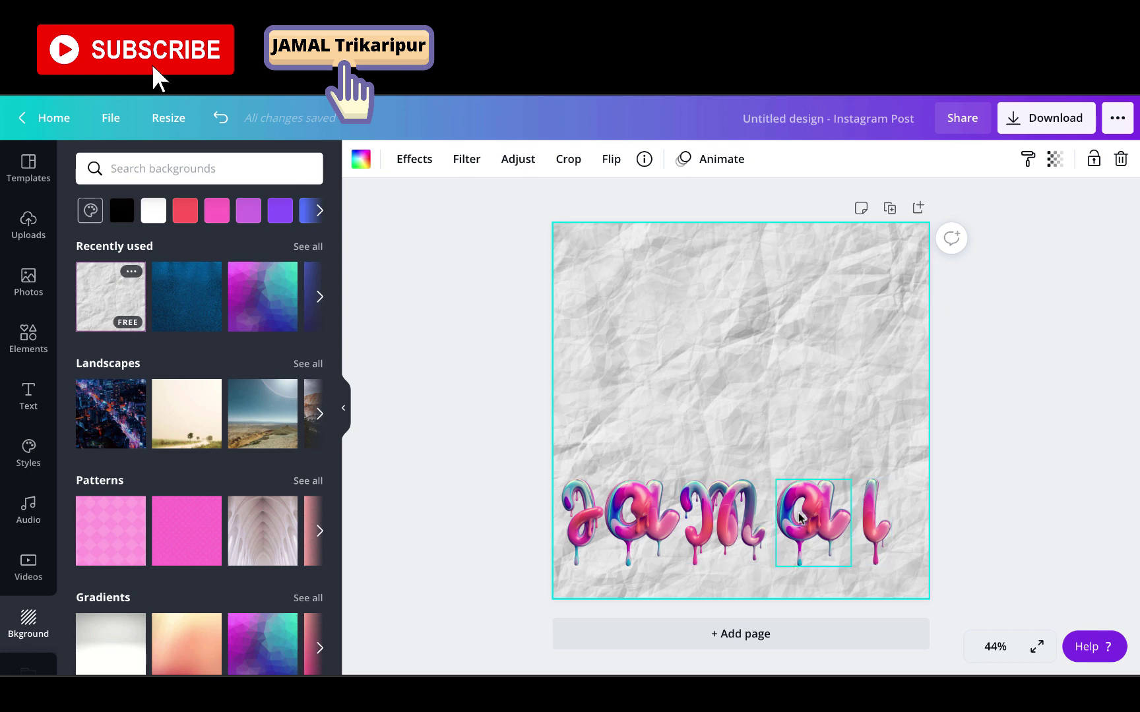
{"action": "left_click", "coordinate": [28, 224]}
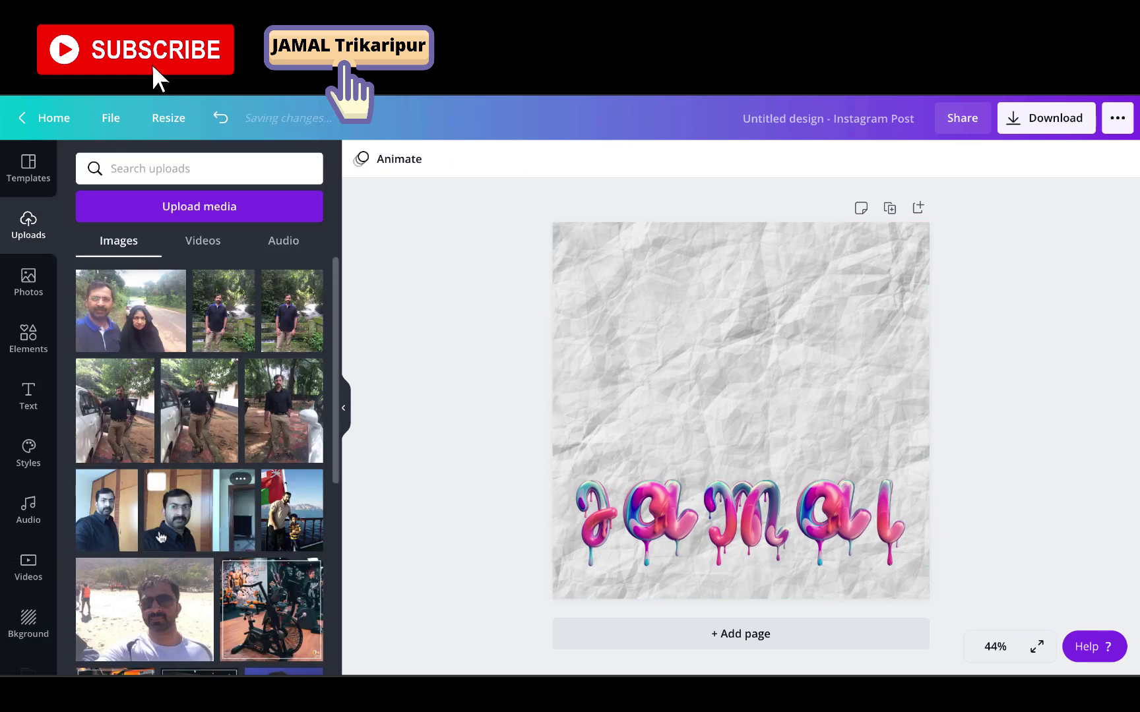
Add the uploaded selfie above the JAMAL letters and remove its background with Background Remover
{"action": "left_click", "coordinate": [179, 517]}
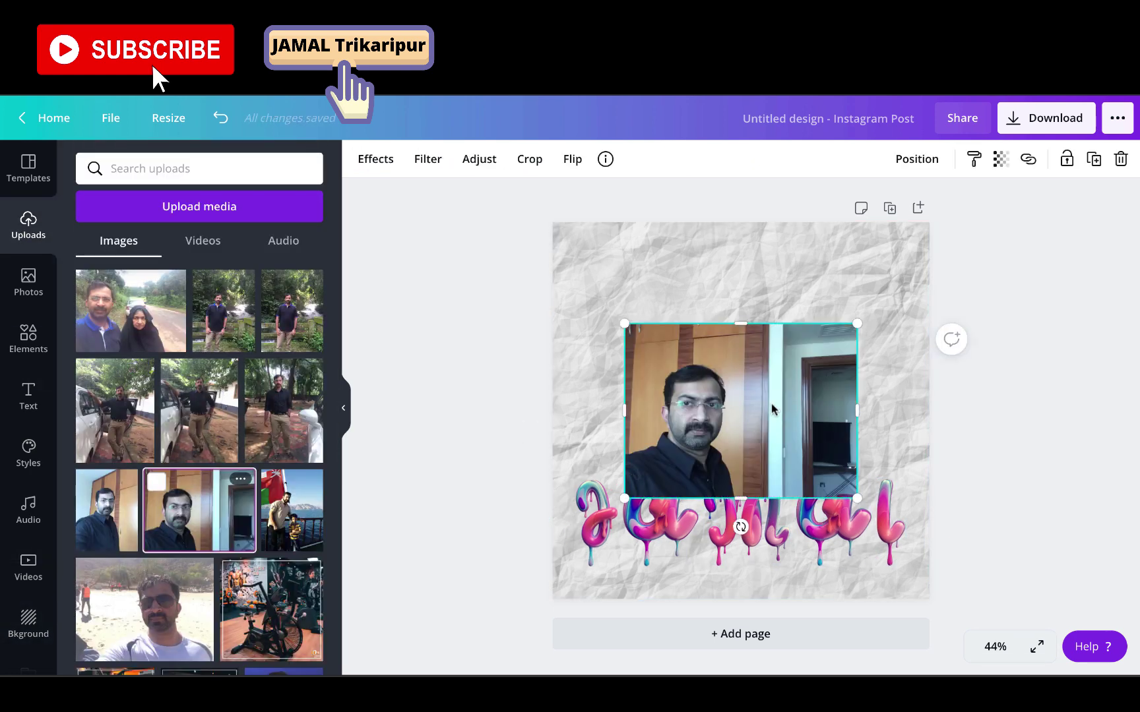
{"action": "left_click_drag", "start_coordinate": [773, 409], "coordinate": [766, 366]}
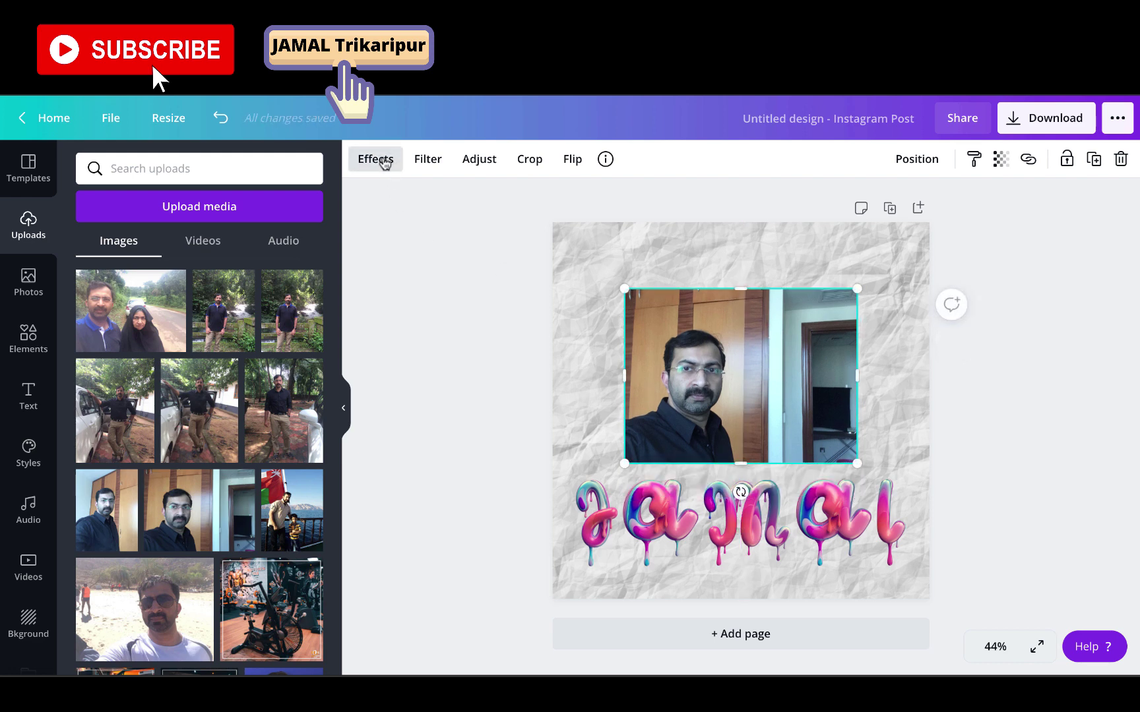
{"action": "left_click", "coordinate": [385, 163]}
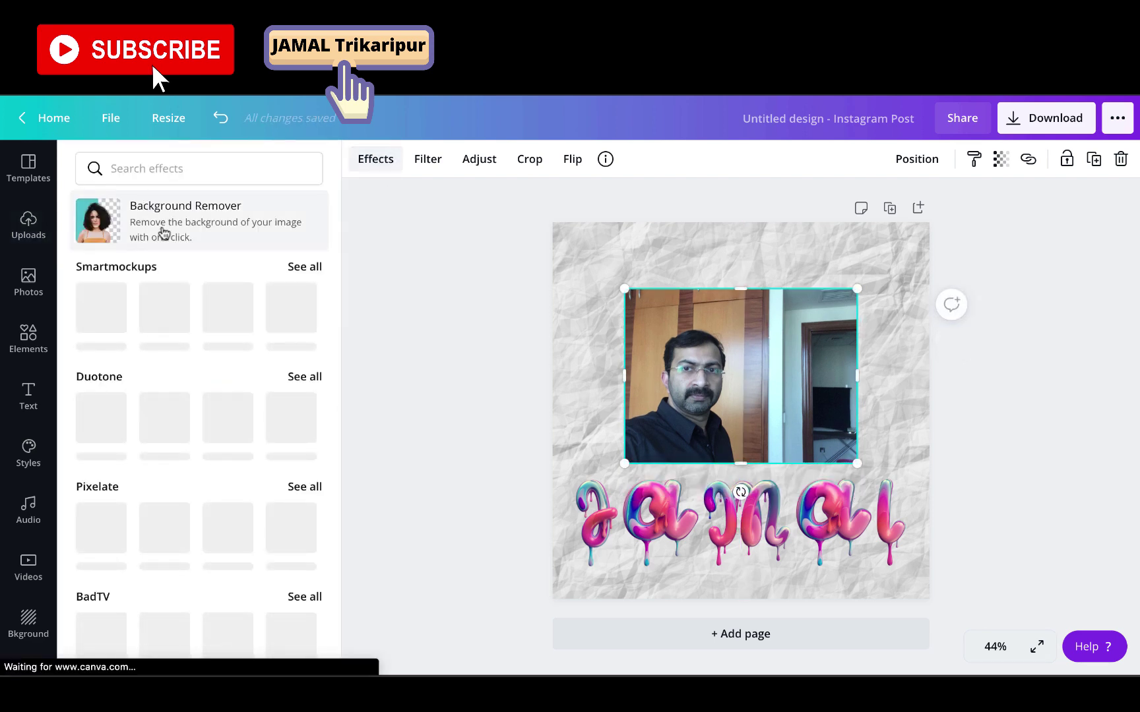
{"action": "left_click", "coordinate": [164, 232]}
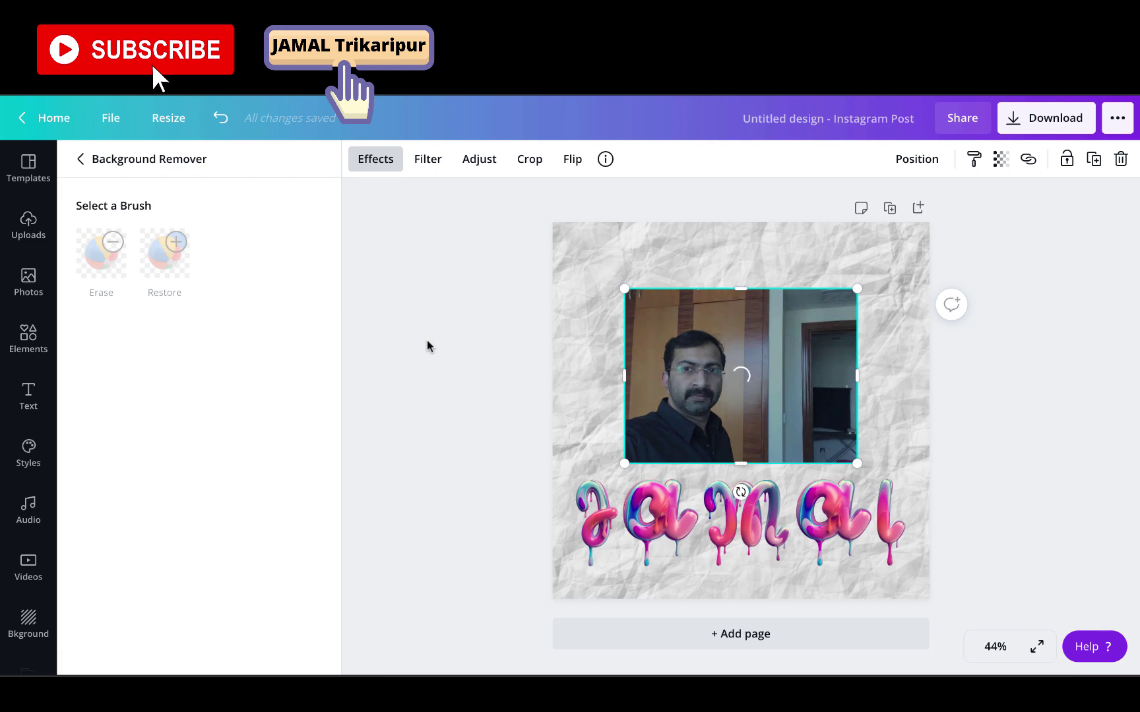
{"action": "left_click", "coordinate": [427, 346]}
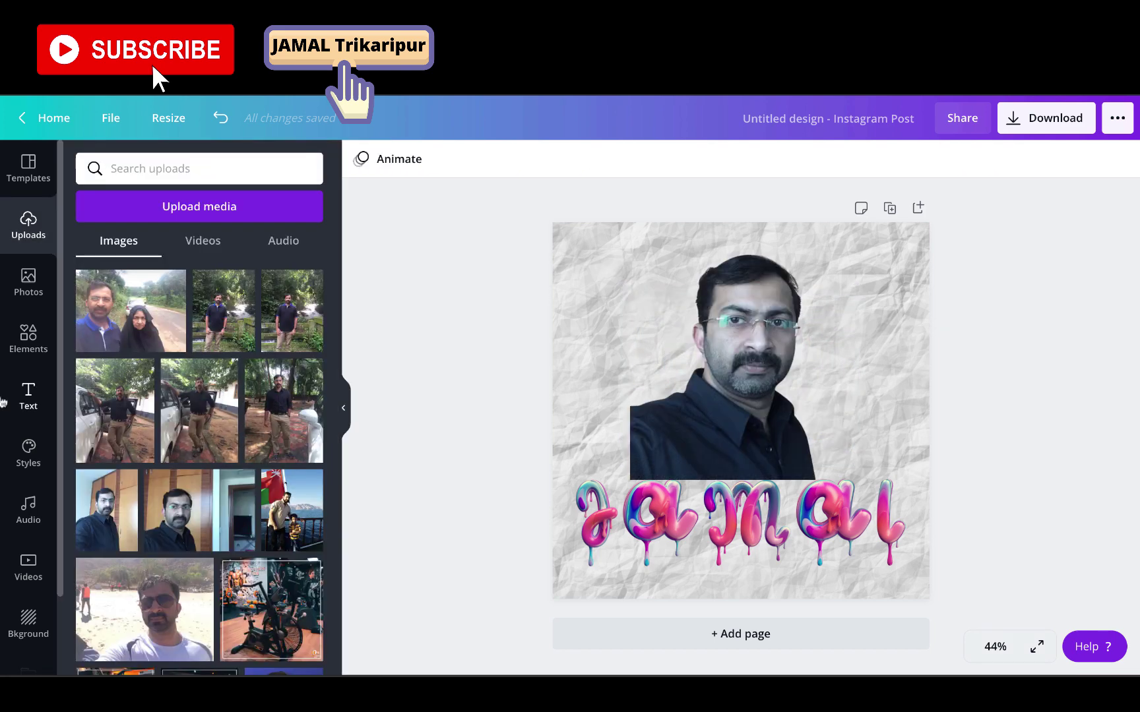
{"action": "left_click", "coordinate": [30, 334]}
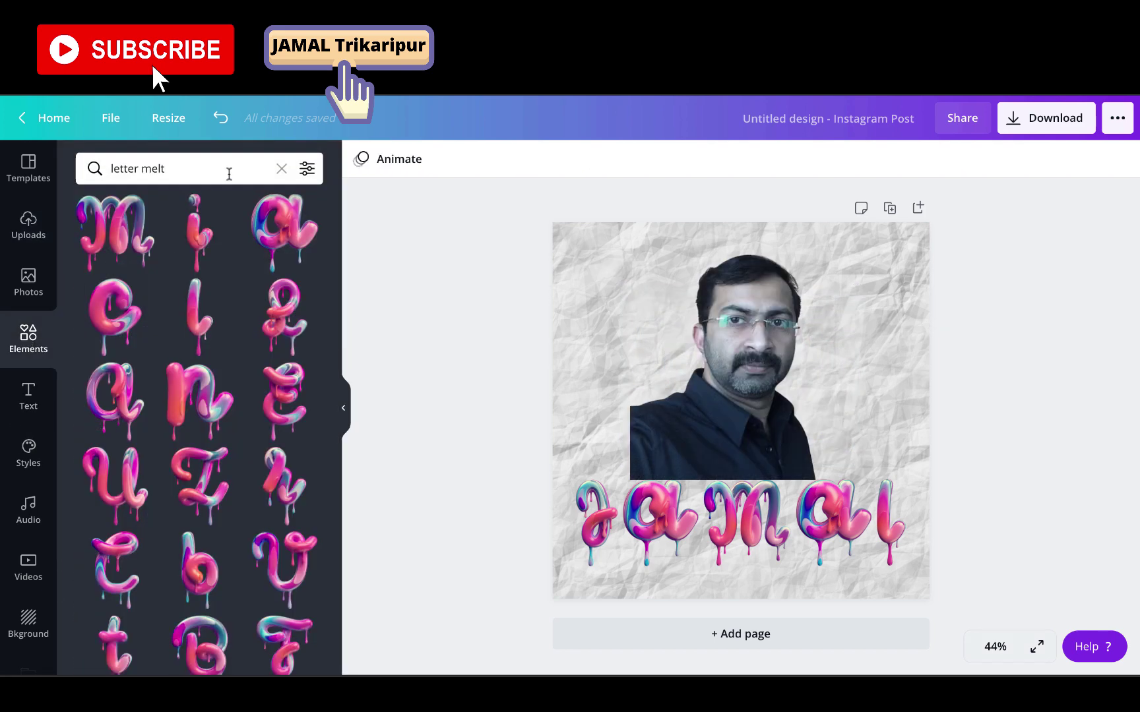
{"action": "left_click", "coordinate": [185, 172]}
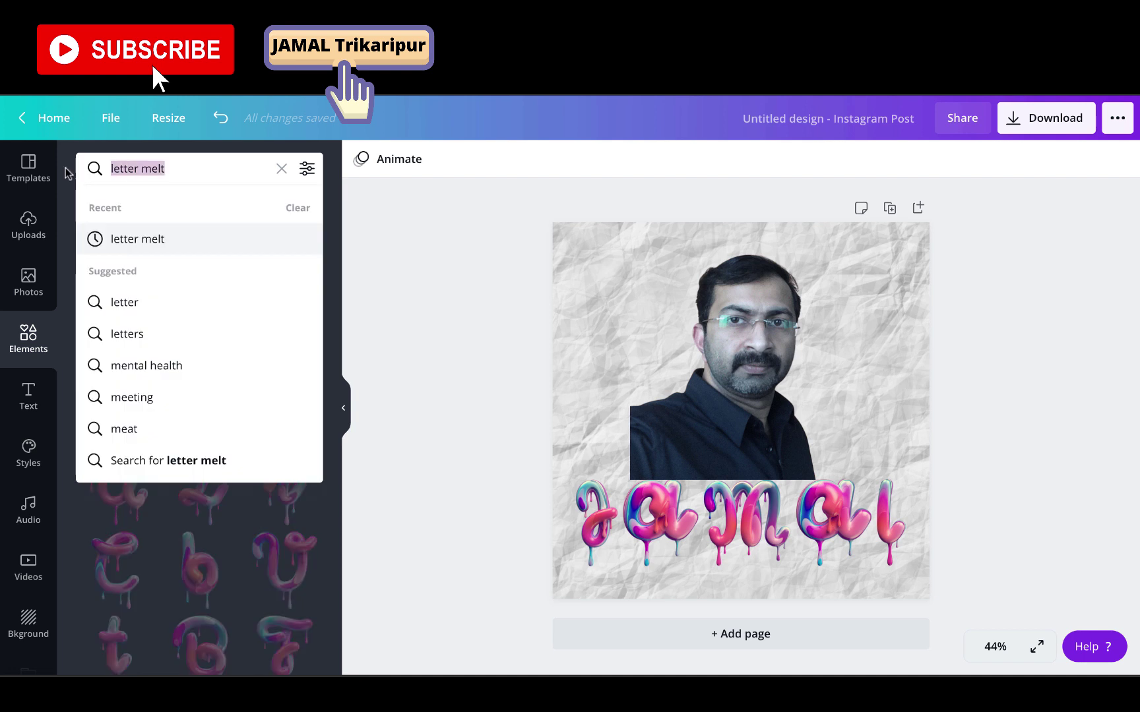
Add an Instagram post frame and enlarge it to fill the page height, flush with the top
{"action": "type", "text": "instagram"}
{"action": "left_click", "coordinate": [181, 332]}
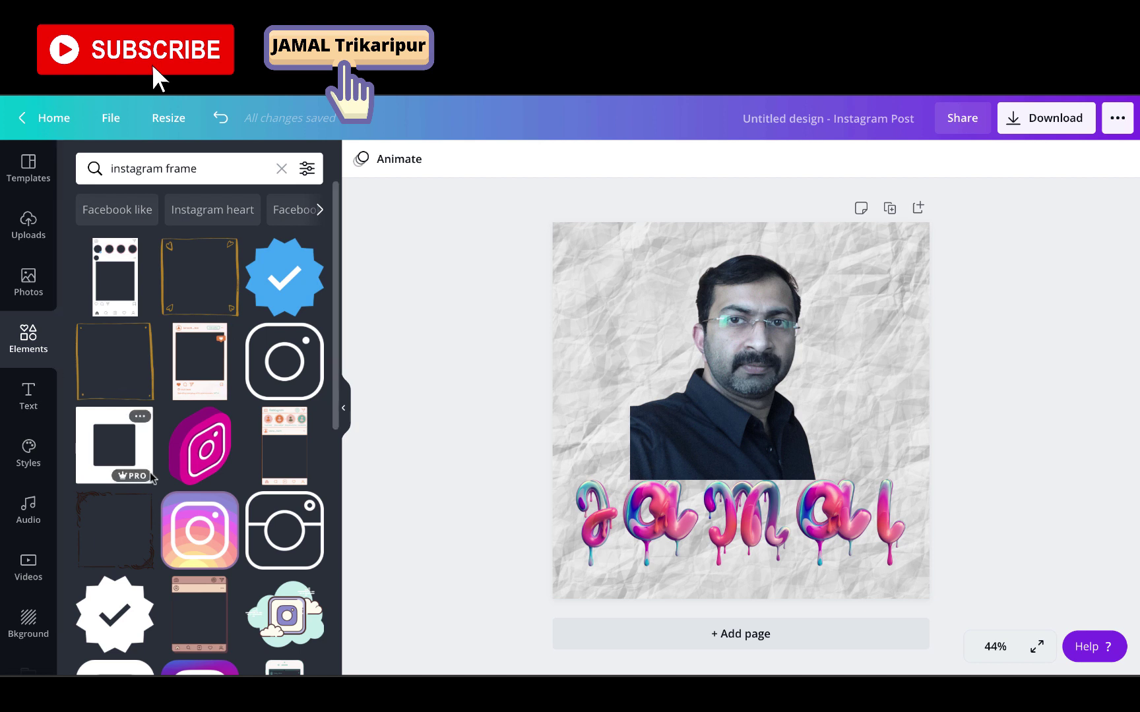
{"action": "left_click", "coordinate": [200, 361]}
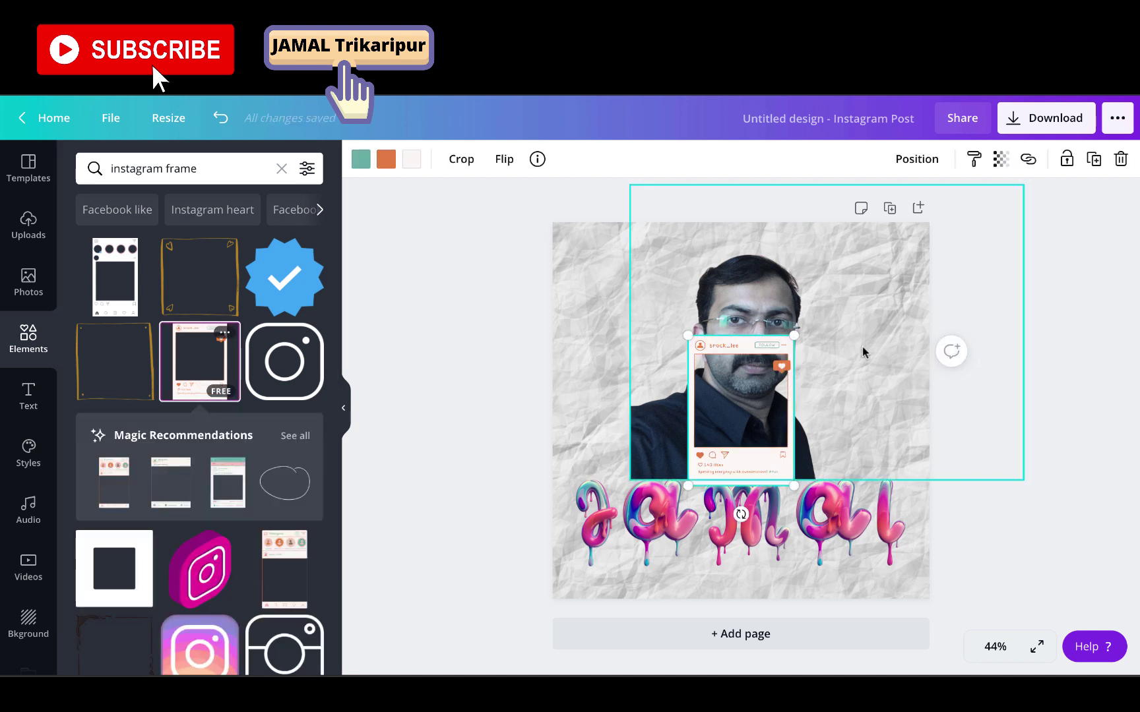
{"action": "left_click_drag", "start_coordinate": [796, 334], "coordinate": [876, 217]}
{"action": "left_click_drag", "start_coordinate": [691, 476], "coordinate": [534, 533]}
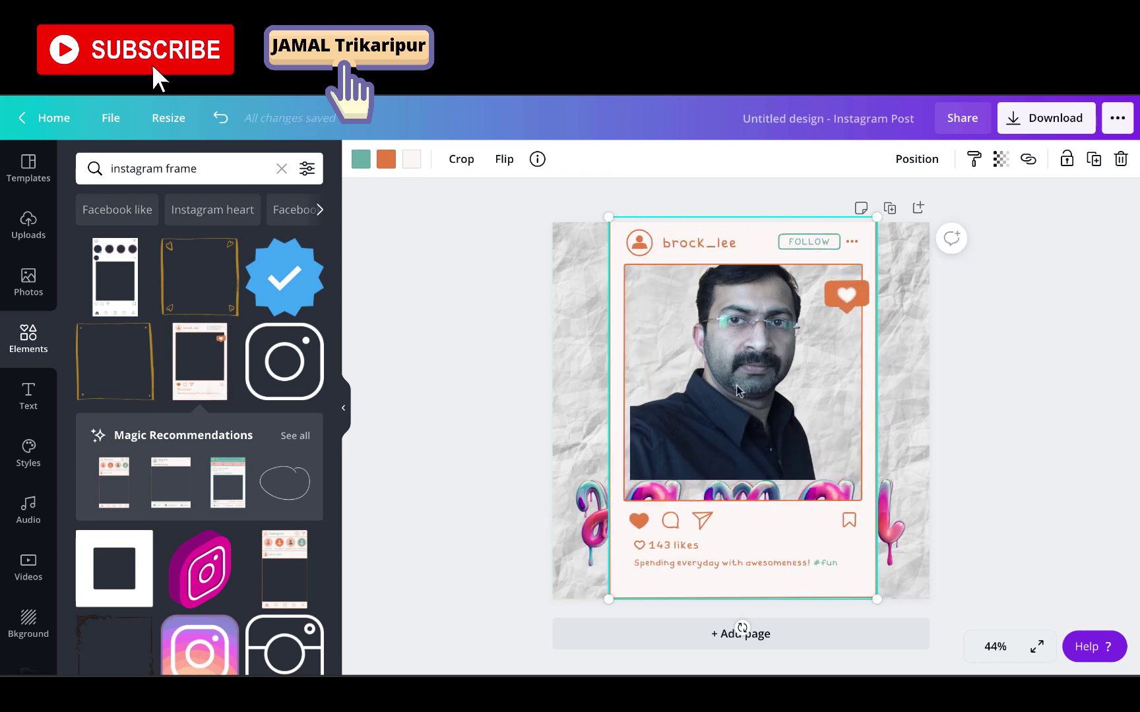
{"action": "mouse_move", "coordinate": [736, 379]}
{"action": "left_mouse_down"}
{"action": "mouse_move", "coordinate": [735, 399]}
{"action": "mouse_move", "coordinate": [731, 381]}
{"action": "left_mouse_up"}
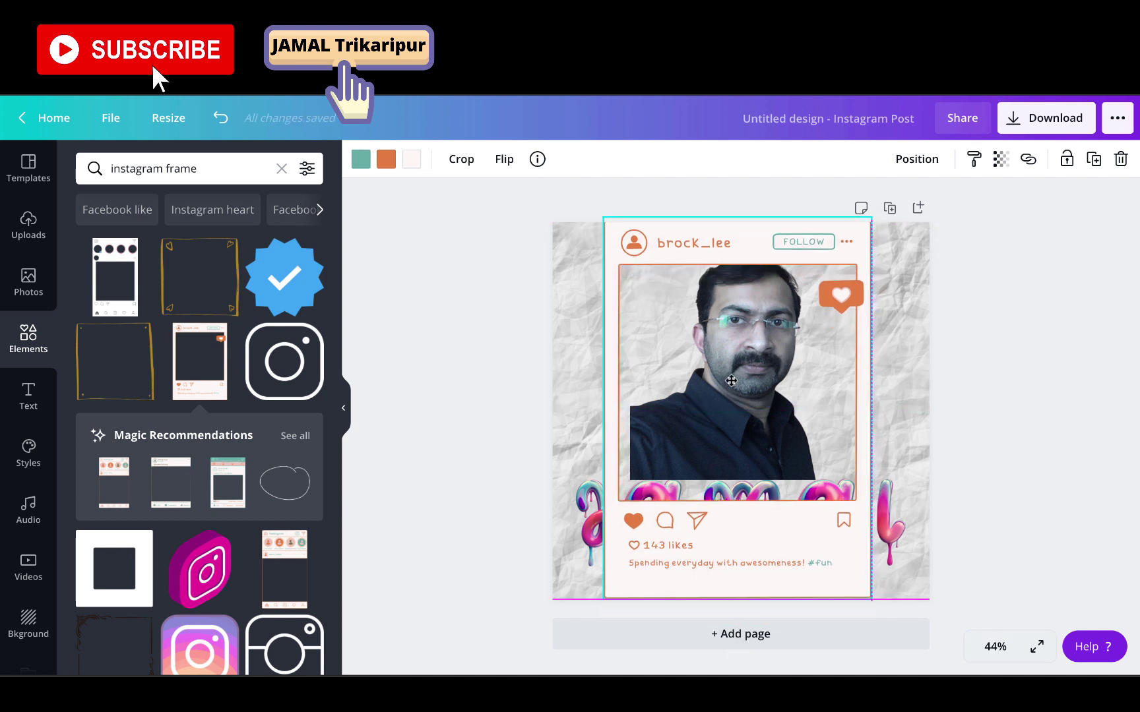
{"action": "key", "text": "Escape"}
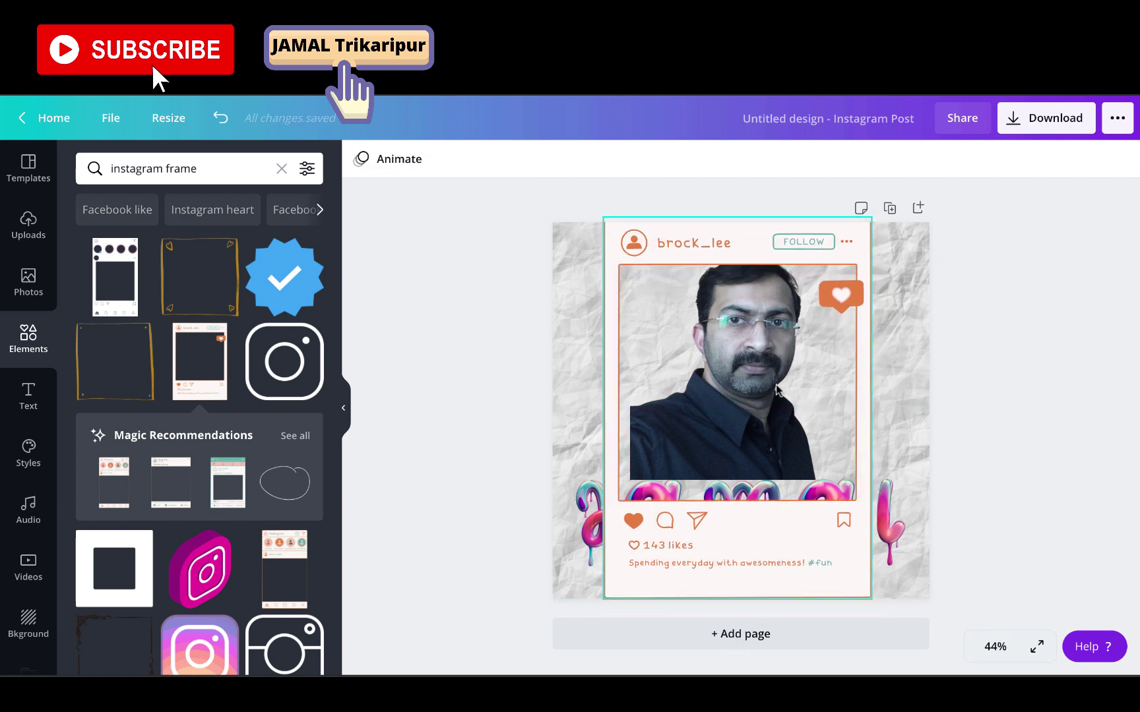
Send the Instagram frame backward five times so it sits behind all the letters
{"action": "left_click", "coordinate": [753, 242]}
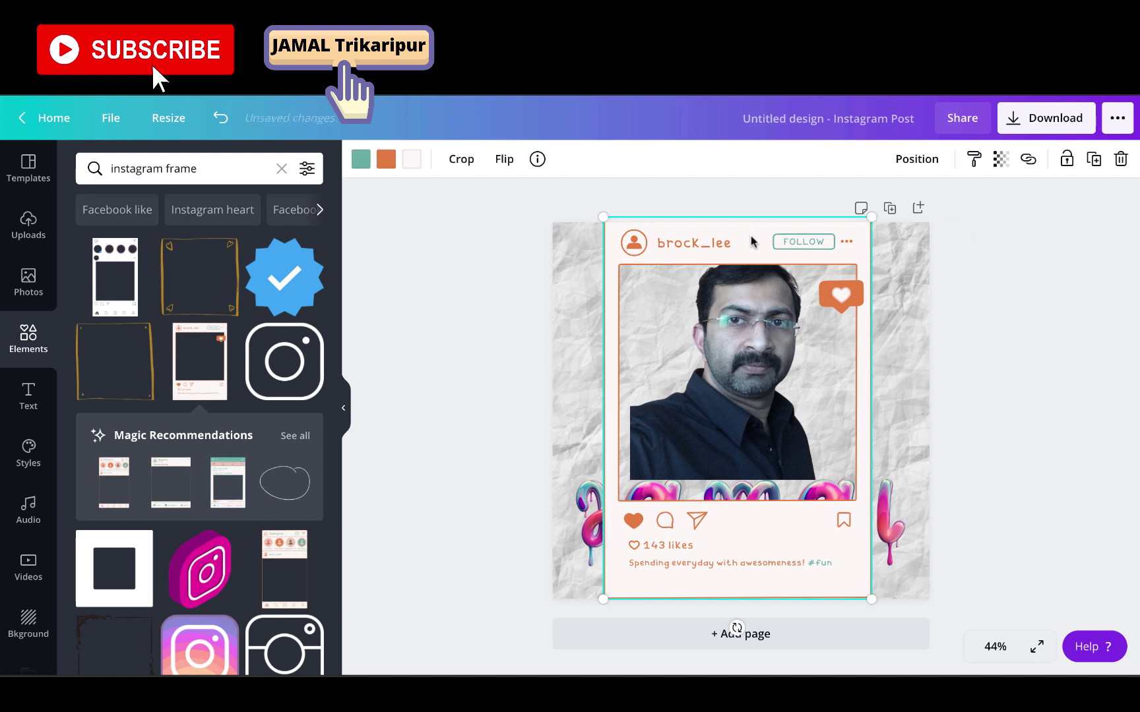
{"action": "left_click", "coordinate": [916, 163]}
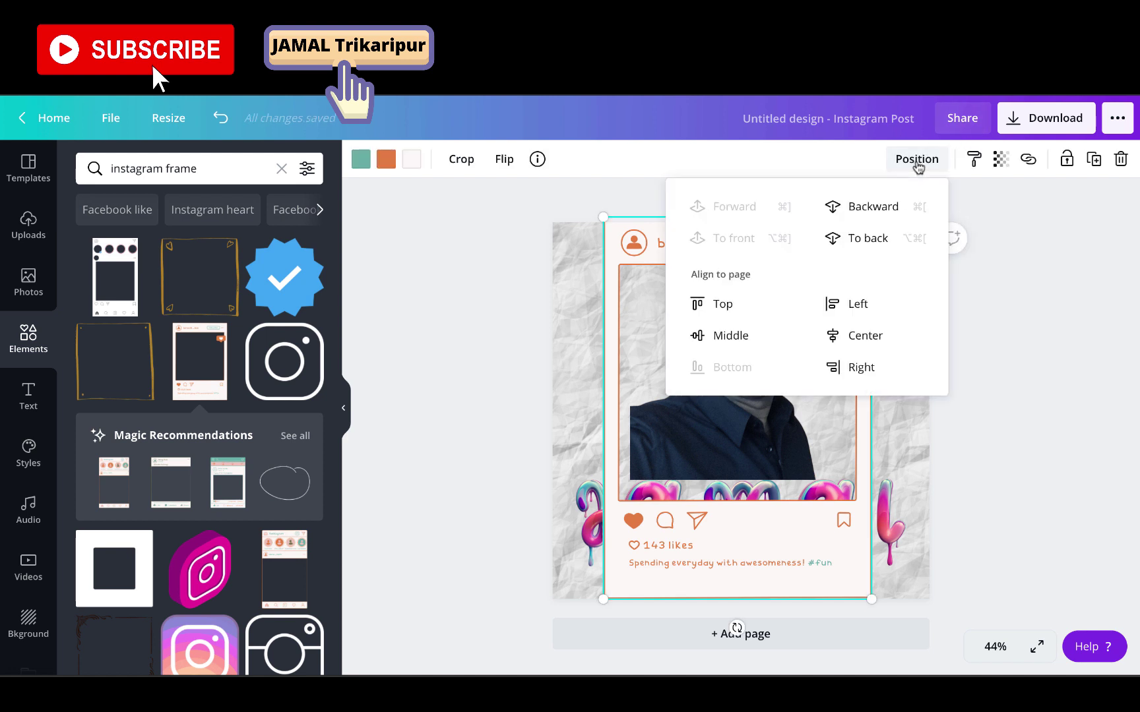
{"action": "left_click", "coordinate": [873, 209]}
{"action": "left_click", "coordinate": [872, 210]}
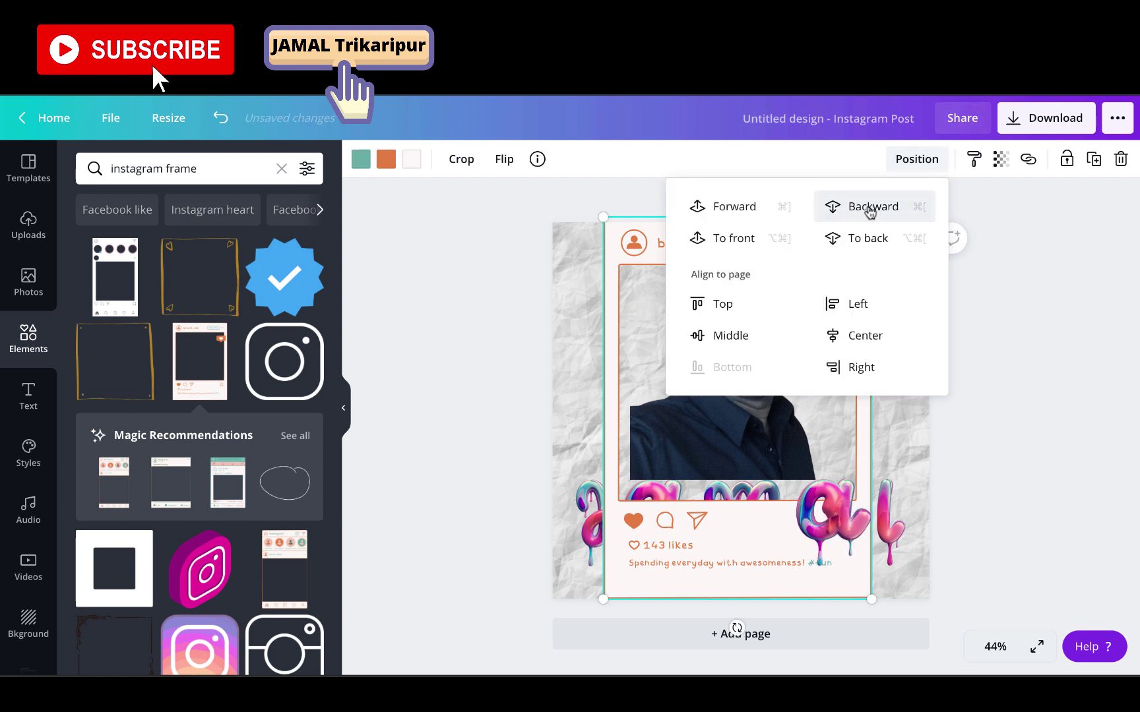
{"action": "left_click", "coordinate": [871, 210]}
{"action": "left_click", "coordinate": [871, 210]}
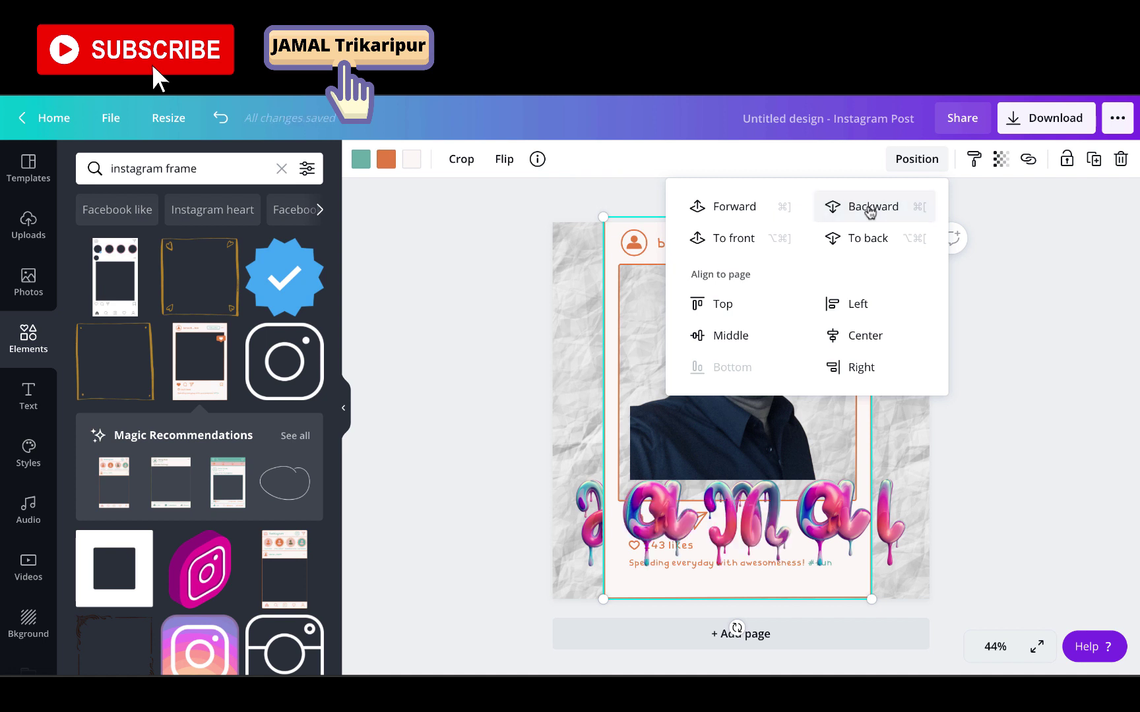
{"action": "left_click", "coordinate": [870, 210]}
Drop each JAMAL letter down so all five share one baseline
{"action": "key", "text": "Escape"}
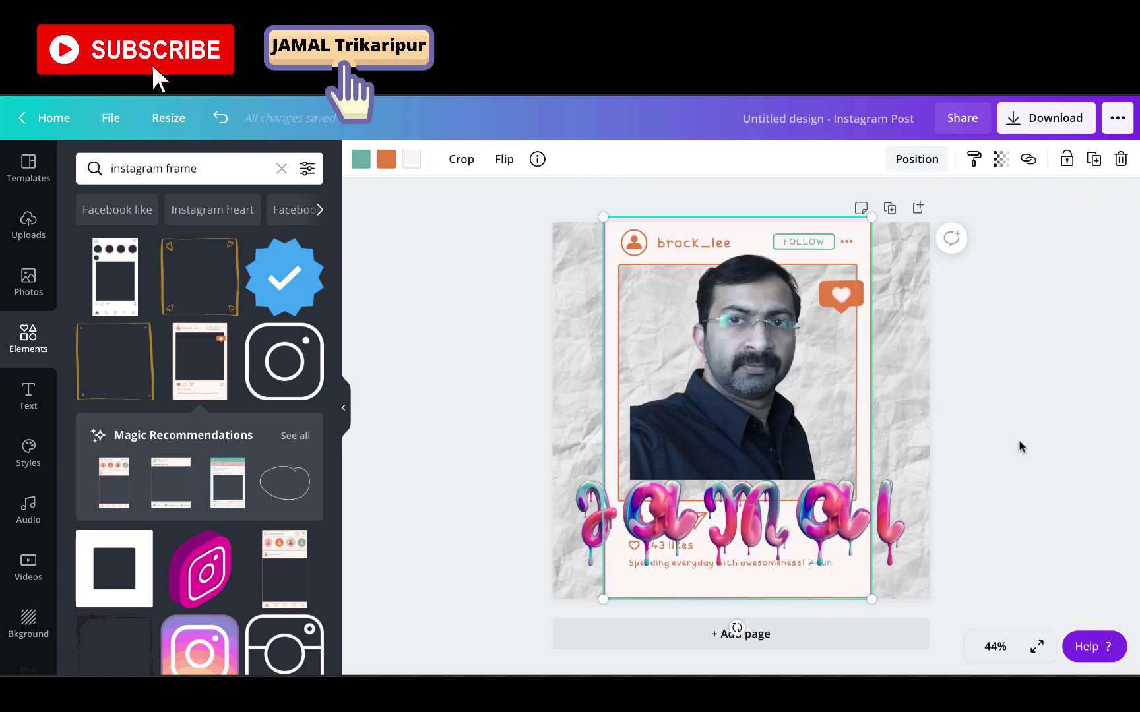
{"action": "left_click_drag", "start_coordinate": [597, 521], "coordinate": [596, 555]}
{"action": "left_click_drag", "start_coordinate": [672, 505], "coordinate": [666, 543]}
{"action": "left_click_drag", "start_coordinate": [754, 500], "coordinate": [744, 533]}
{"action": "left_click", "coordinate": [840, 513]}
{"action": "left_click_drag", "start_coordinate": [839, 513], "coordinate": [829, 548]}
{"action": "left_click", "coordinate": [892, 517]}
{"action": "left_click_drag", "start_coordinate": [893, 516], "coordinate": [893, 547]}
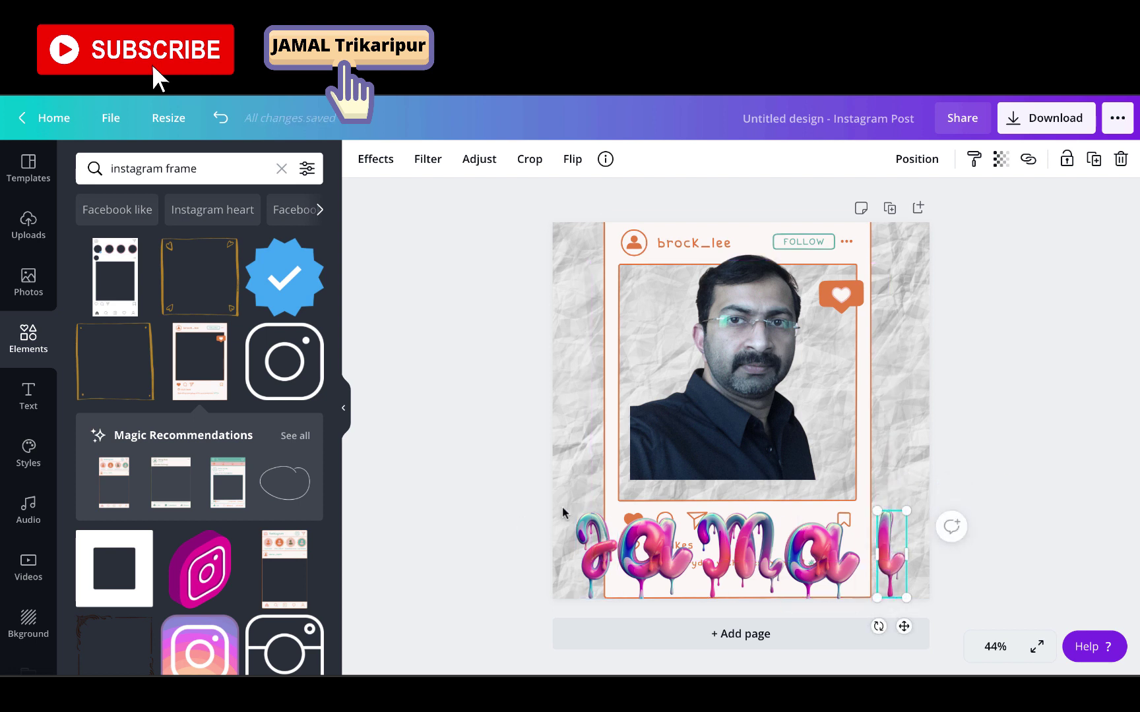
Shrink the five JAMAL letters together to fit the frame and move them up over the portrait
{"action": "left_click_drag", "start_coordinate": [575, 553], "coordinate": [908, 593]}
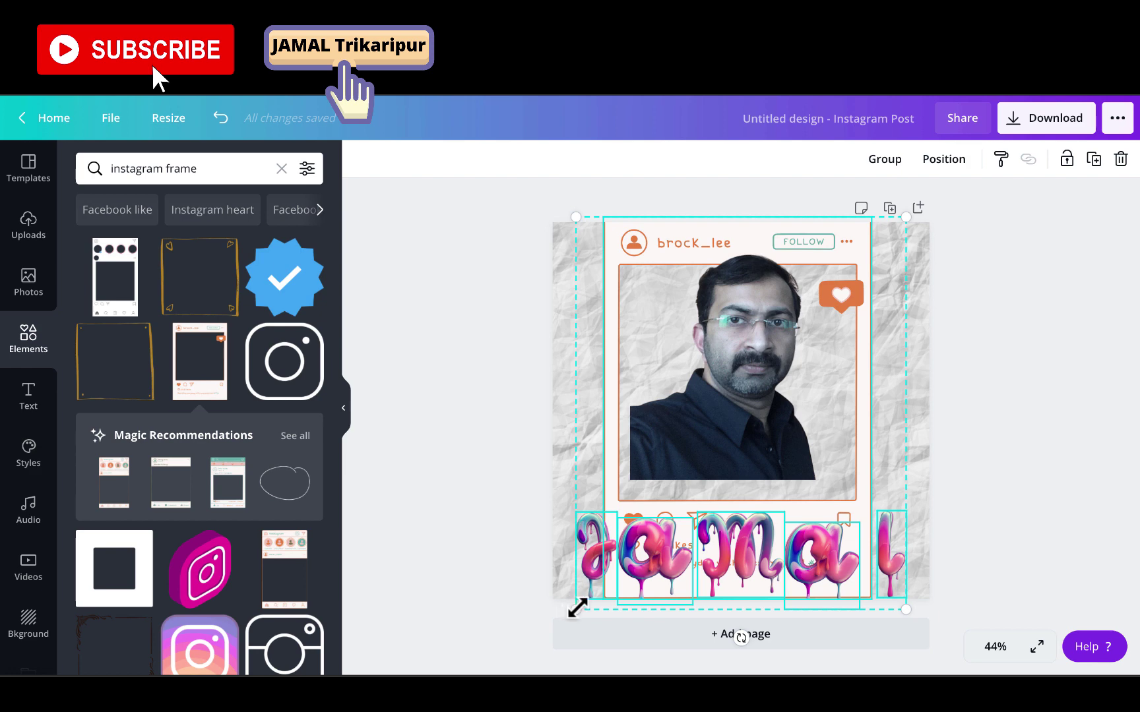
{"action": "left_click_drag", "start_coordinate": [578, 608], "coordinate": [602, 599]}
{"action": "left_click", "coordinate": [1044, 476]}
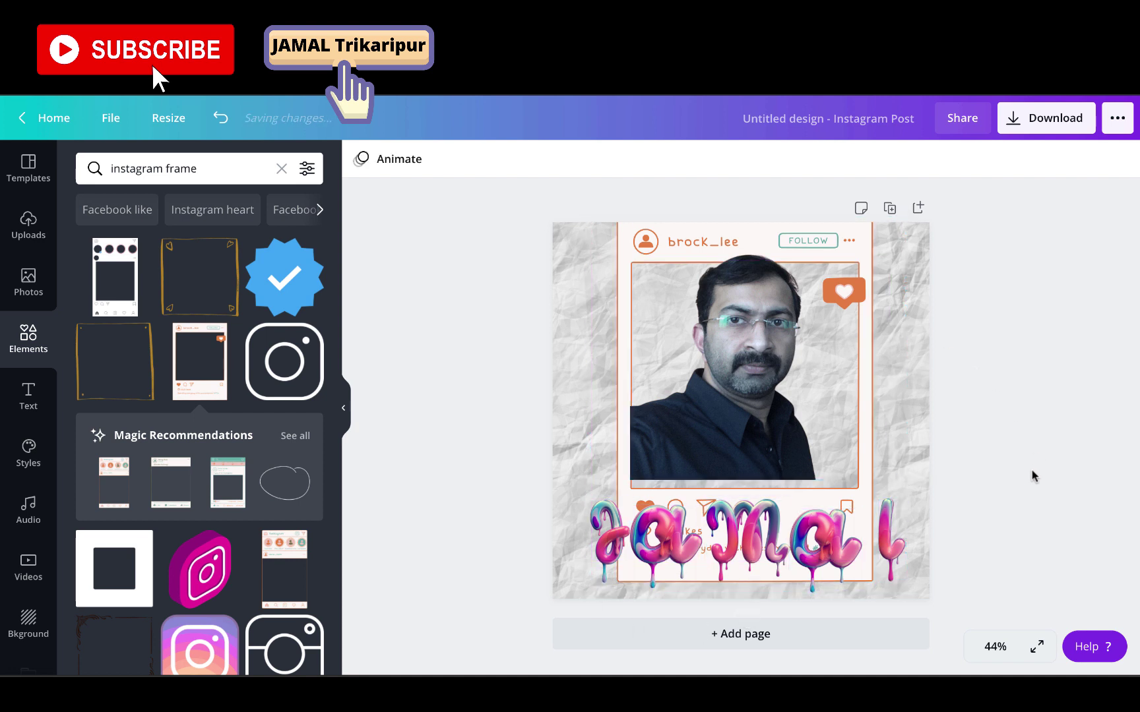
{"action": "left_click_drag", "start_coordinate": [621, 540], "coordinate": [758, 436]}
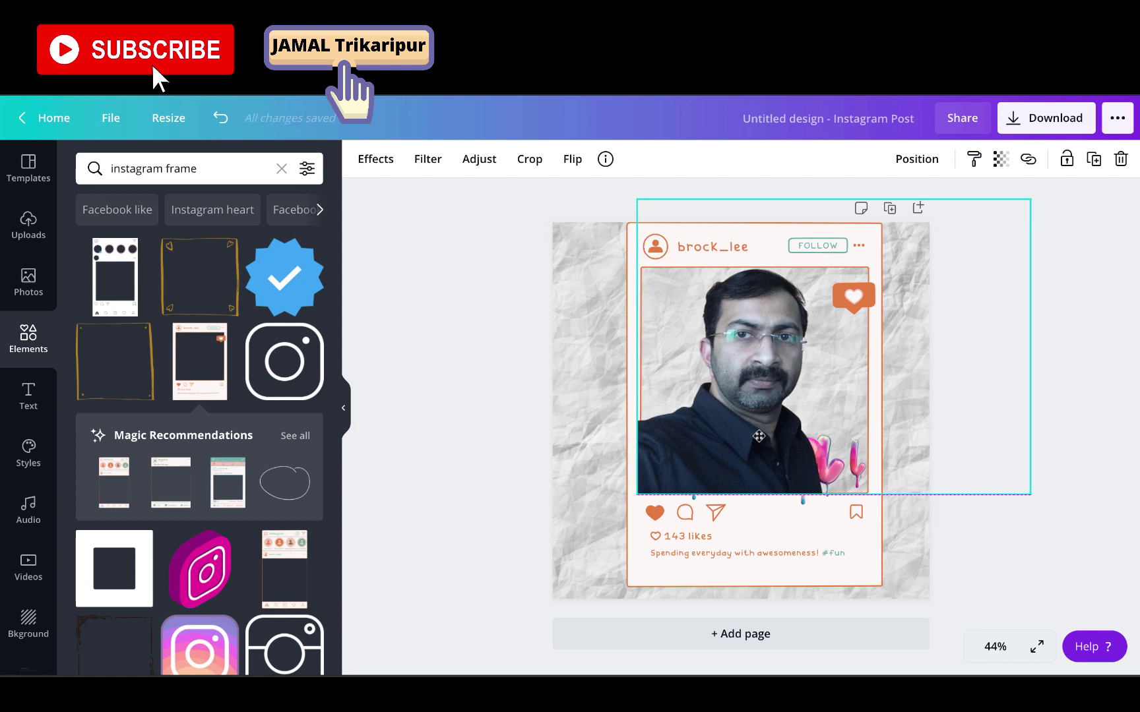
Send the portrait back four layers so the melting JAMAL letters overlay its lower edge
{"action": "left_click", "coordinate": [940, 163]}
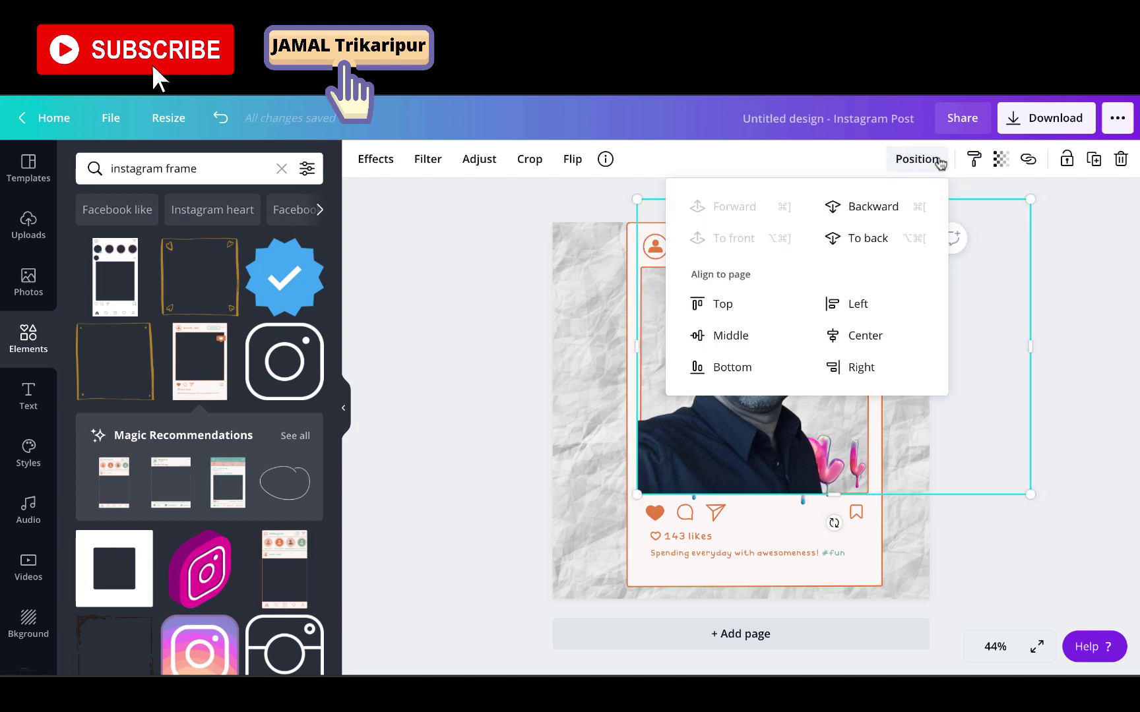
{"action": "left_click", "coordinate": [868, 207]}
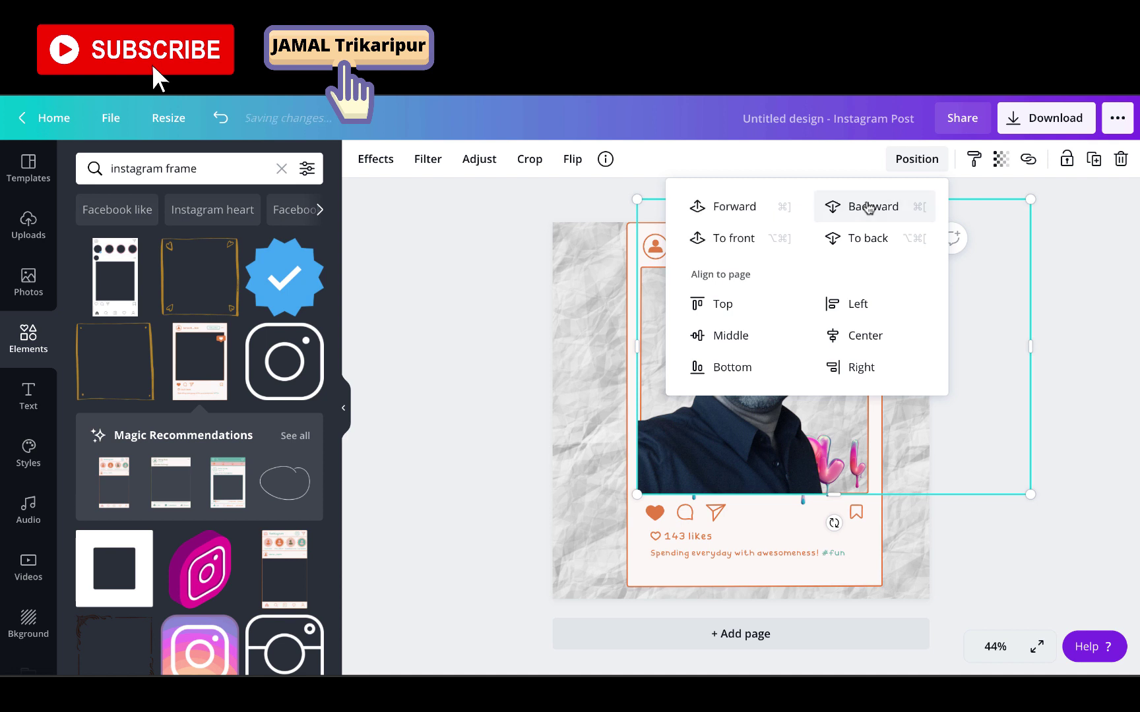
{"action": "left_click", "coordinate": [868, 208]}
{"action": "left_click", "coordinate": [868, 207]}
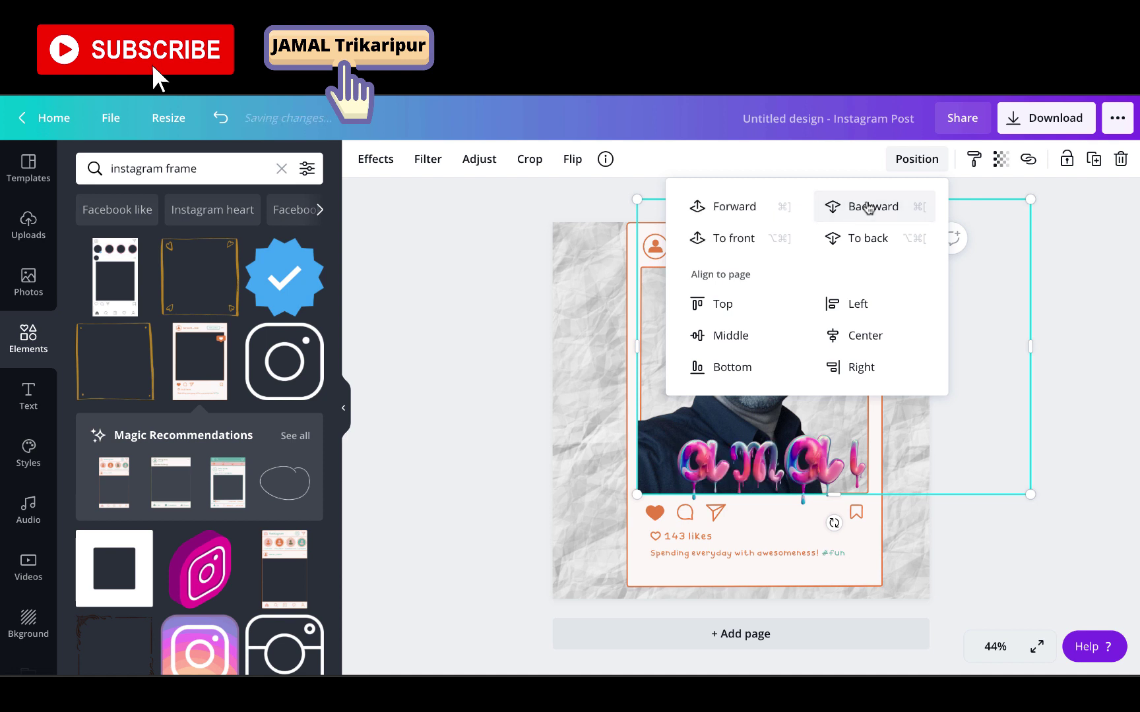
{"action": "left_click", "coordinate": [867, 208]}
{"action": "left_click", "coordinate": [1089, 573]}
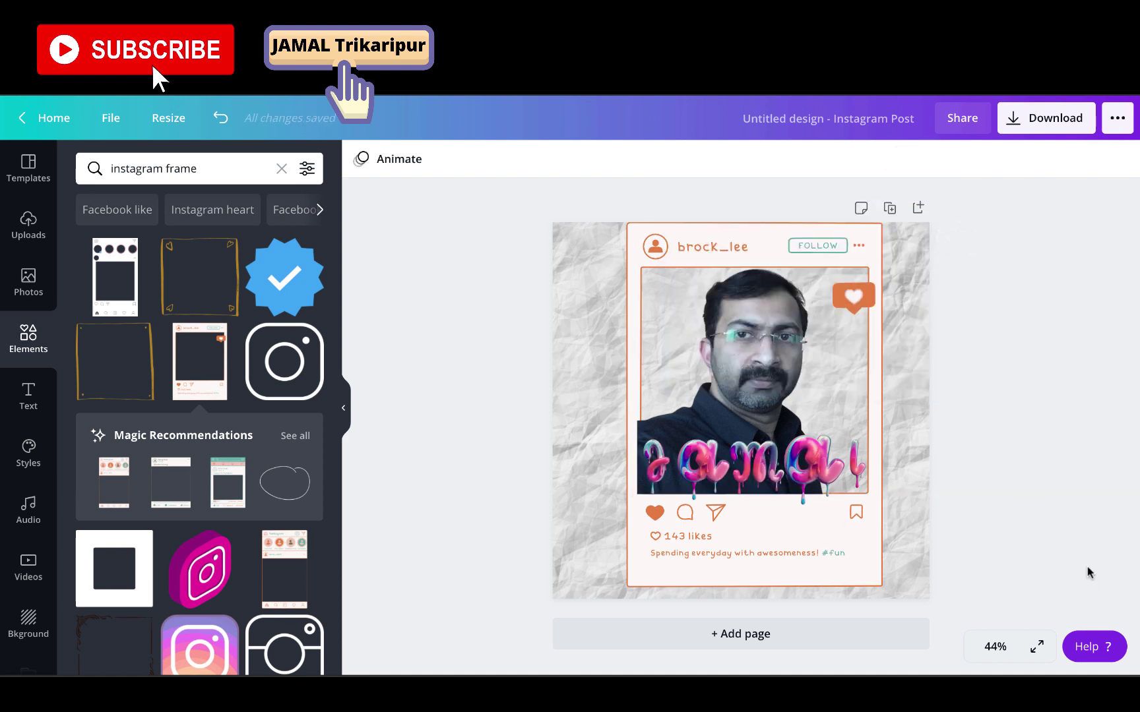
Add page 2 with an Instagram post frame enlarged to about 725 × 1,033 px
{"action": "left_click", "coordinate": [722, 635]}
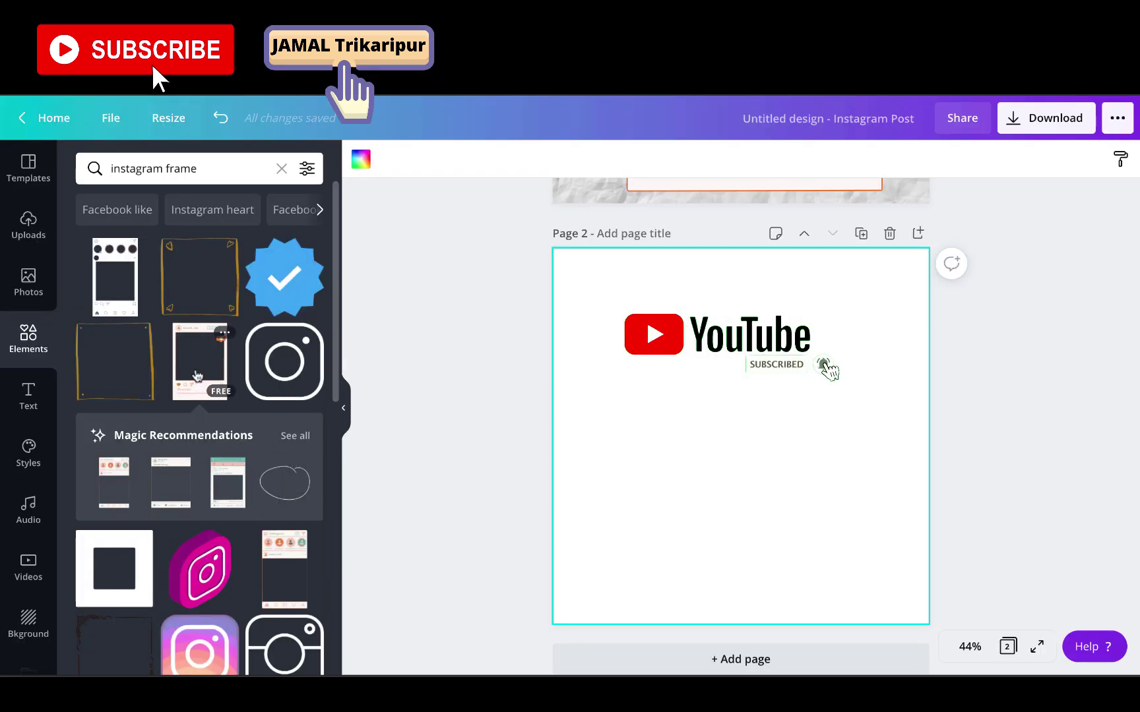
{"action": "left_click", "coordinate": [196, 376]}
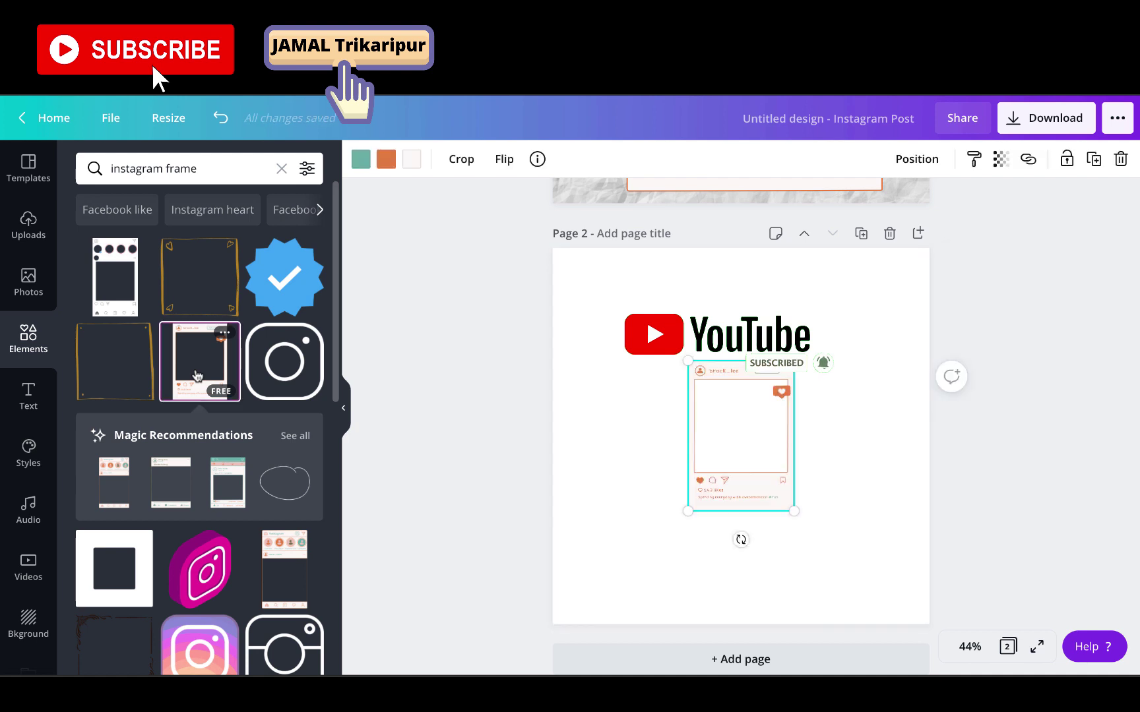
{"action": "left_click_drag", "start_coordinate": [791, 361], "coordinate": [867, 256]}
{"action": "left_click_drag", "start_coordinate": [688, 506], "coordinate": [572, 582]}
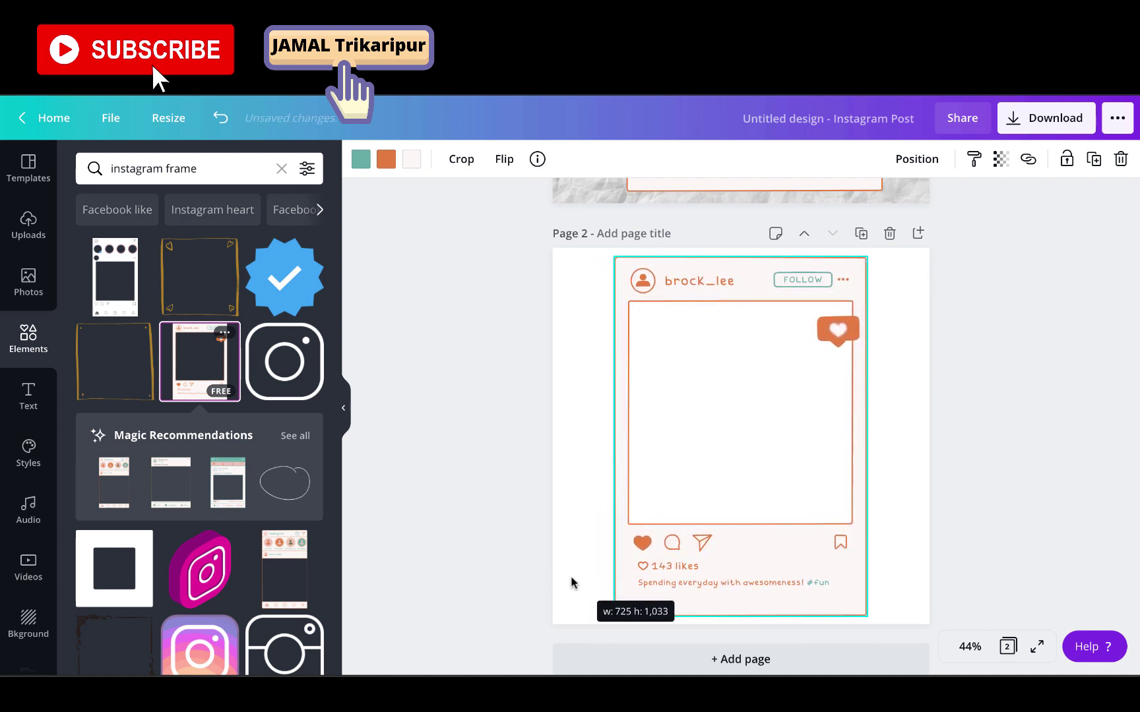
{"action": "left_click", "coordinate": [498, 522]}
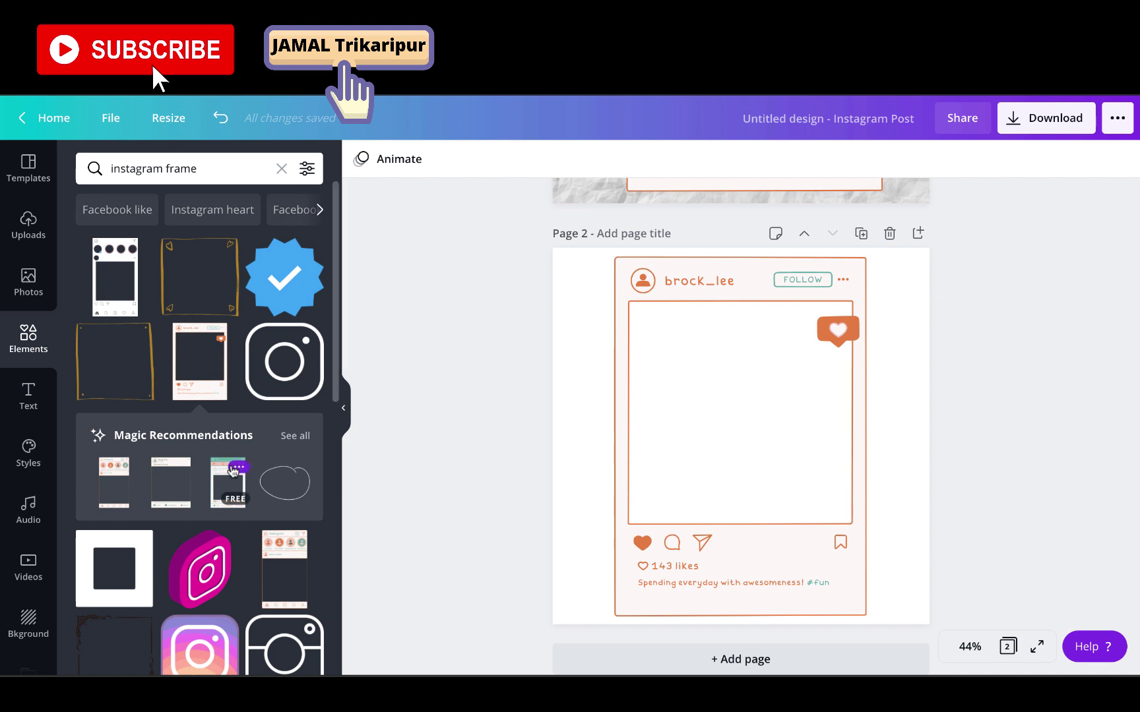
Drop the uploaded full-length photo into the frame and remove its background
{"action": "left_click", "coordinate": [29, 227]}
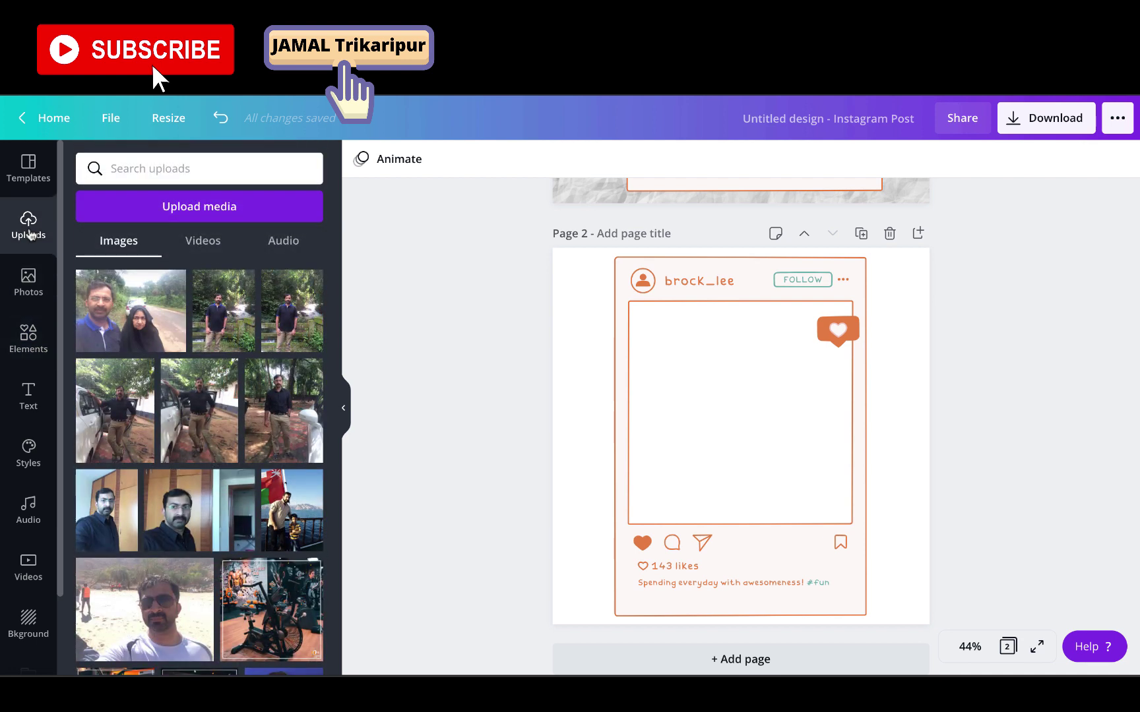
{"action": "left_click", "coordinate": [282, 412]}
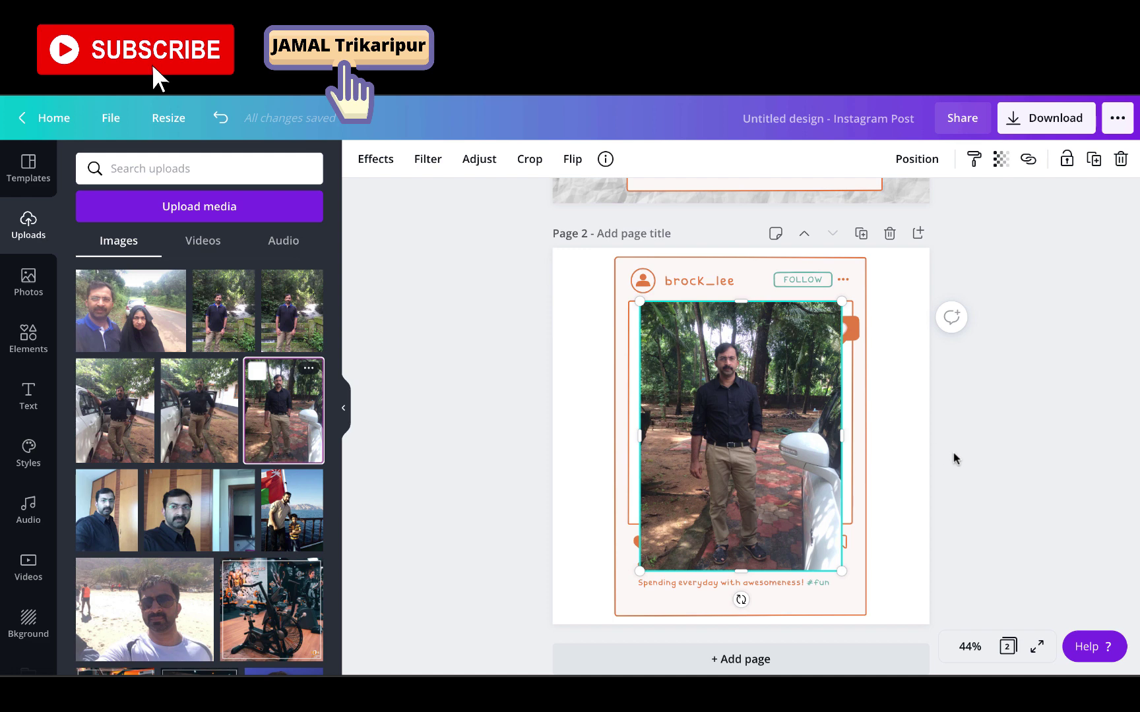
{"action": "left_click", "coordinate": [371, 158]}
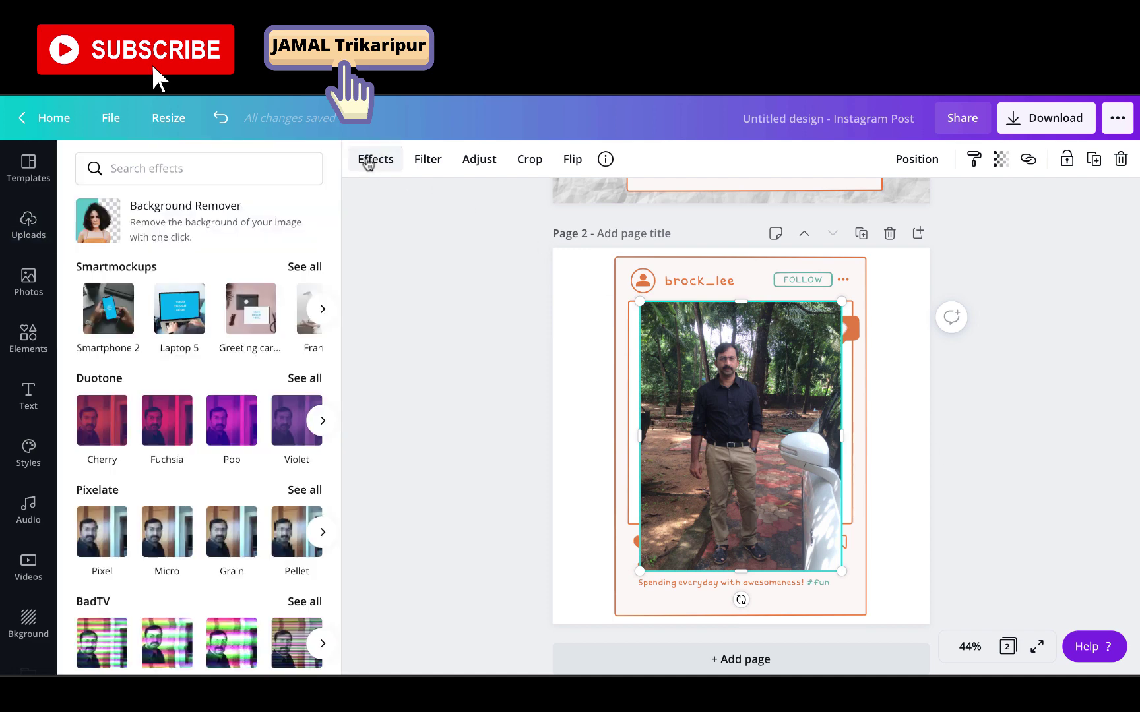
{"action": "left_click", "coordinate": [174, 222]}
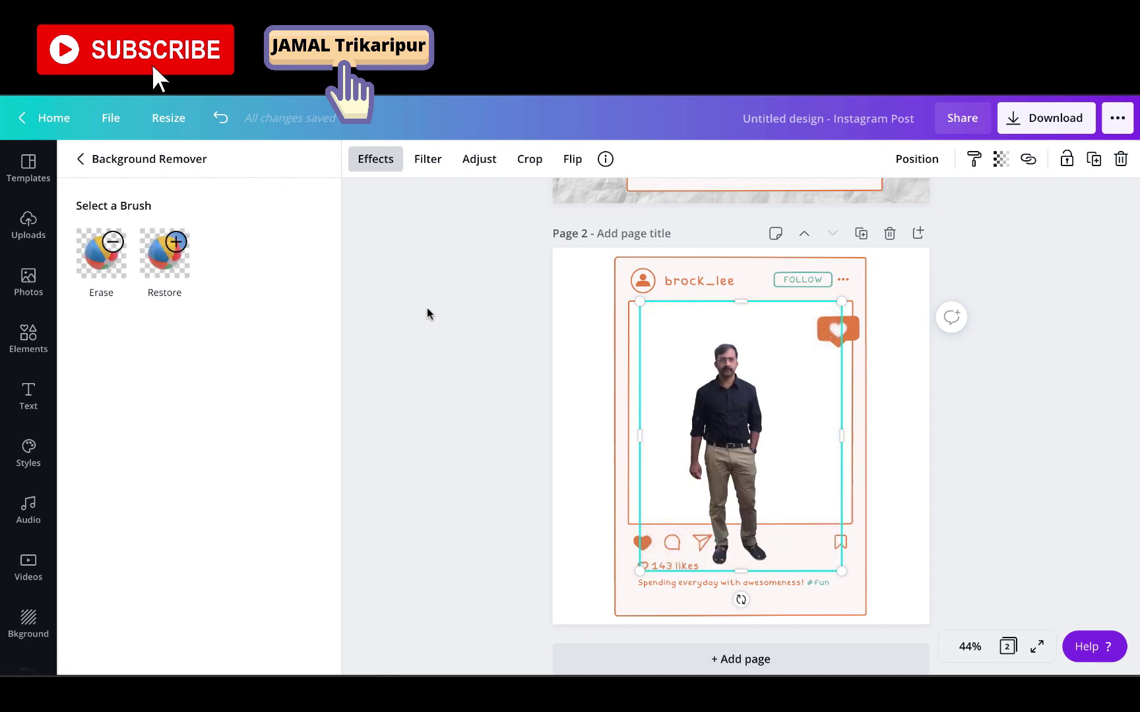
Enlarge the cutout to about 762 × 1,017 px and raise it above the frame
{"action": "scroll", "coordinate": [426, 314], "scroll_direction": "down", "scroll_amount": 1}
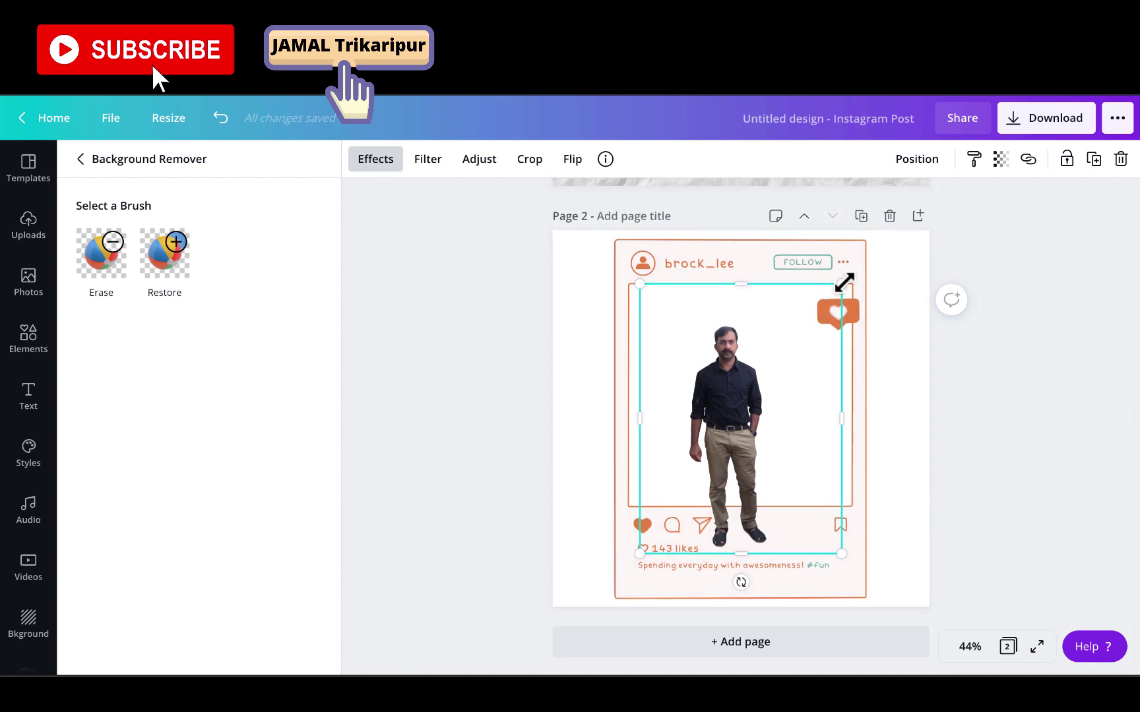
{"action": "left_click_drag", "start_coordinate": [847, 271], "coordinate": [880, 193]}
{"action": "left_click_drag", "start_coordinate": [767, 362], "coordinate": [746, 341]}
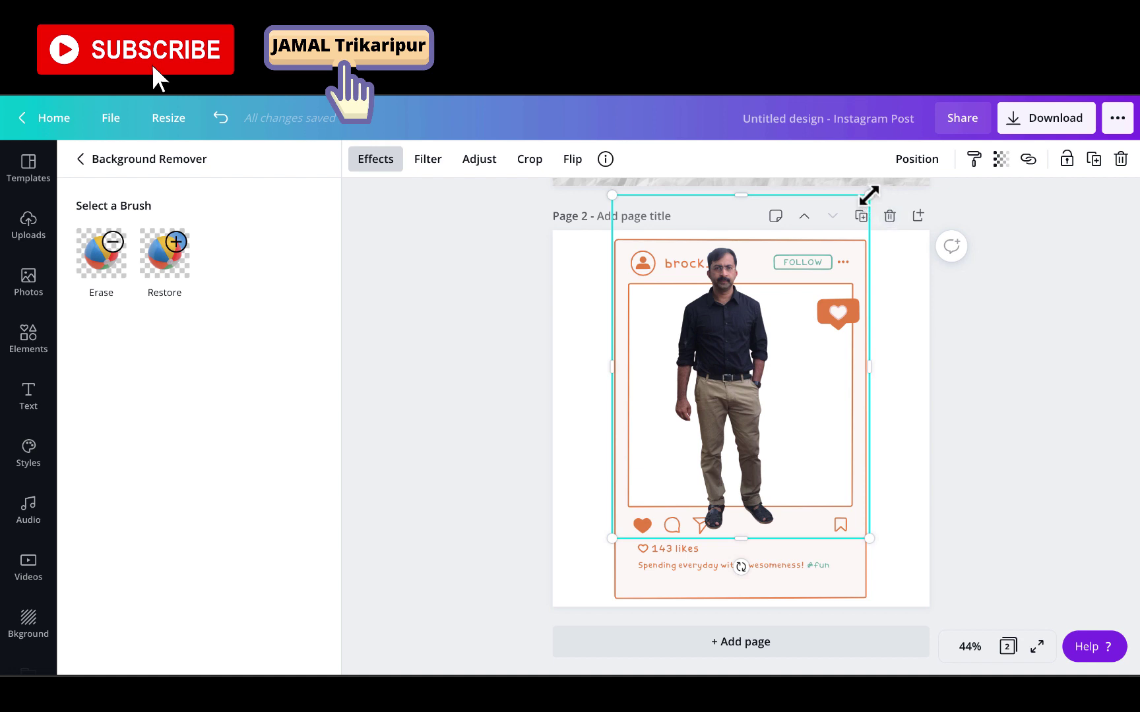
{"action": "left_click_drag", "start_coordinate": [869, 194], "coordinate": [877, 184]}
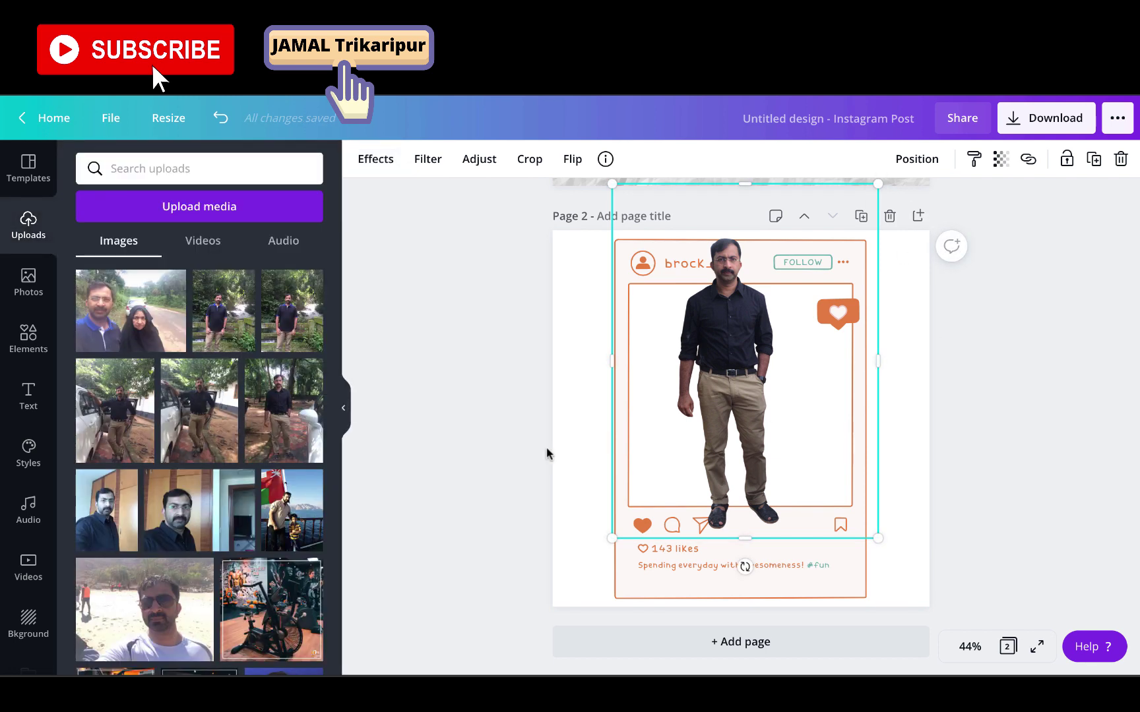
Apply the warm gold bokeh texture as page 2's background
{"action": "left_click", "coordinate": [511, 442]}
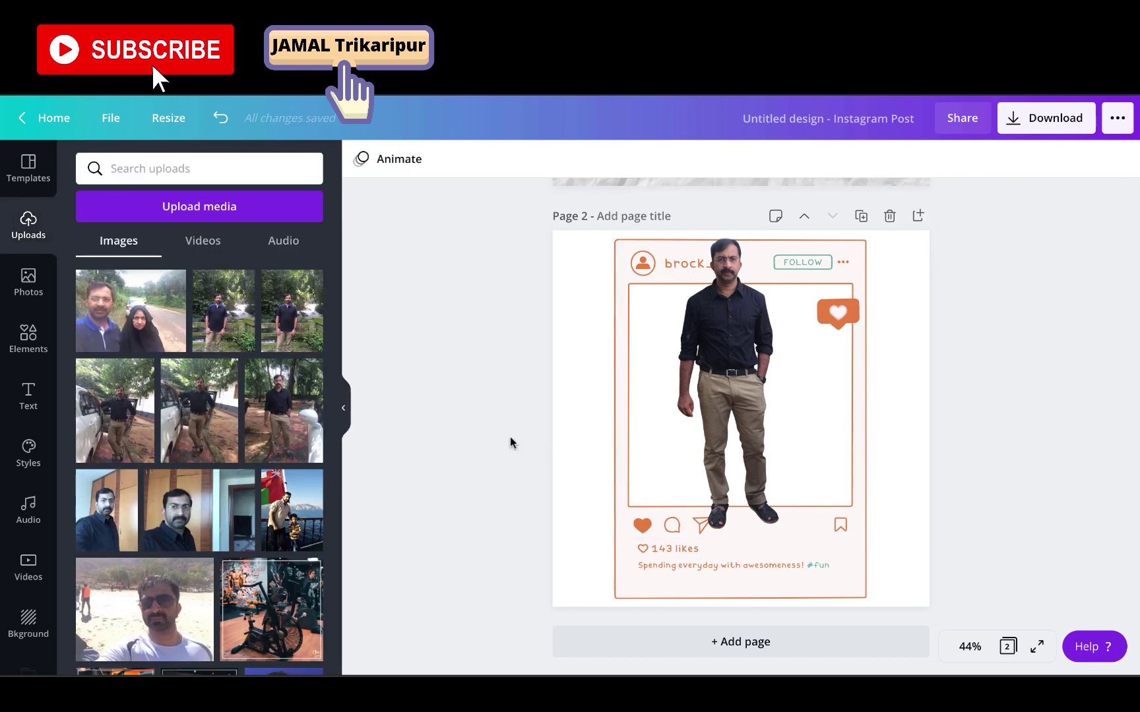
{"action": "left_click", "coordinate": [582, 454]}
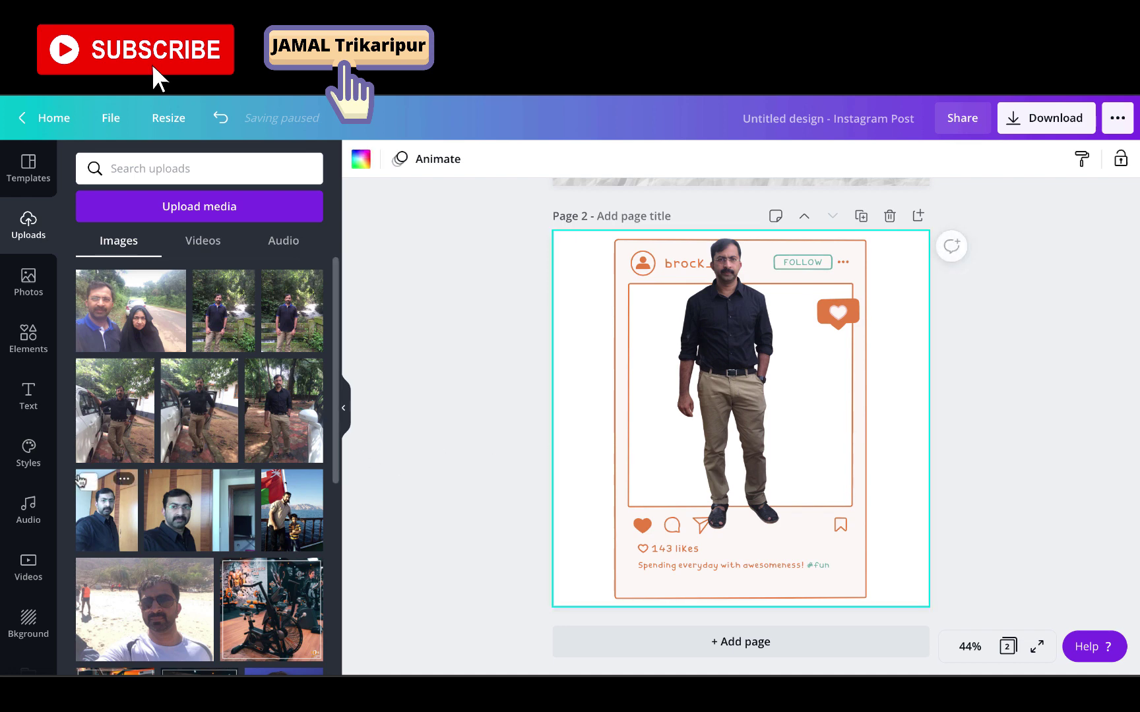
{"action": "left_click", "coordinate": [28, 623]}
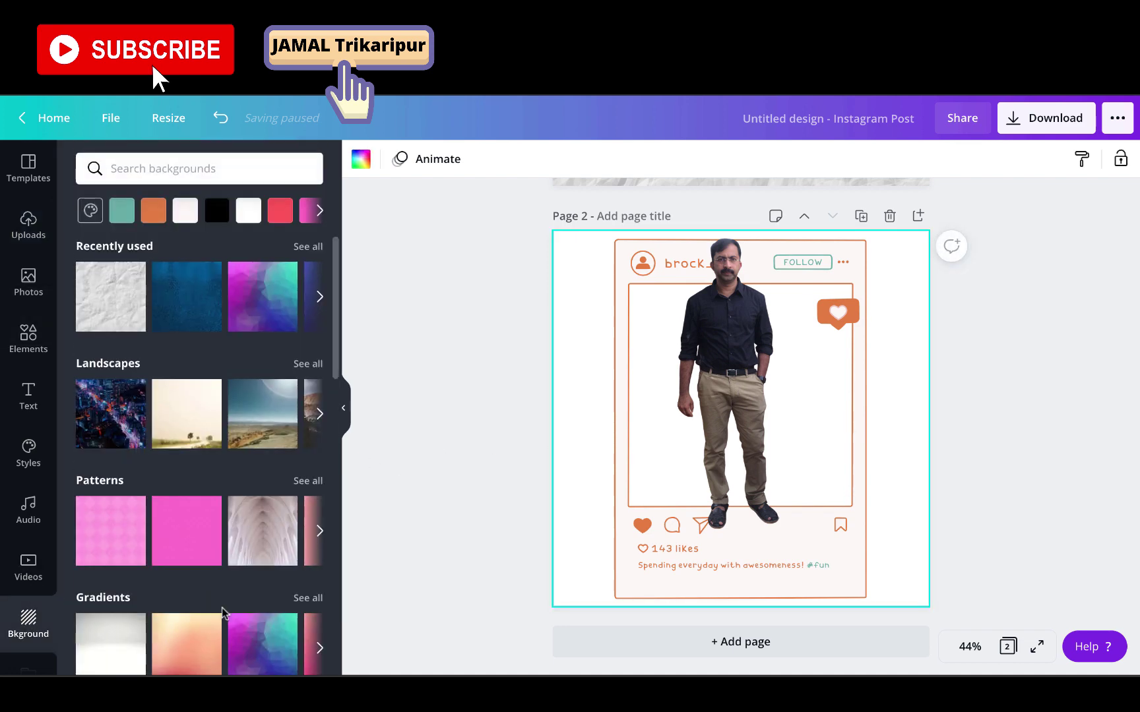
{"action": "scroll", "coordinate": [224, 614], "scroll_direction": "down", "scroll_amount": 10}
{"action": "scroll", "coordinate": [224, 614], "scroll_direction": "down", "scroll_amount": 1}
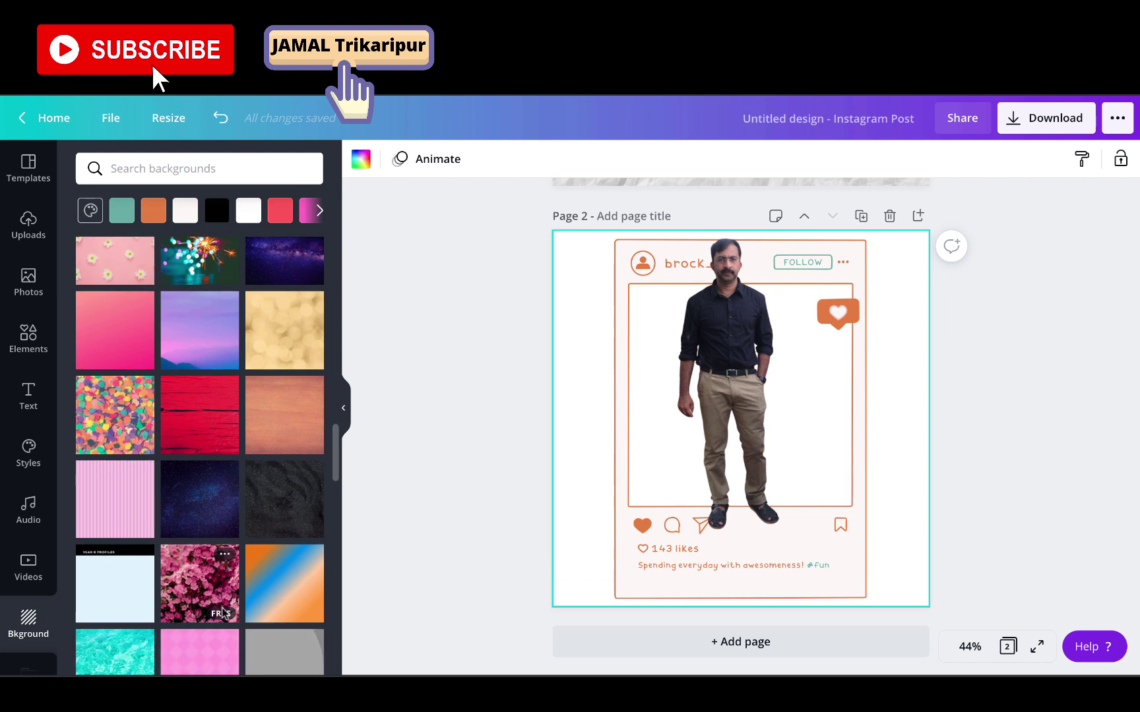
{"action": "left_click", "coordinate": [268, 338]}
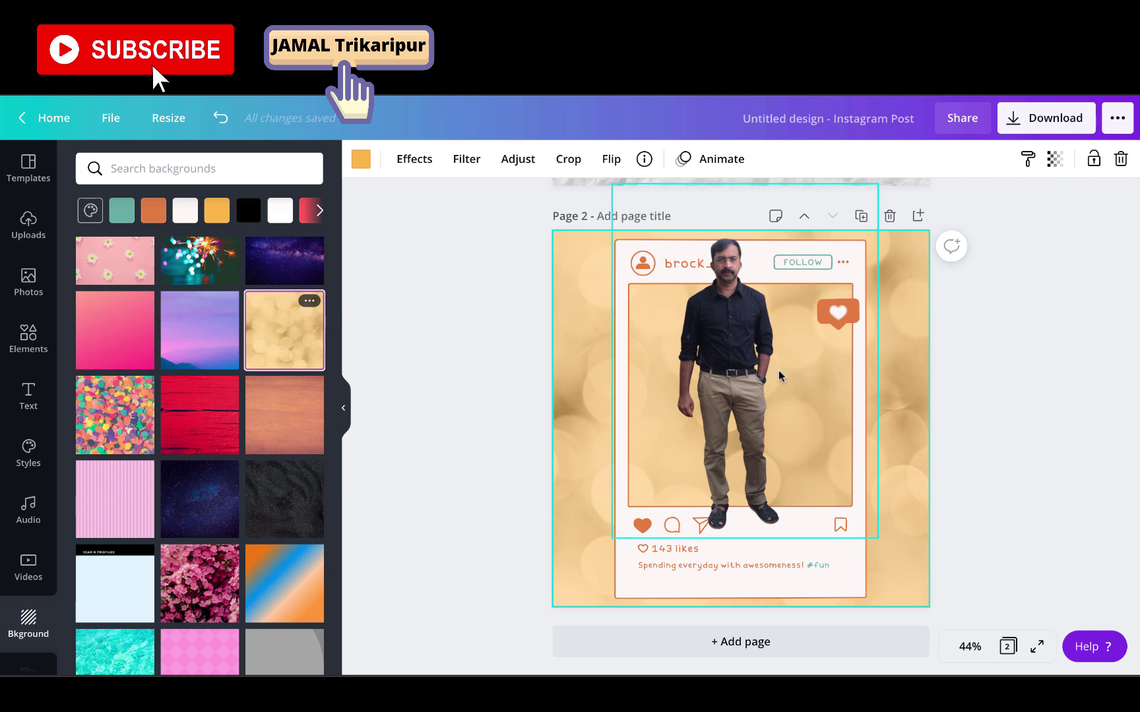
{"action": "left_click", "coordinate": [715, 393]}
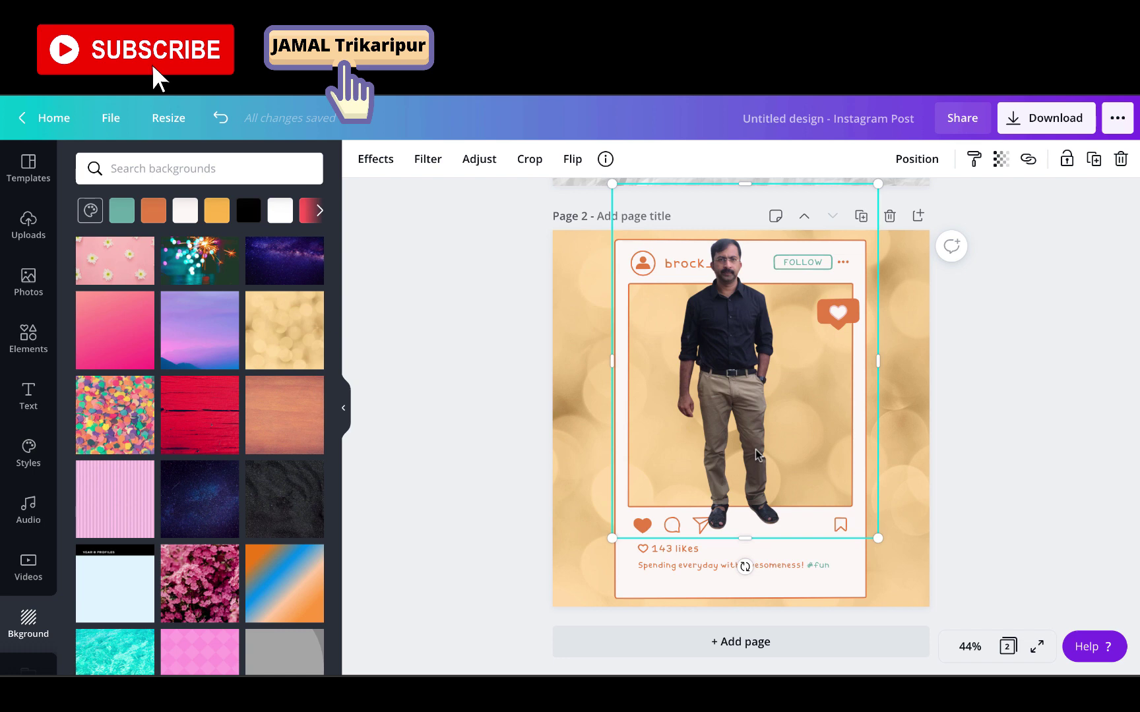
{"action": "left_click", "coordinate": [143, 170]}
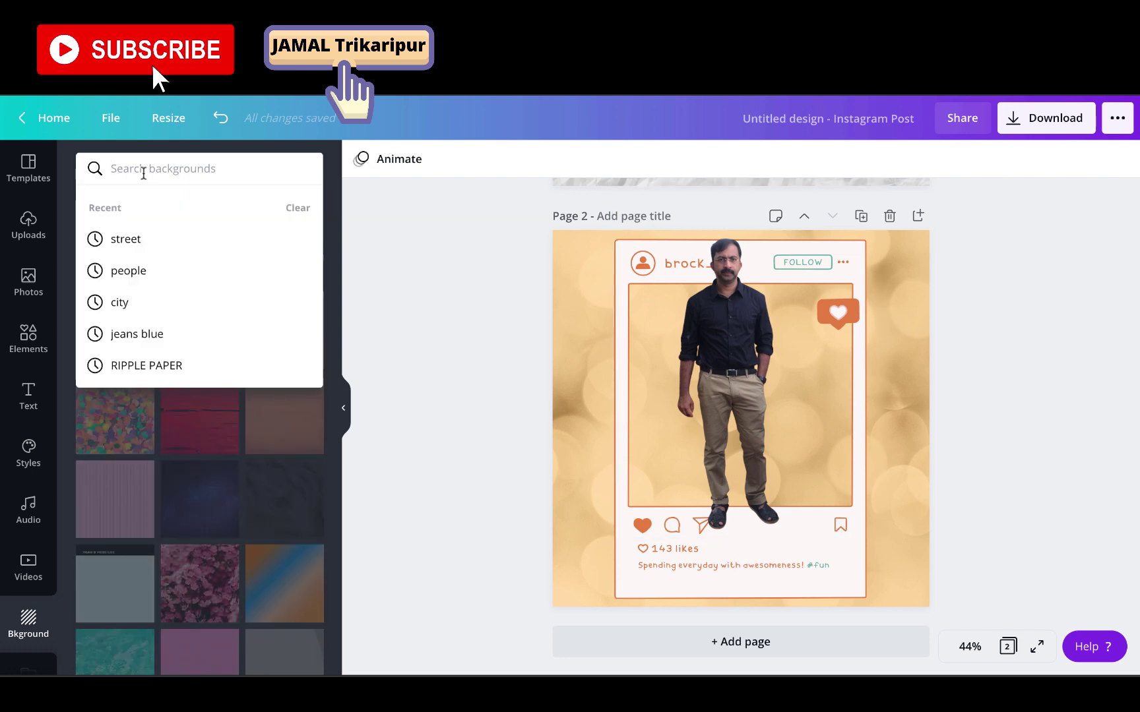
Search 'letter melt' and add melting J, a, m, a and l letters to page 2
{"action": "left_click", "coordinate": [29, 338]}
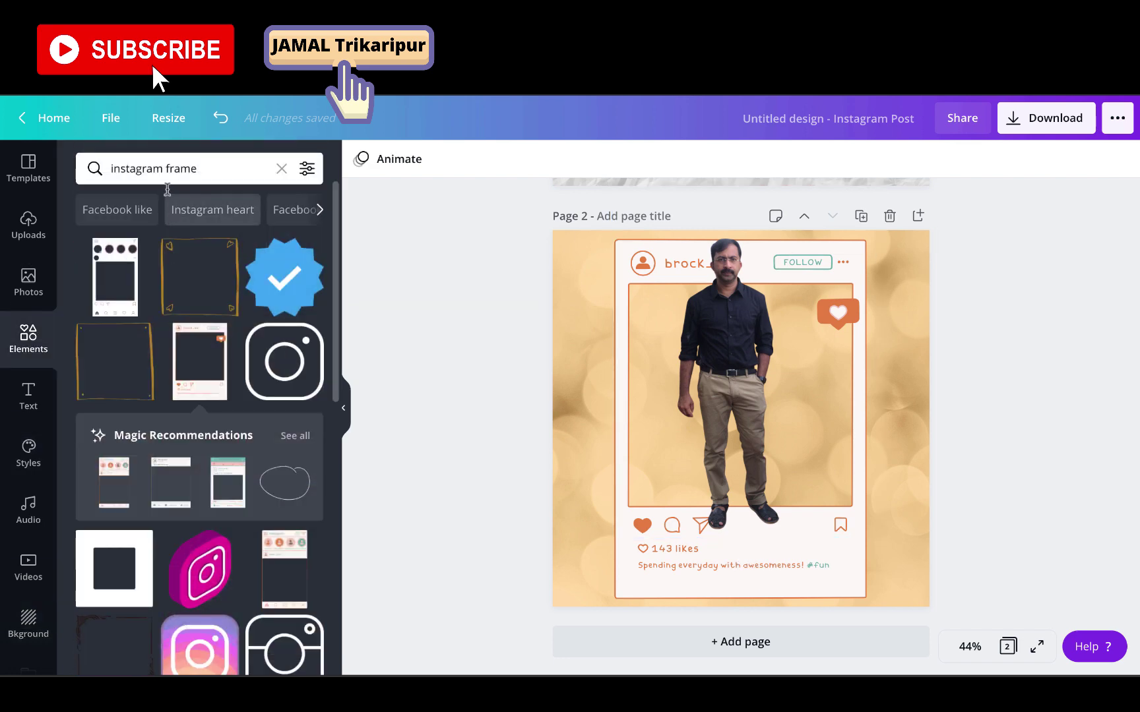
{"action": "left_click", "coordinate": [80, 159]}
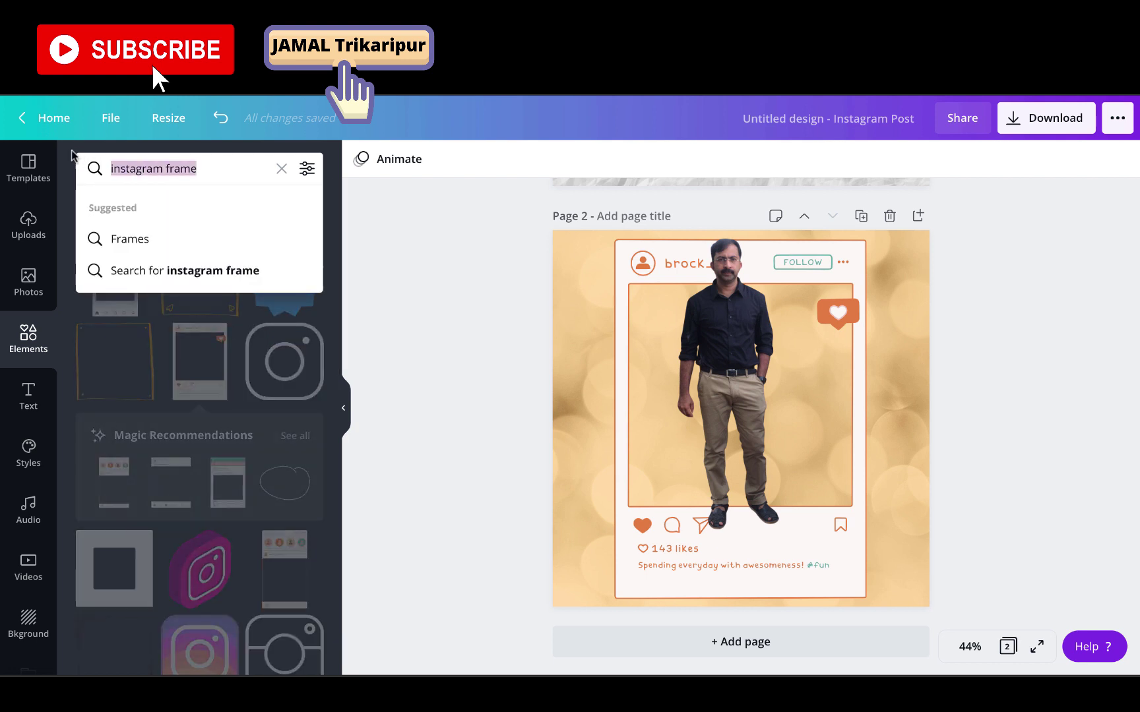
{"action": "type", "text": "lett"}
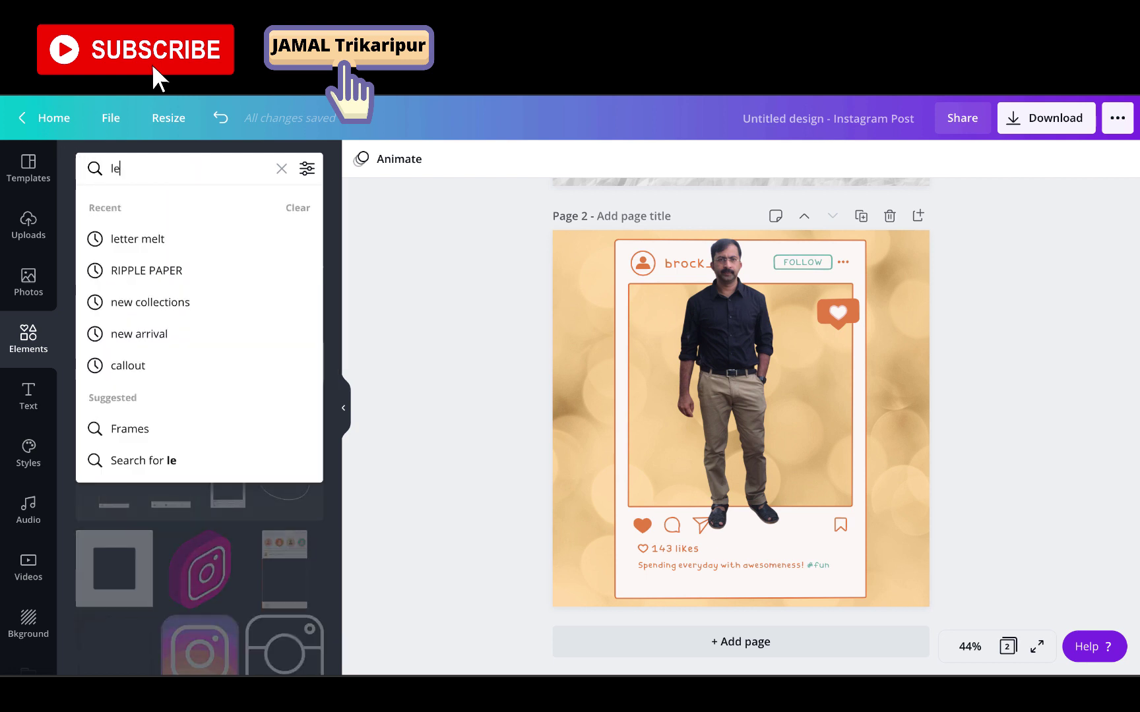
{"action": "left_click", "coordinate": [172, 243]}
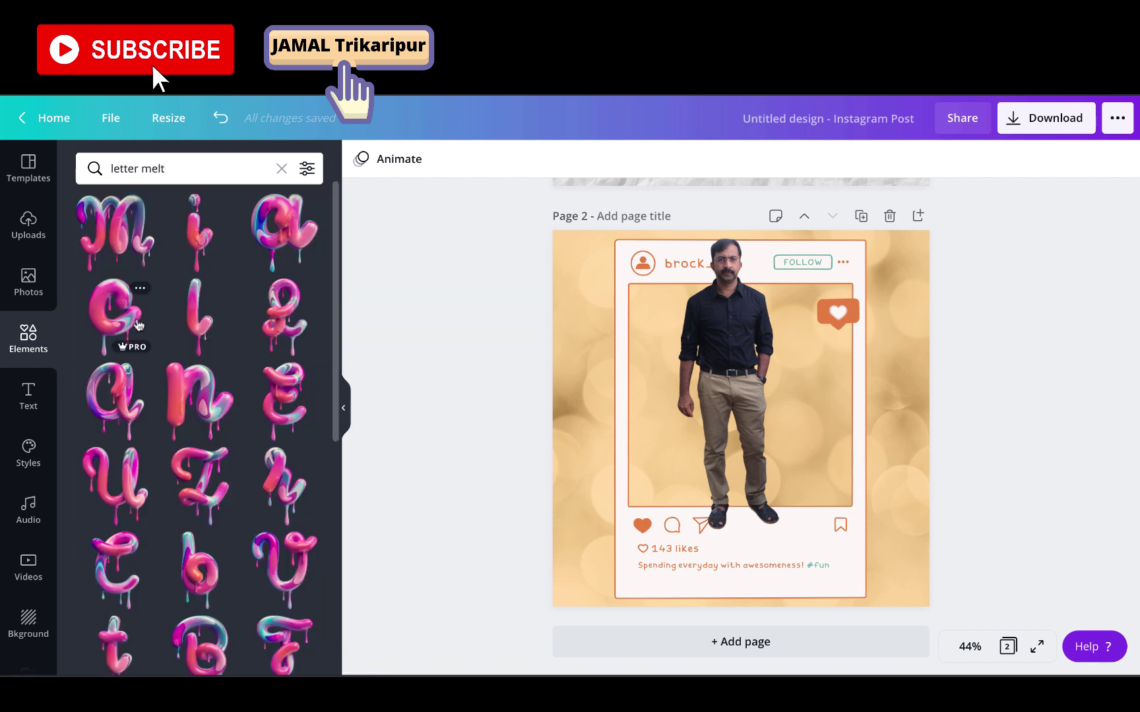
{"action": "scroll", "coordinate": [163, 491], "scroll_direction": "down", "scroll_amount": 3}
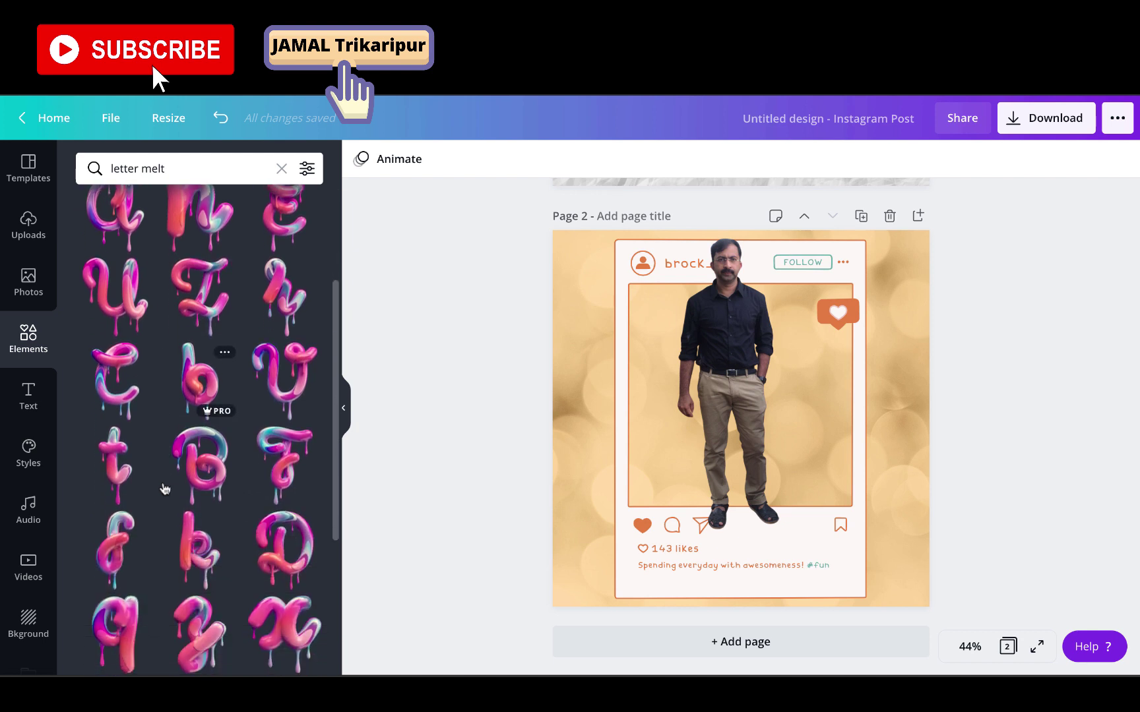
{"action": "scroll", "coordinate": [164, 488], "scroll_direction": "down", "scroll_amount": 2}
{"action": "scroll", "coordinate": [164, 488], "scroll_direction": "up", "scroll_amount": 4}
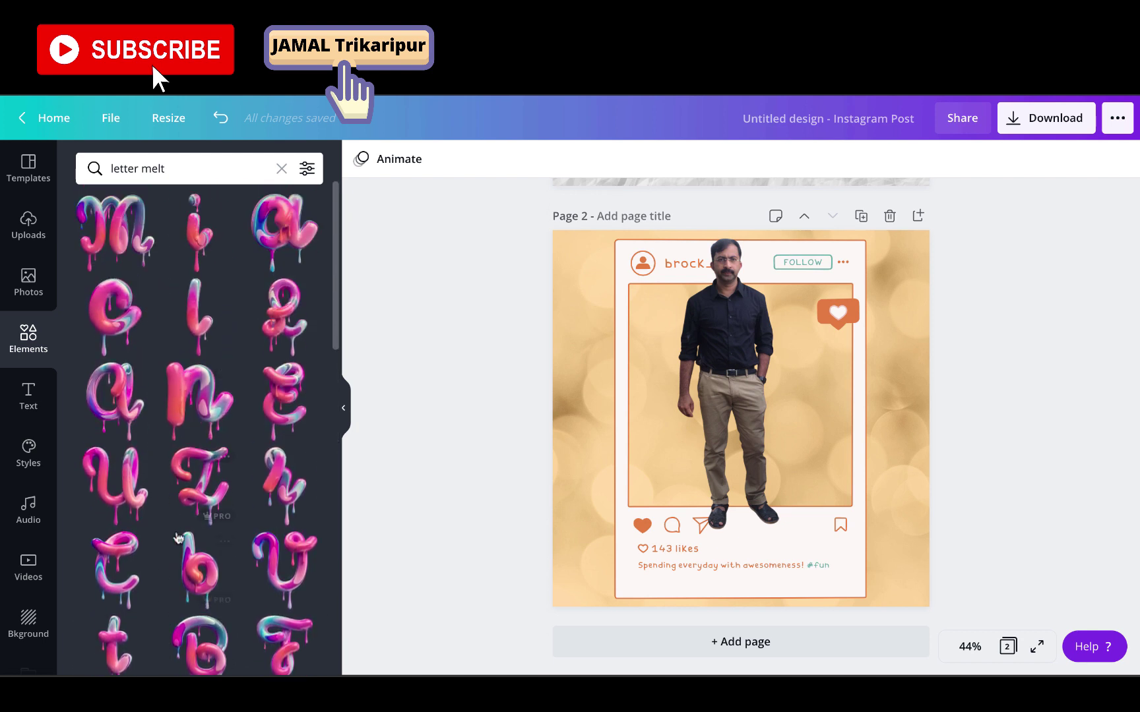
{"action": "scroll", "coordinate": [178, 535], "scroll_direction": "down", "scroll_amount": 3}
{"action": "scroll", "coordinate": [177, 537], "scroll_direction": "down", "scroll_amount": 3}
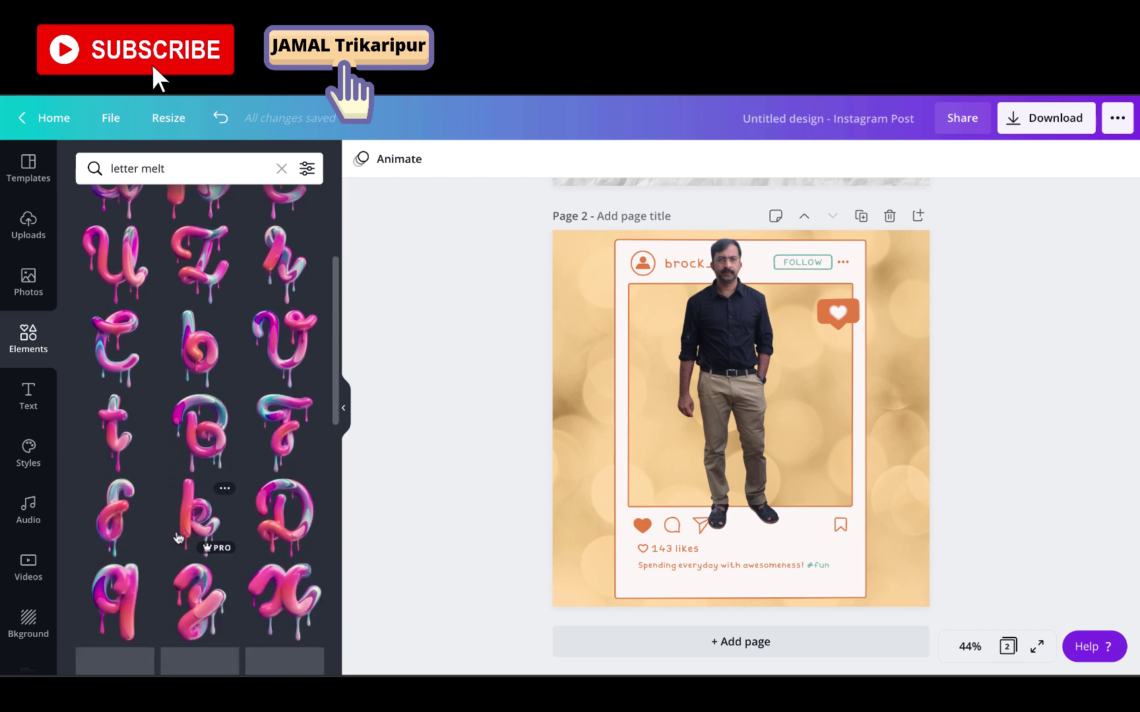
{"action": "scroll", "coordinate": [178, 537], "scroll_direction": "down", "scroll_amount": 3}
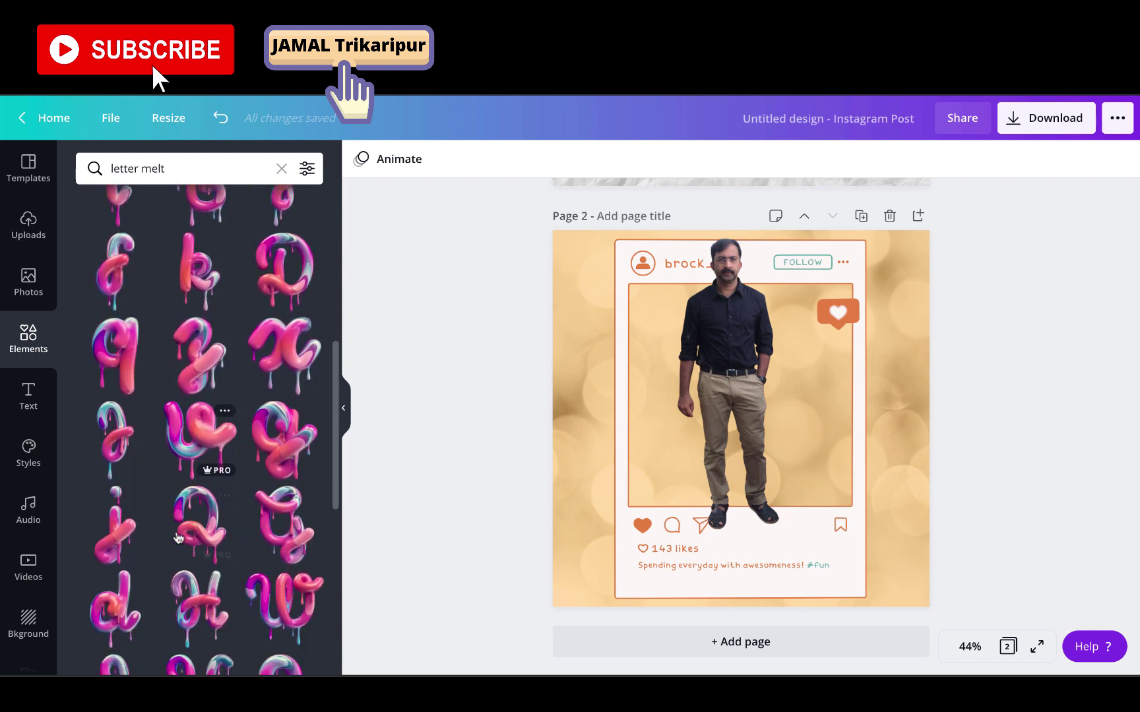
{"action": "left_click", "coordinate": [111, 402]}
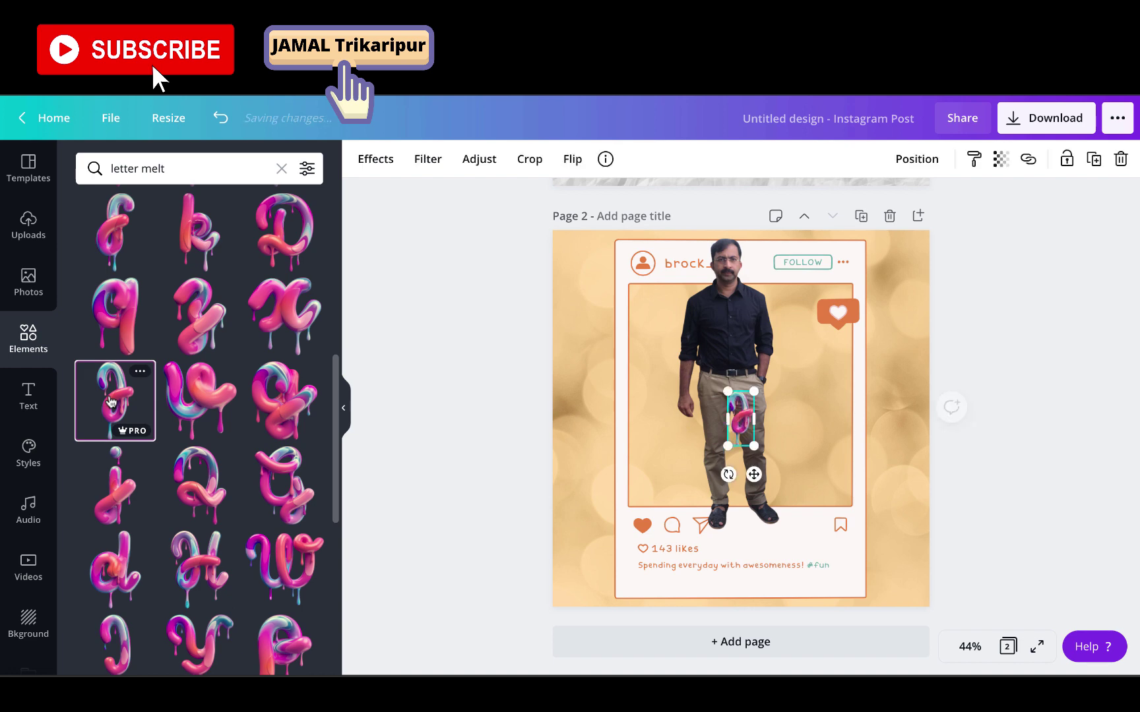
{"action": "scroll", "coordinate": [112, 402], "scroll_direction": "up", "scroll_amount": 3}
{"action": "scroll", "coordinate": [111, 402], "scroll_direction": "up", "scroll_amount": 5}
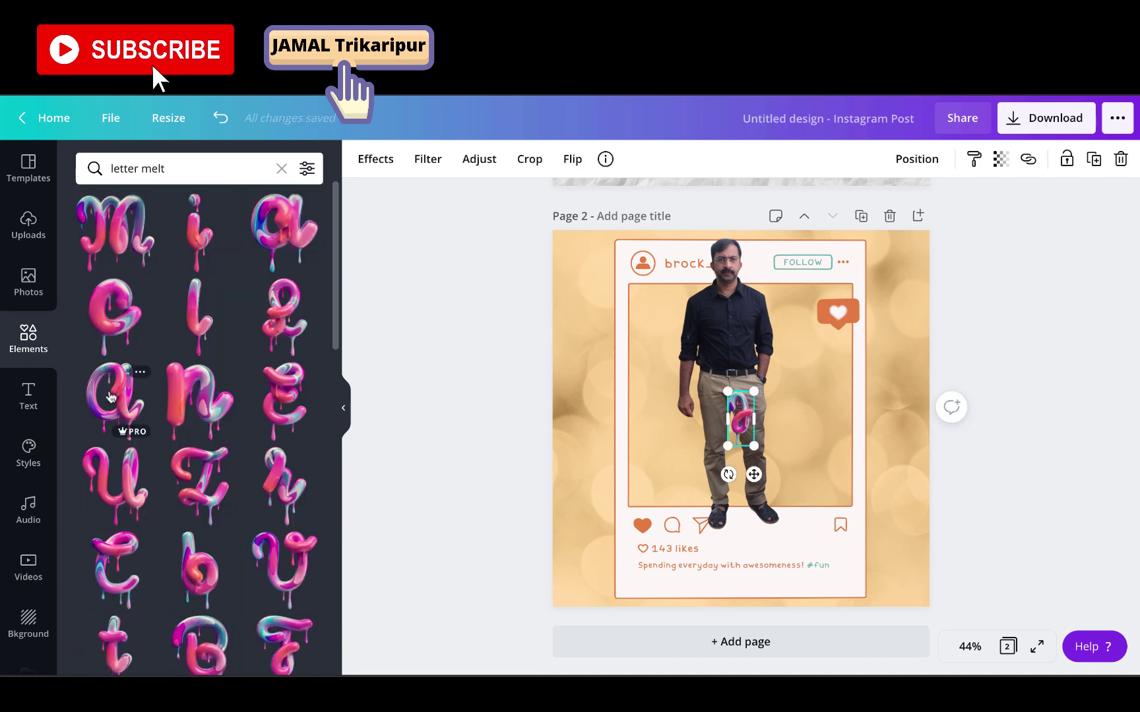
{"action": "left_click", "coordinate": [264, 227]}
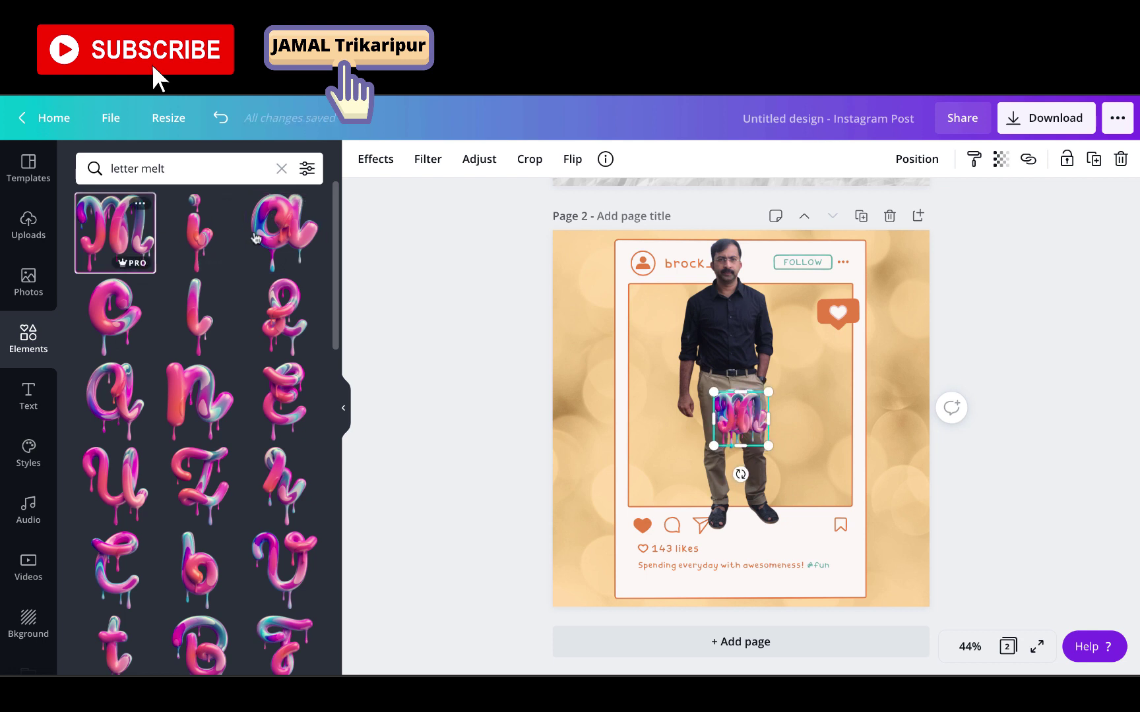
{"action": "left_click", "coordinate": [191, 323]}
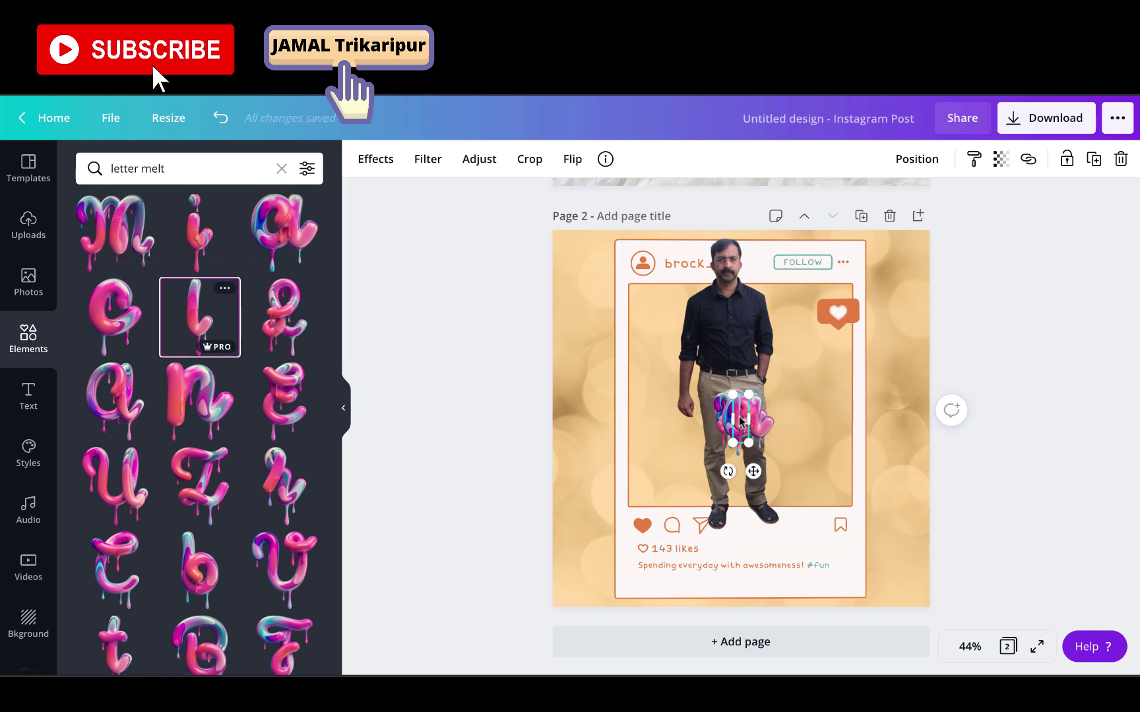
Line the melting letters up to spell Jamal across the frame's lower part
{"action": "left_click_drag", "start_coordinate": [740, 420], "coordinate": [829, 460]}
{"action": "left_click_drag", "start_coordinate": [739, 408], "coordinate": [786, 462]}
{"action": "left_click_drag", "start_coordinate": [740, 416], "coordinate": [737, 460]}
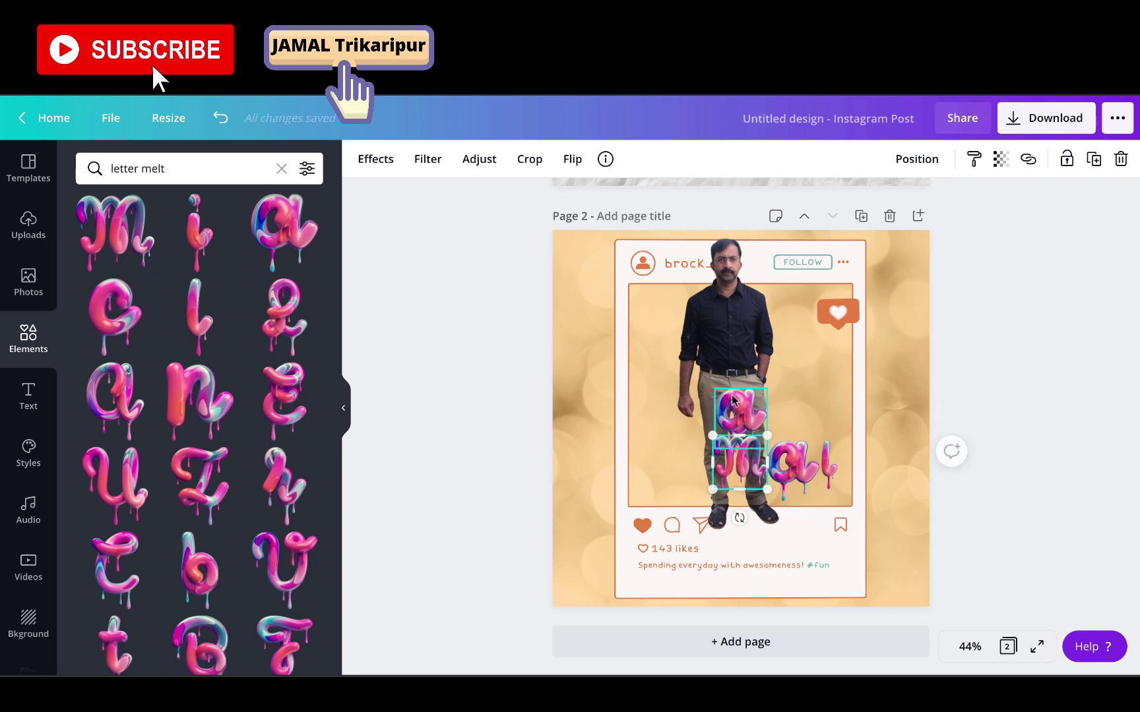
{"action": "left_click_drag", "start_coordinate": [736, 407], "coordinate": [683, 449]}
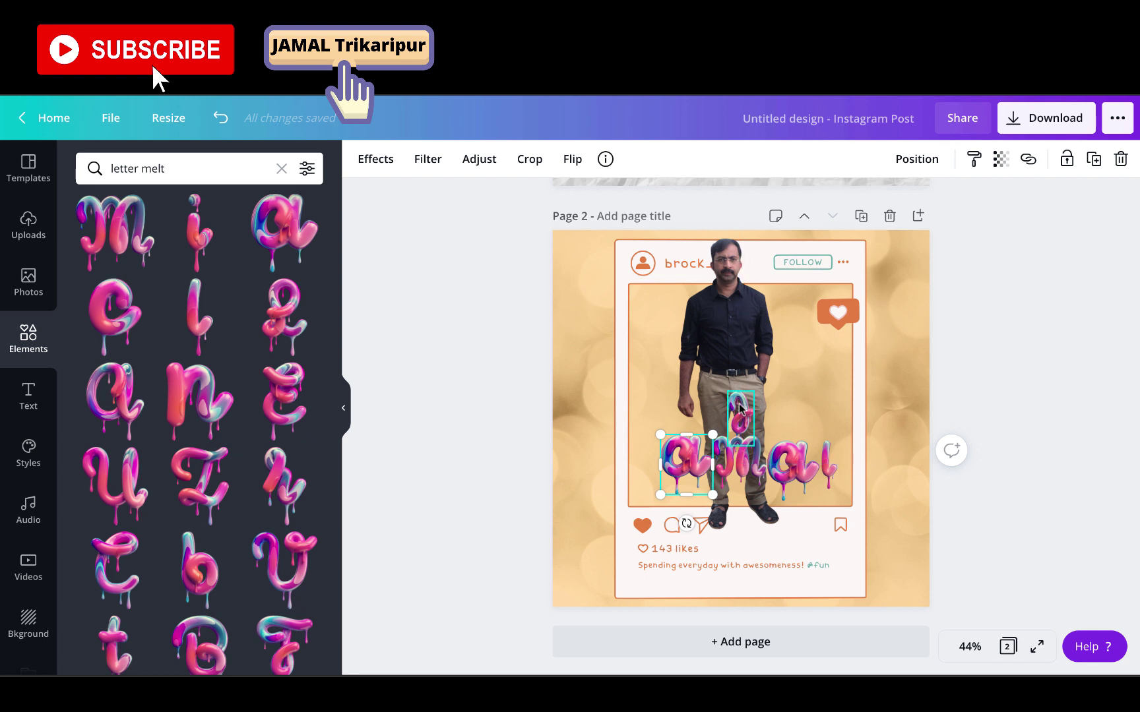
{"action": "left_click_drag", "start_coordinate": [740, 409], "coordinate": [640, 449]}
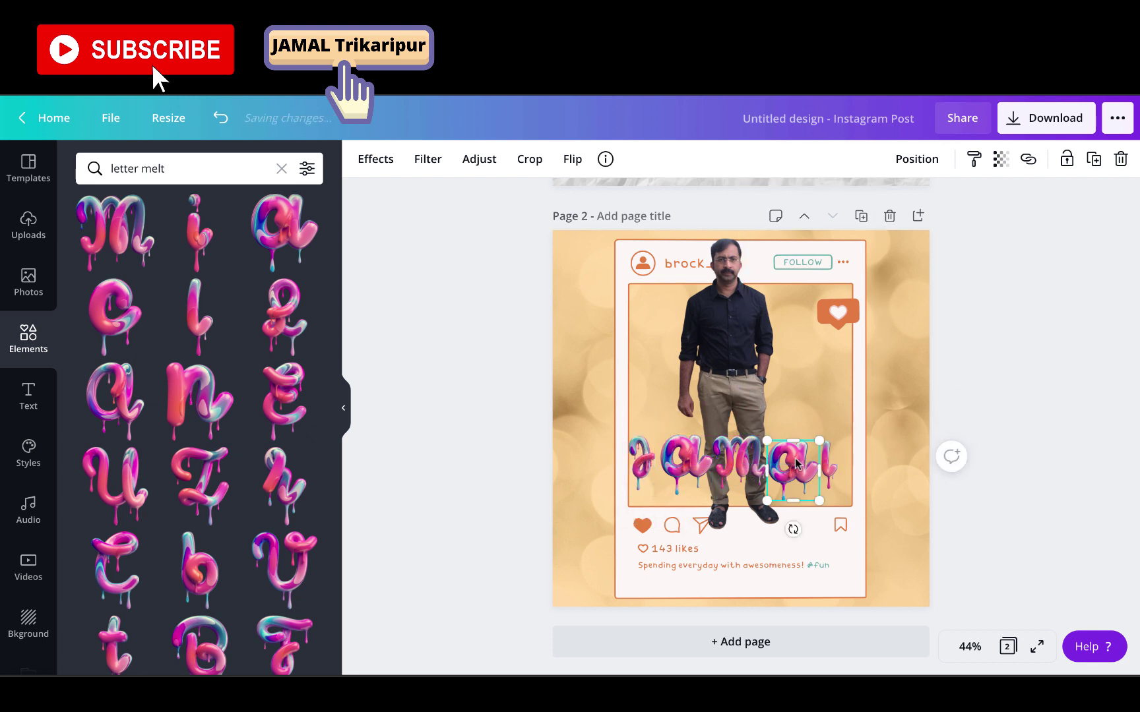
{"action": "left_click_drag", "start_coordinate": [796, 457], "coordinate": [798, 457]}
Enlarge the J and the final l and align them with the word
{"action": "left_click", "coordinate": [645, 452]}
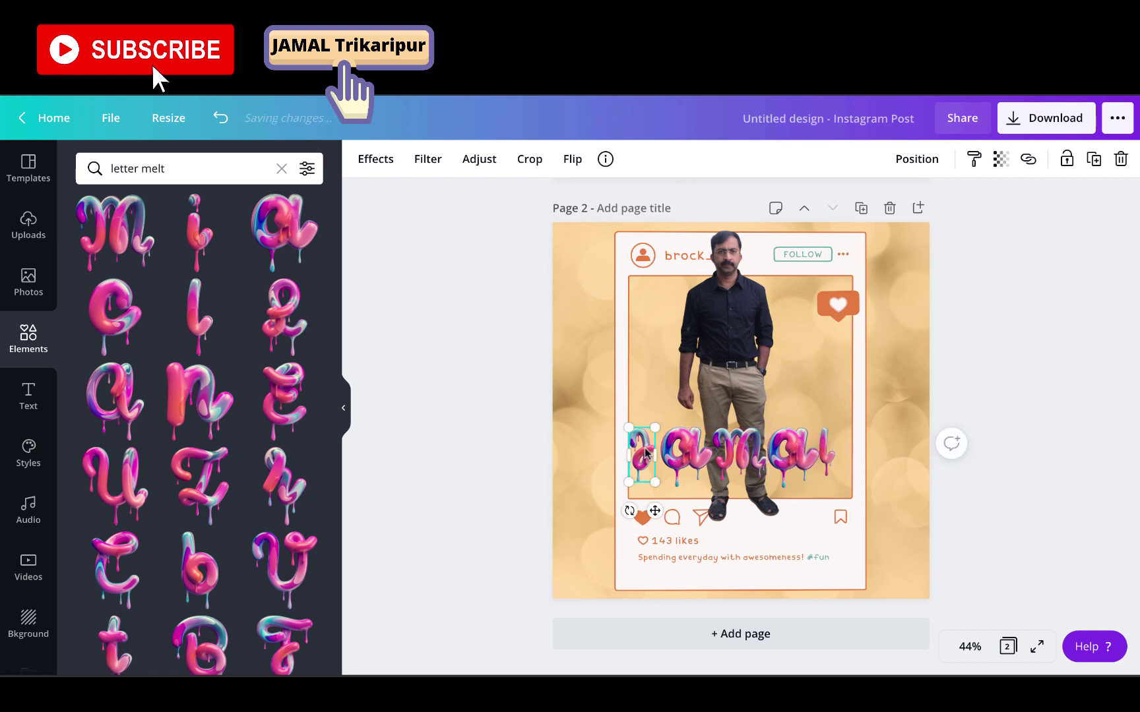
{"action": "left_click_drag", "start_coordinate": [655, 425], "coordinate": [691, 353]}
{"action": "left_click_drag", "start_coordinate": [654, 410], "coordinate": [627, 433]}
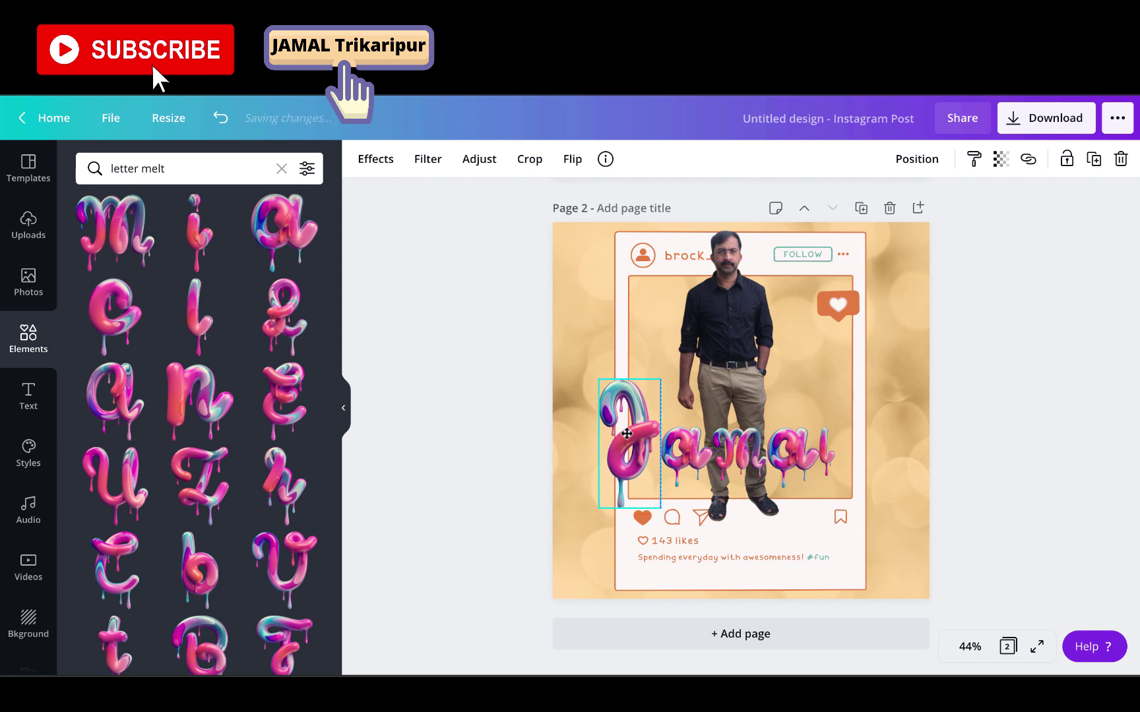
{"action": "left_click", "coordinate": [826, 452]}
{"action": "left_click_drag", "start_coordinate": [839, 421], "coordinate": [861, 374]}
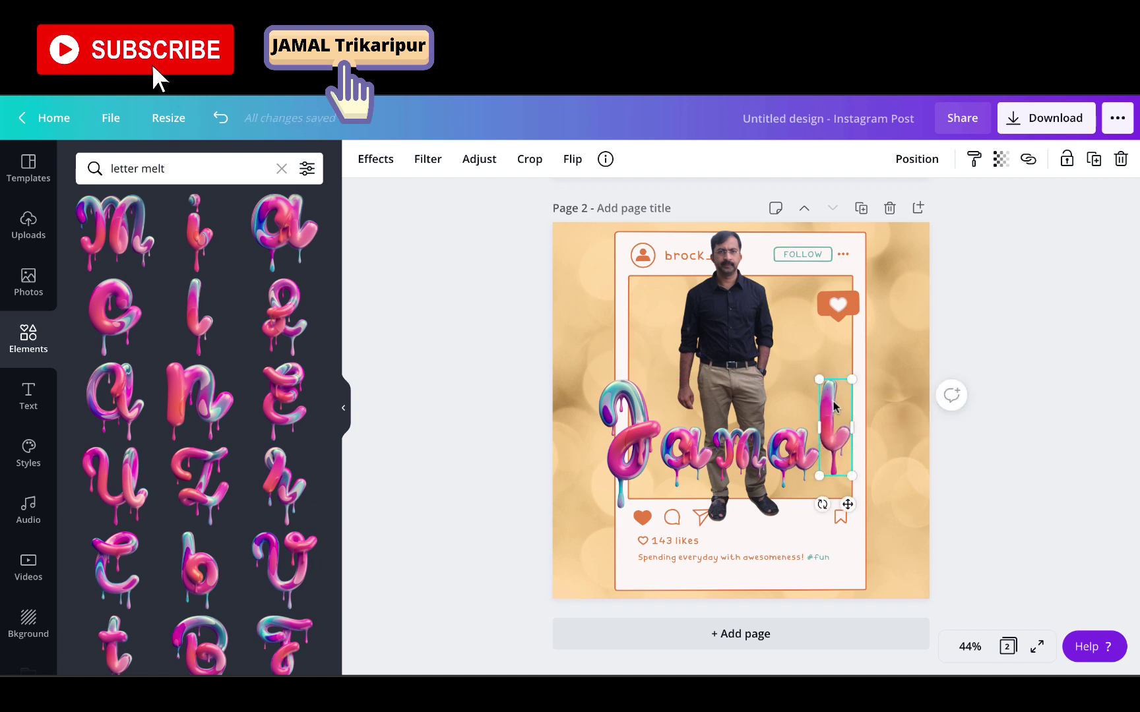
{"action": "left_click_drag", "start_coordinate": [833, 417], "coordinate": [834, 417]}
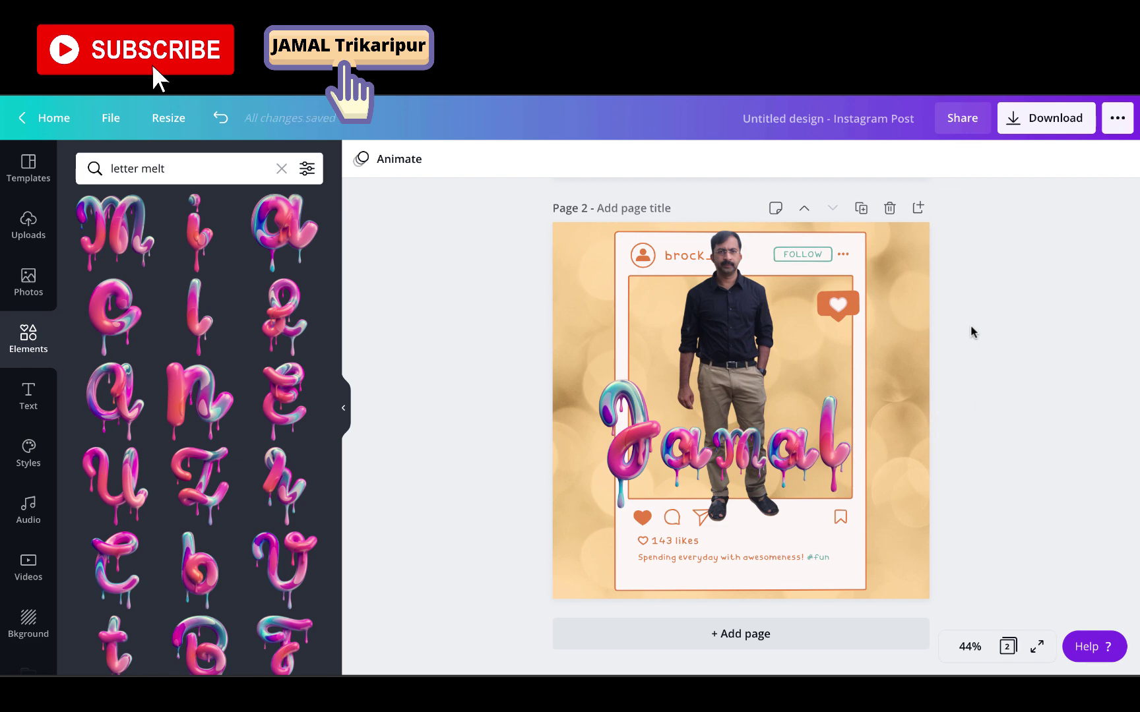
Change page 2's background to the desert-and-sky landscape
{"action": "left_click", "coordinate": [29, 624]}
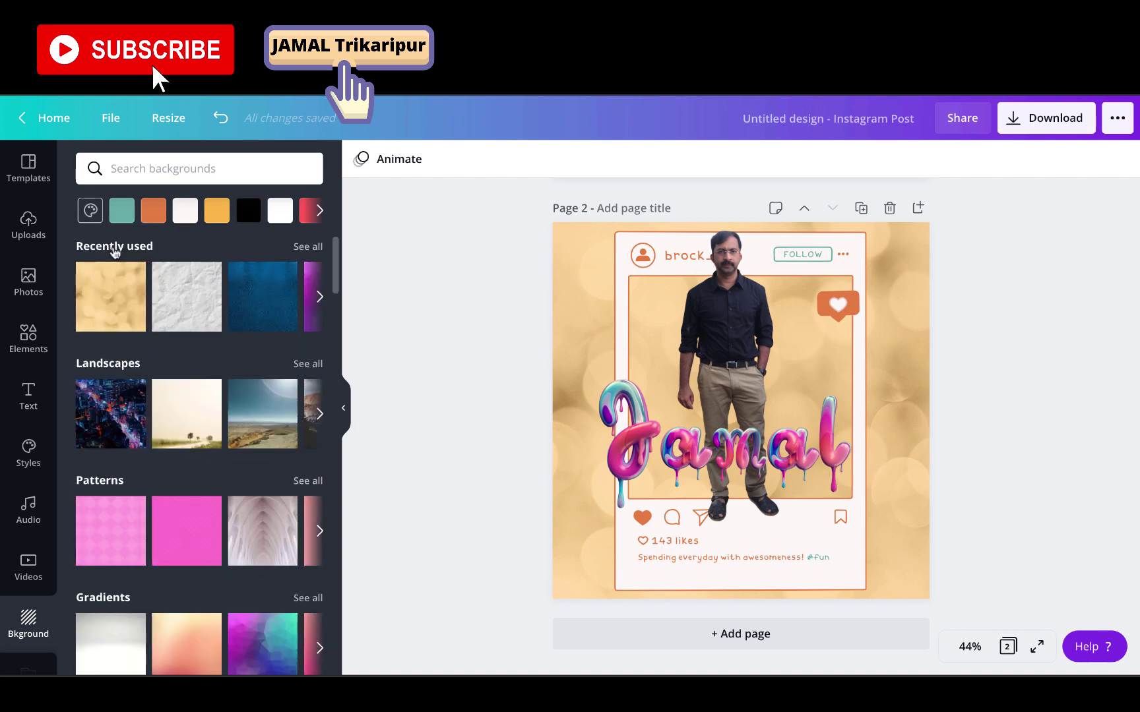
{"action": "left_click", "coordinate": [191, 413]}
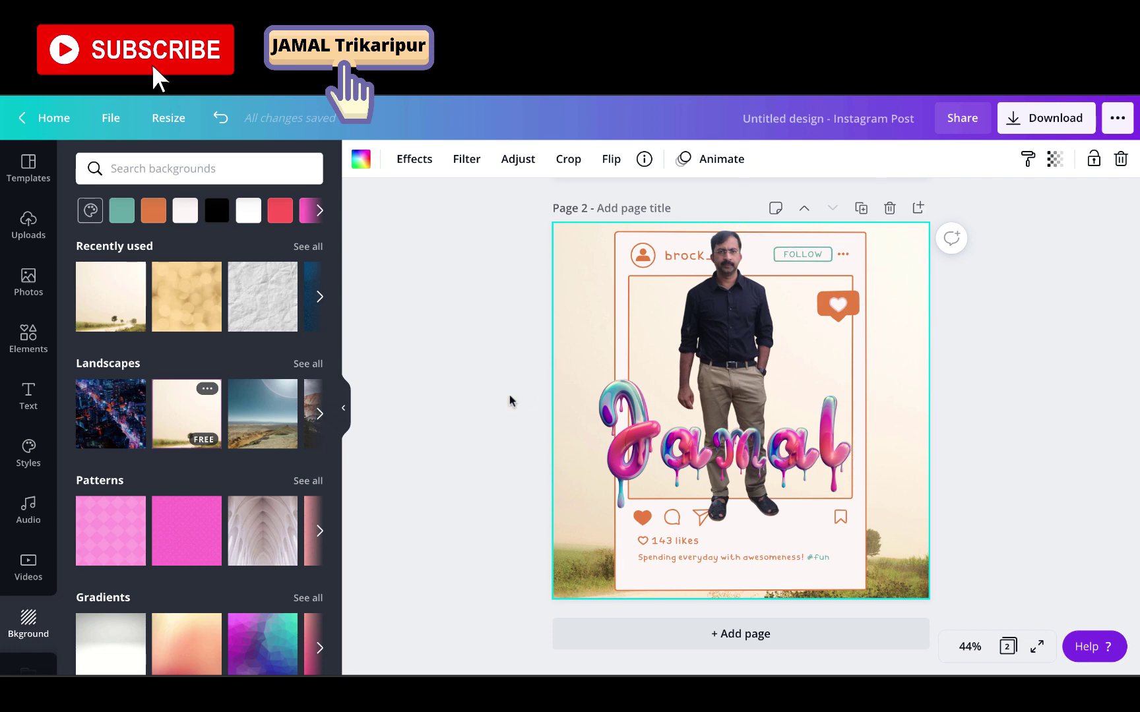
{"action": "left_click", "coordinate": [250, 440]}
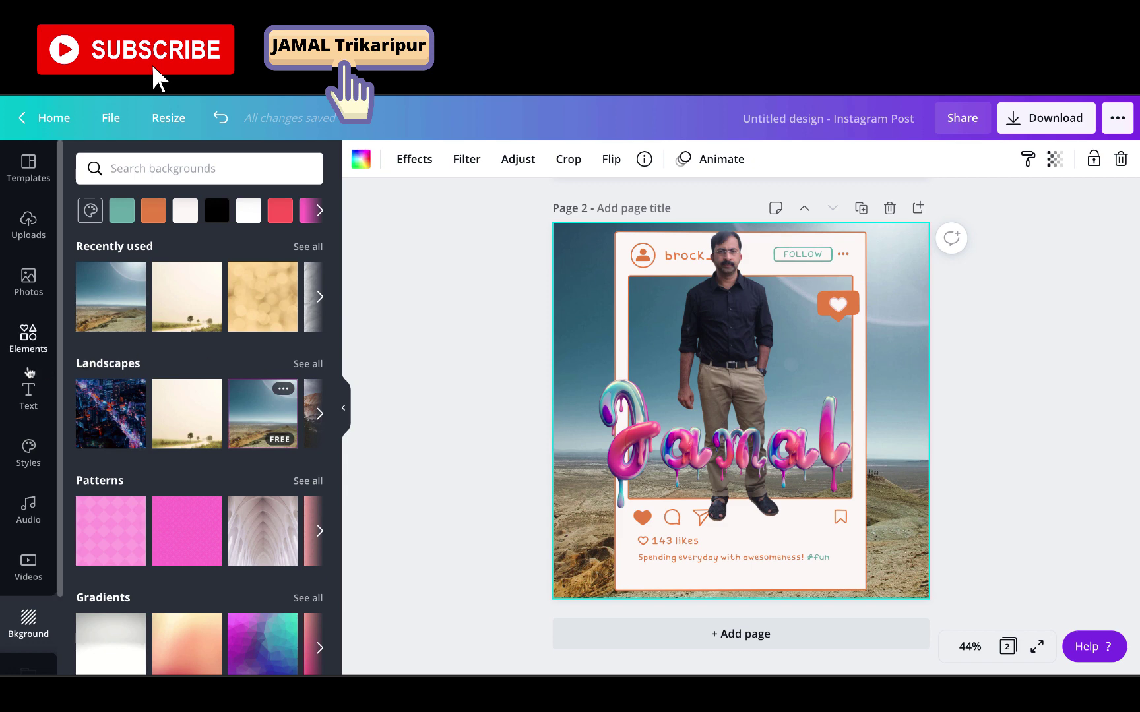
Search the elements for 'instagram frame'
{"action": "left_click", "coordinate": [22, 343]}
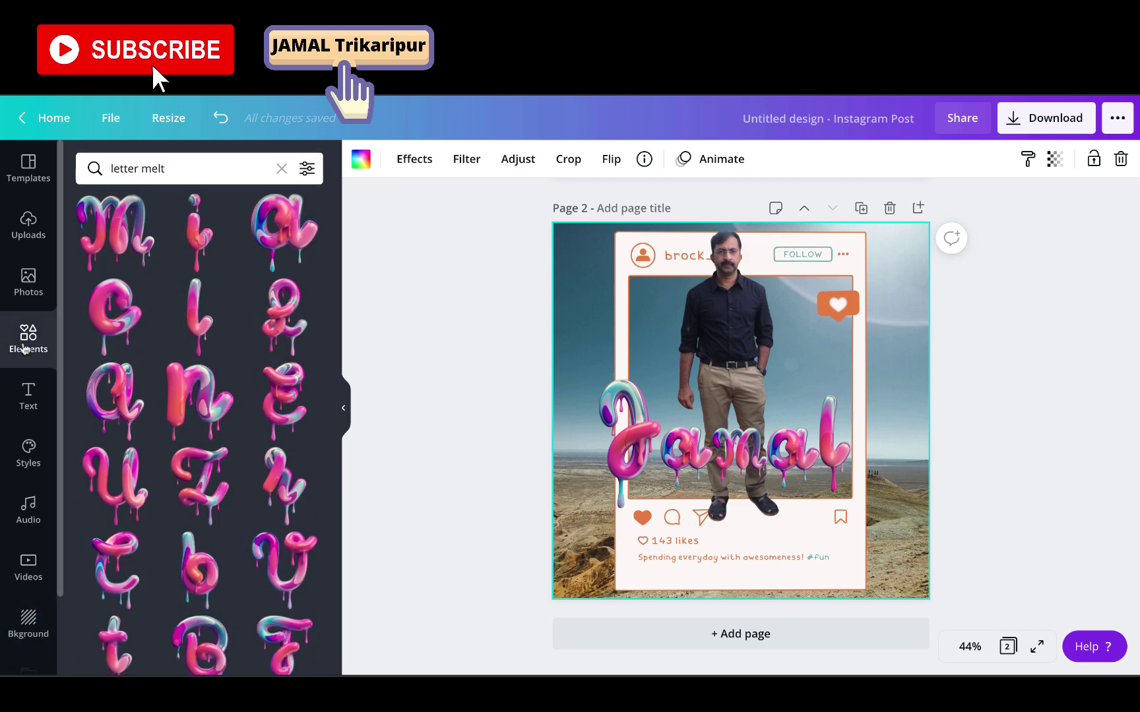
{"action": "left_click", "coordinate": [172, 170]}
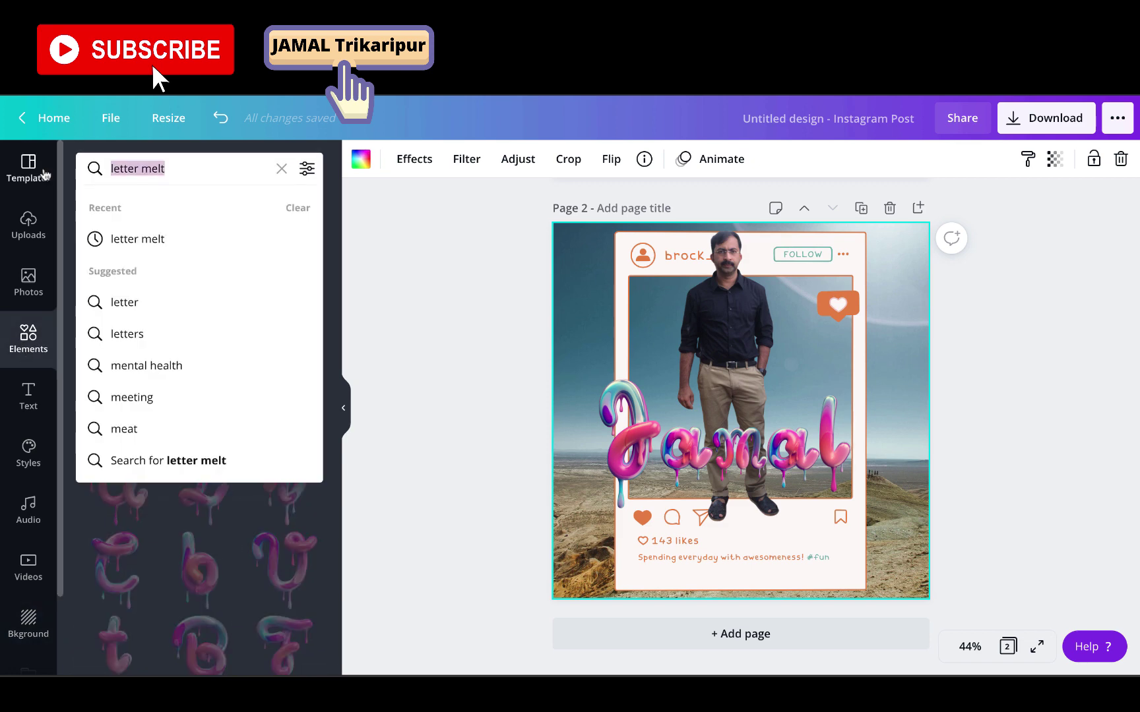
{"action": "type", "text": "i"}
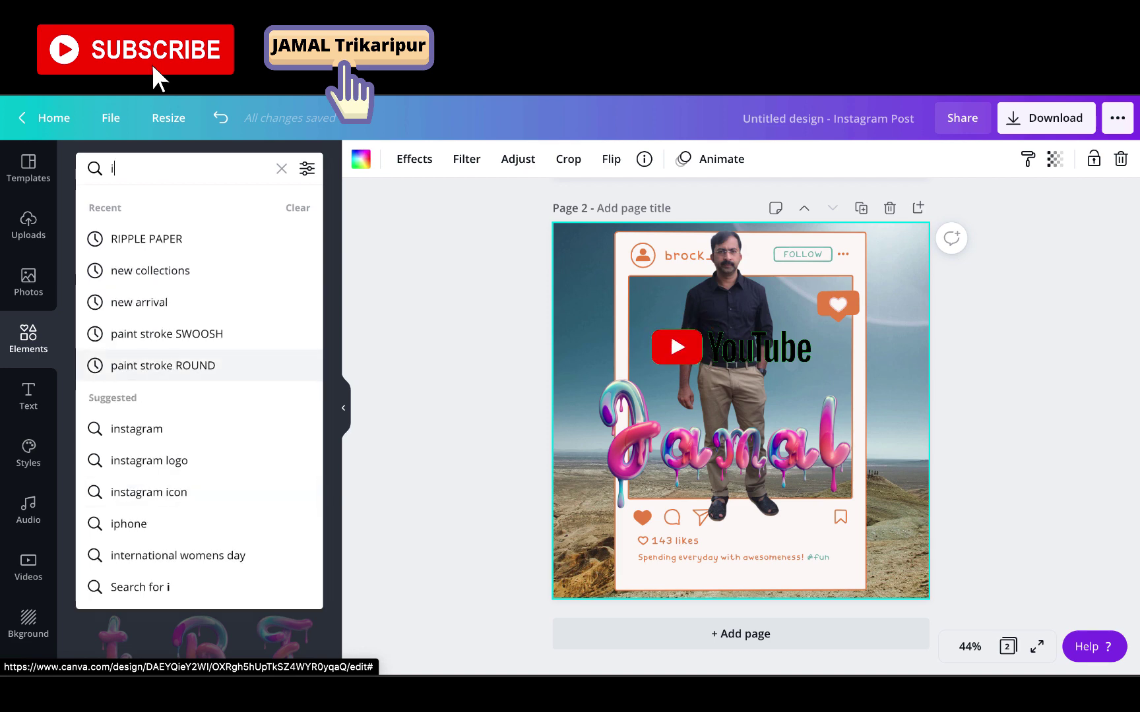
{"action": "type", "text": "s"}
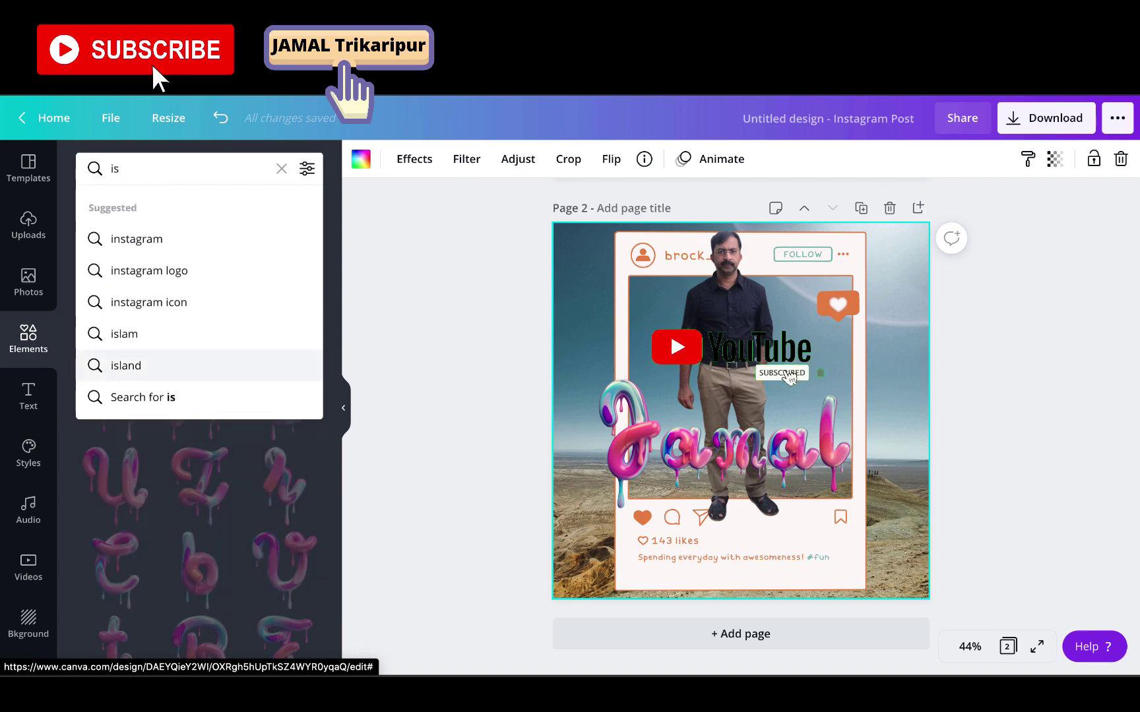
{"action": "key", "text": "BackSpace"}
{"action": "type", "text": "nstagram frame"}
{"action": "key", "text": "Return"}
{"action": "left_click", "coordinate": [969, 402]}
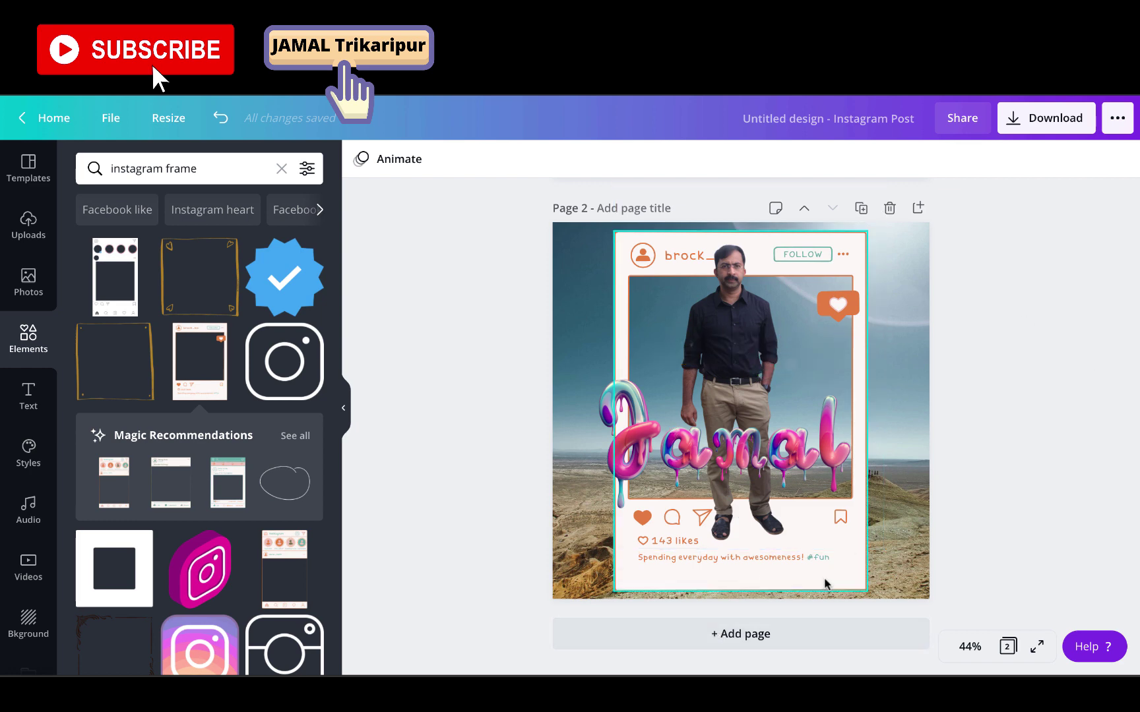
Add a third page and search elements for 'letter honey'
{"action": "left_click", "coordinate": [790, 634]}
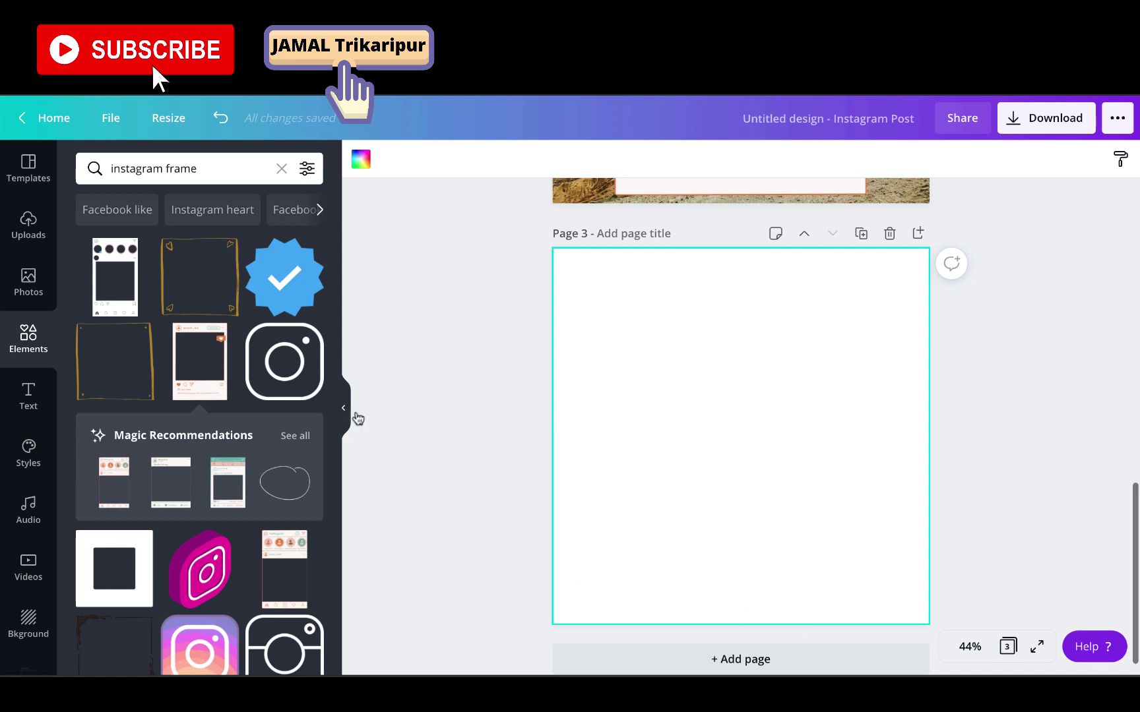
{"action": "left_click", "coordinate": [192, 161]}
{"action": "type", "text": "letter "}
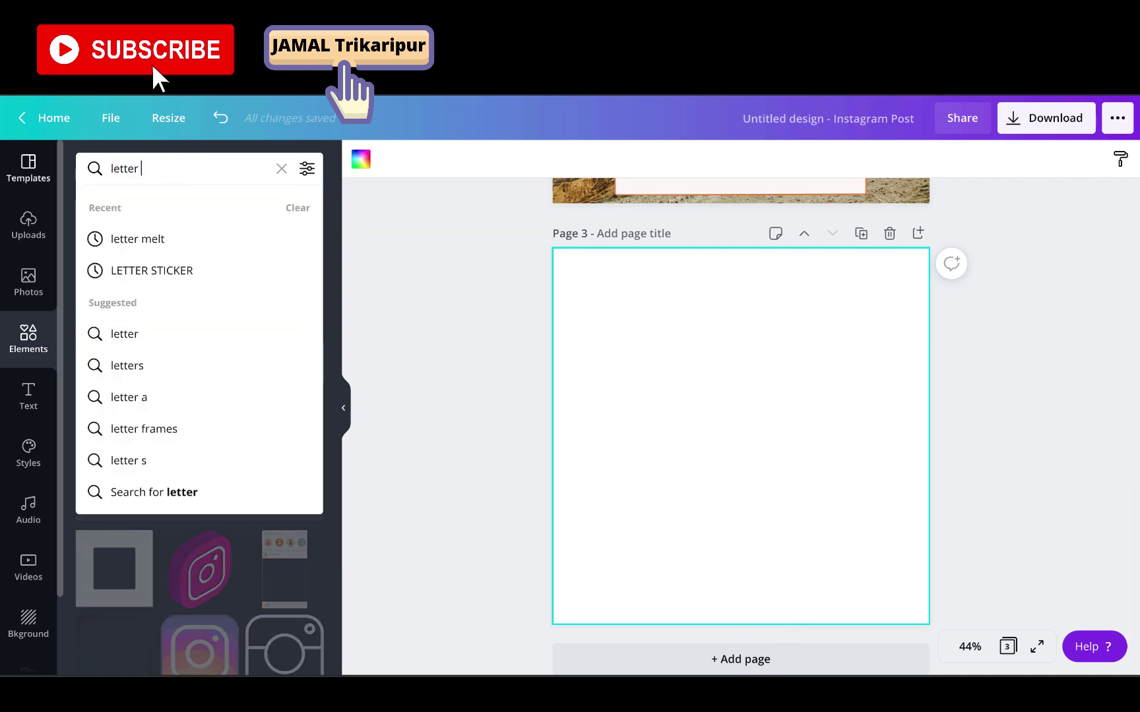
{"action": "type", "text": "hon"}
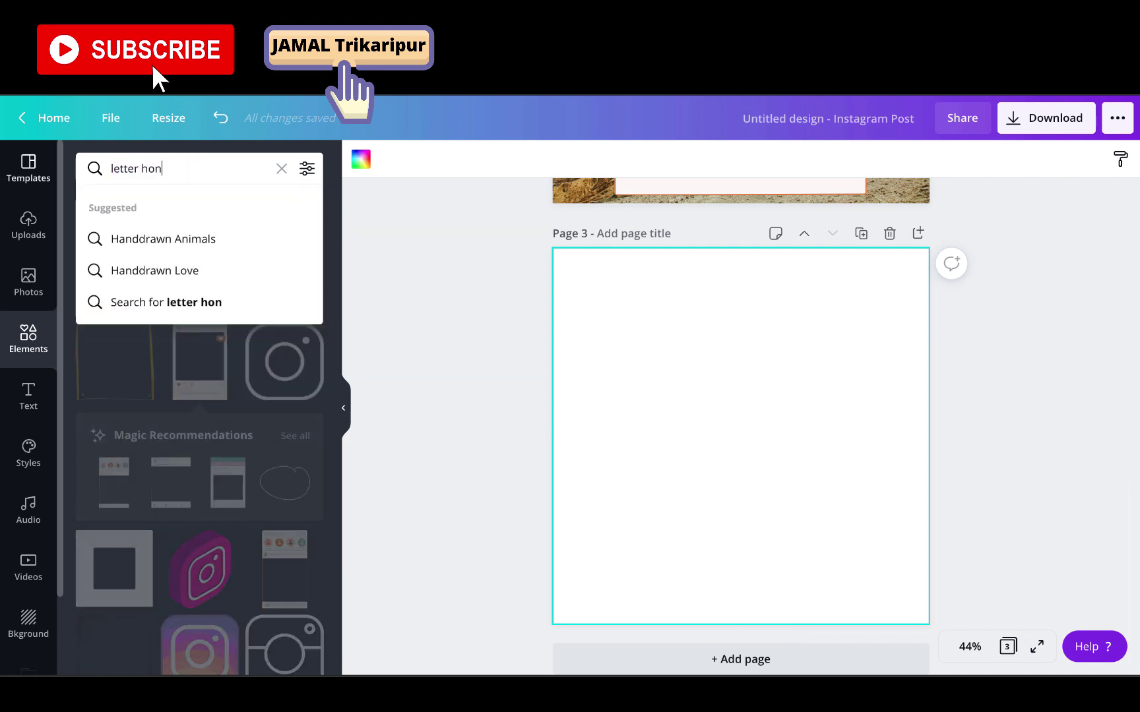
{"action": "type", "text": "eu"}
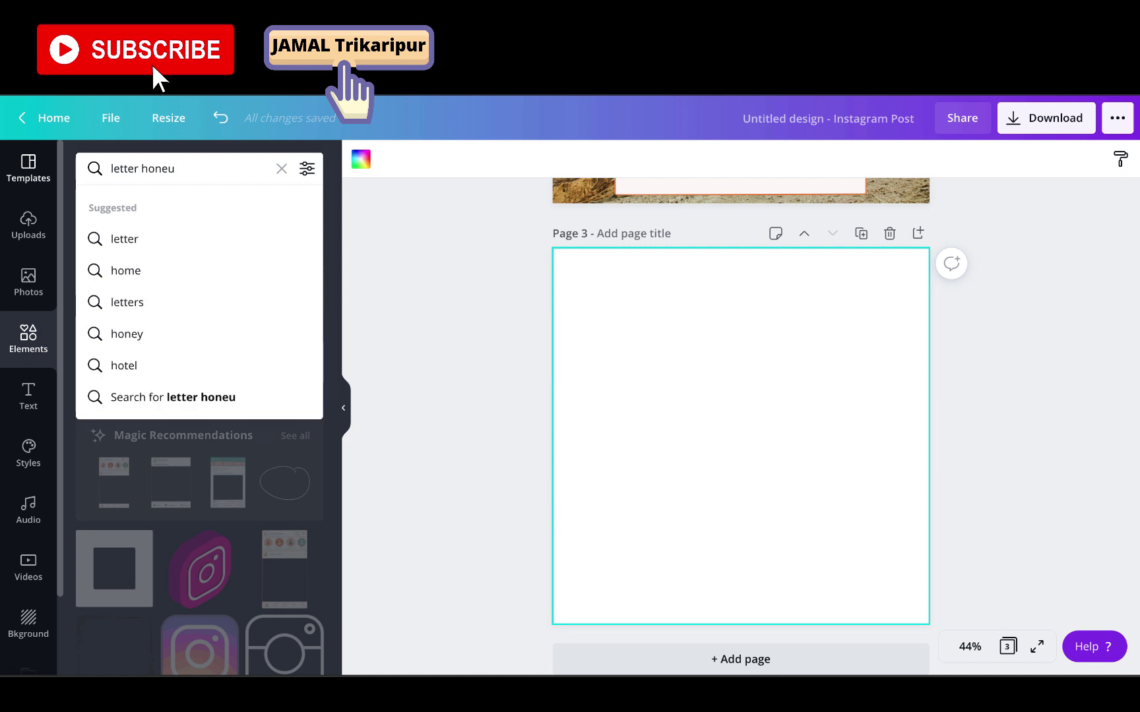
{"action": "key", "text": "BackSpace"}
{"action": "type", "text": "y"}
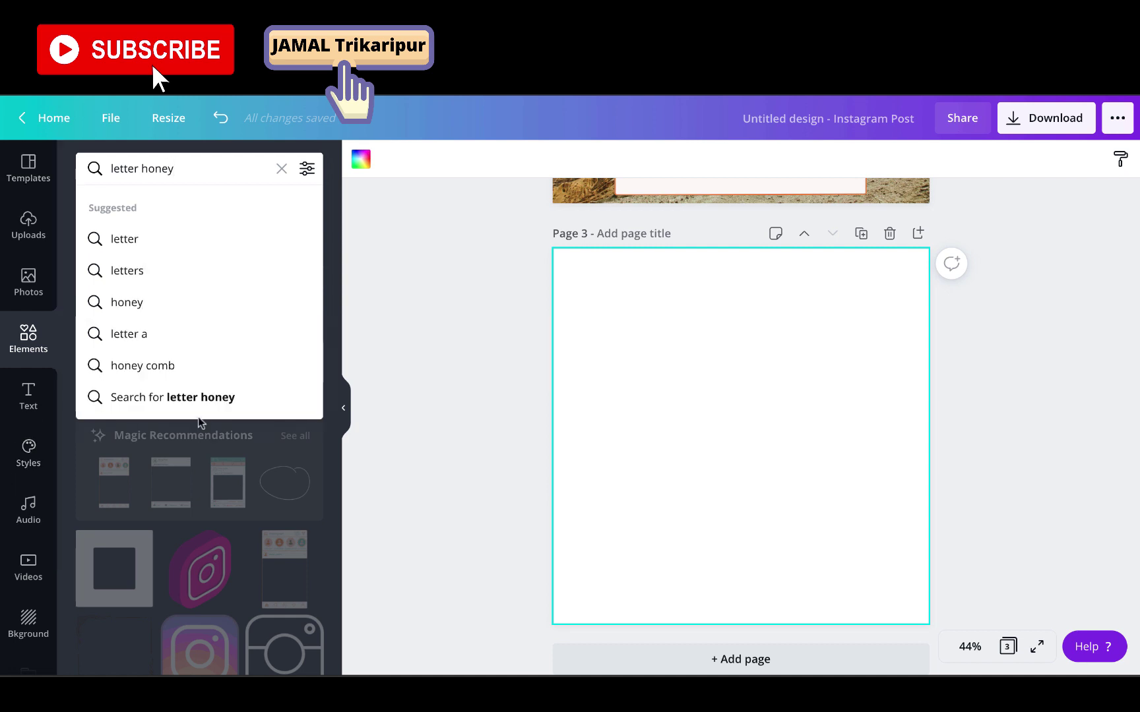
{"action": "left_click", "coordinate": [206, 400]}
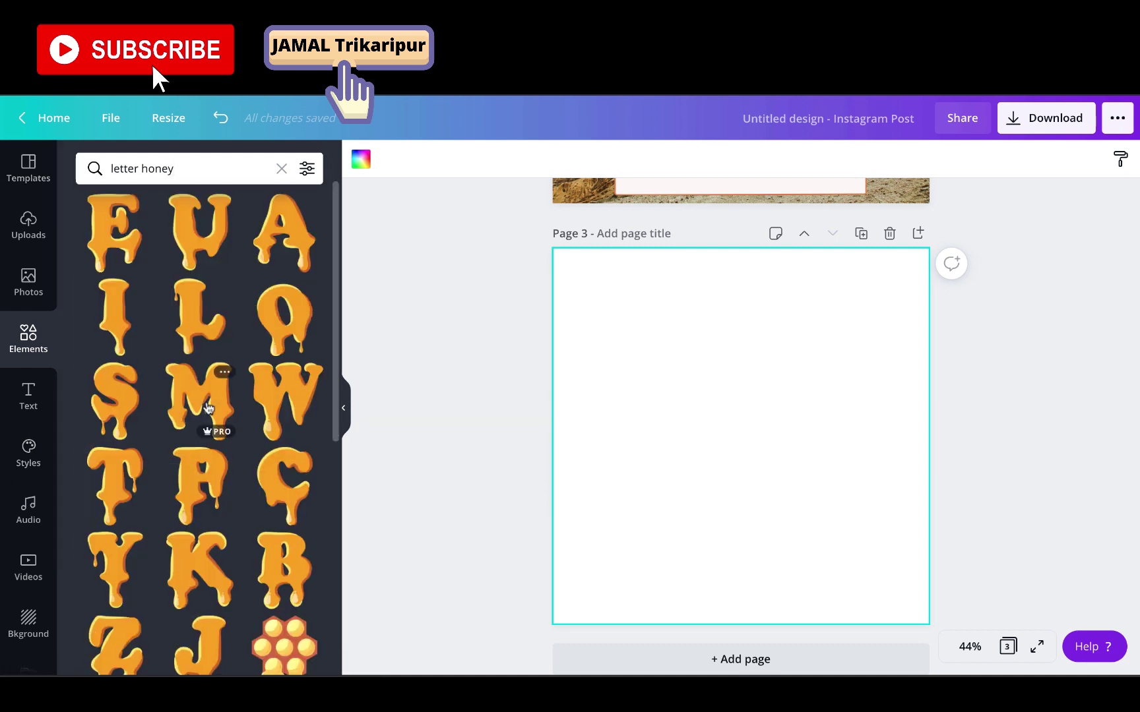
Add honey-drip letters J, A, M, A and L to page 3
{"action": "scroll", "coordinate": [206, 407], "scroll_direction": "down", "scroll_amount": 3}
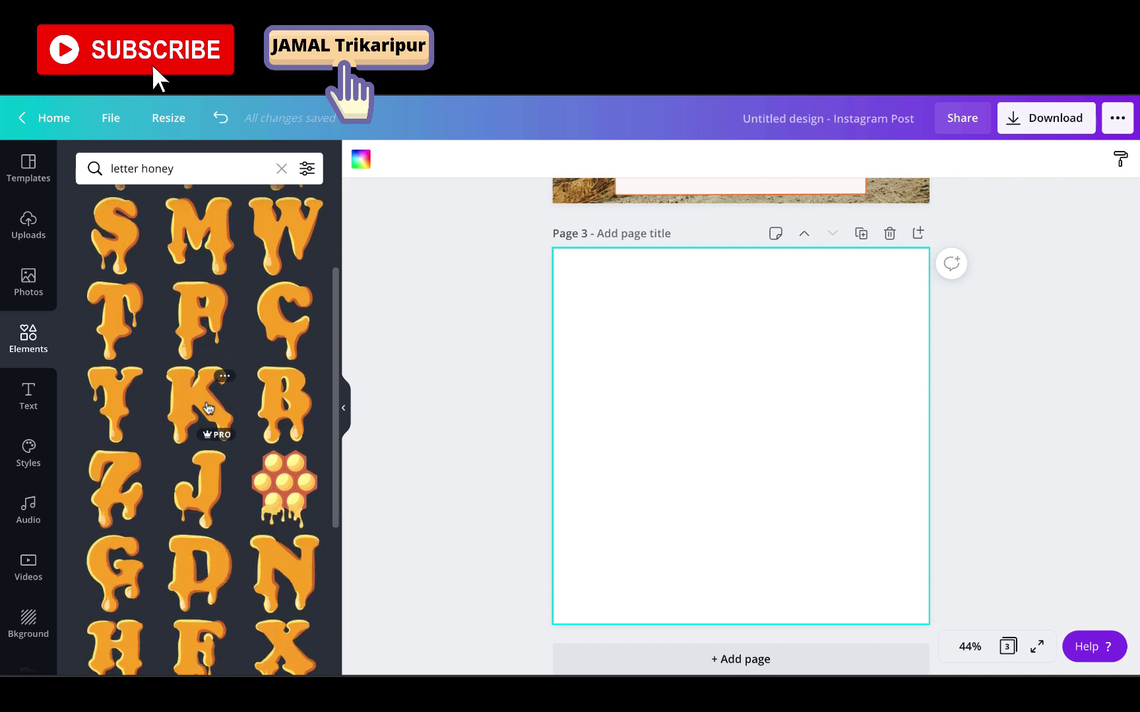
{"action": "left_click", "coordinate": [209, 480]}
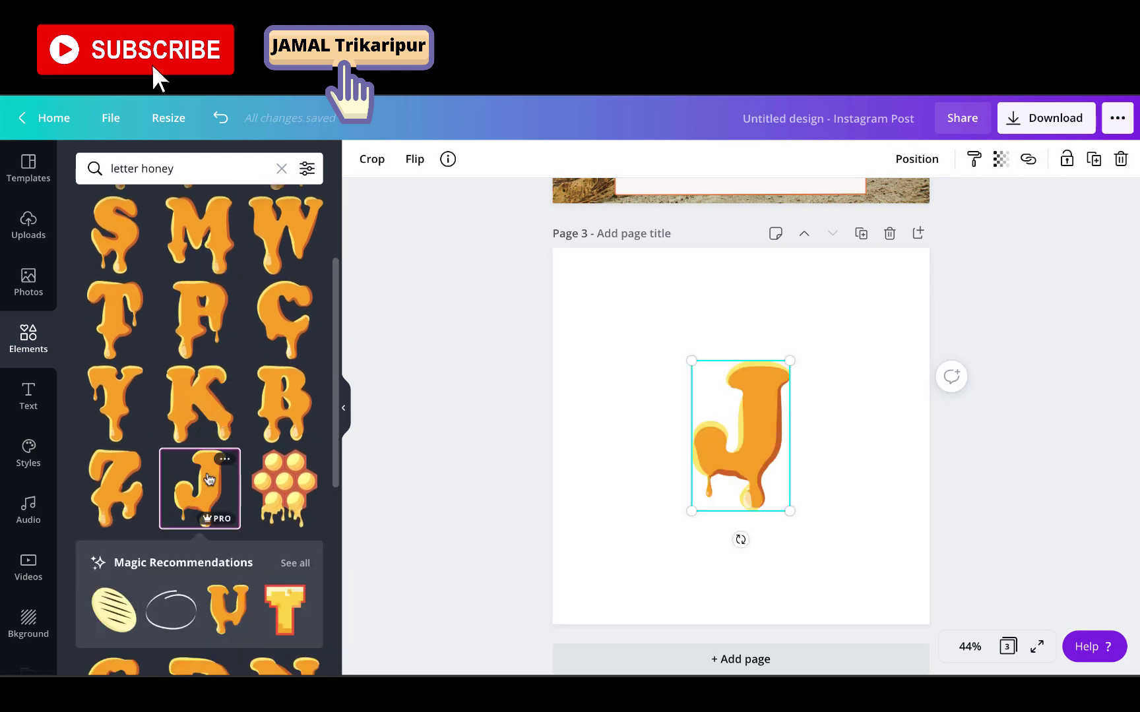
{"action": "scroll", "coordinate": [179, 396], "scroll_direction": "up", "scroll_amount": 3}
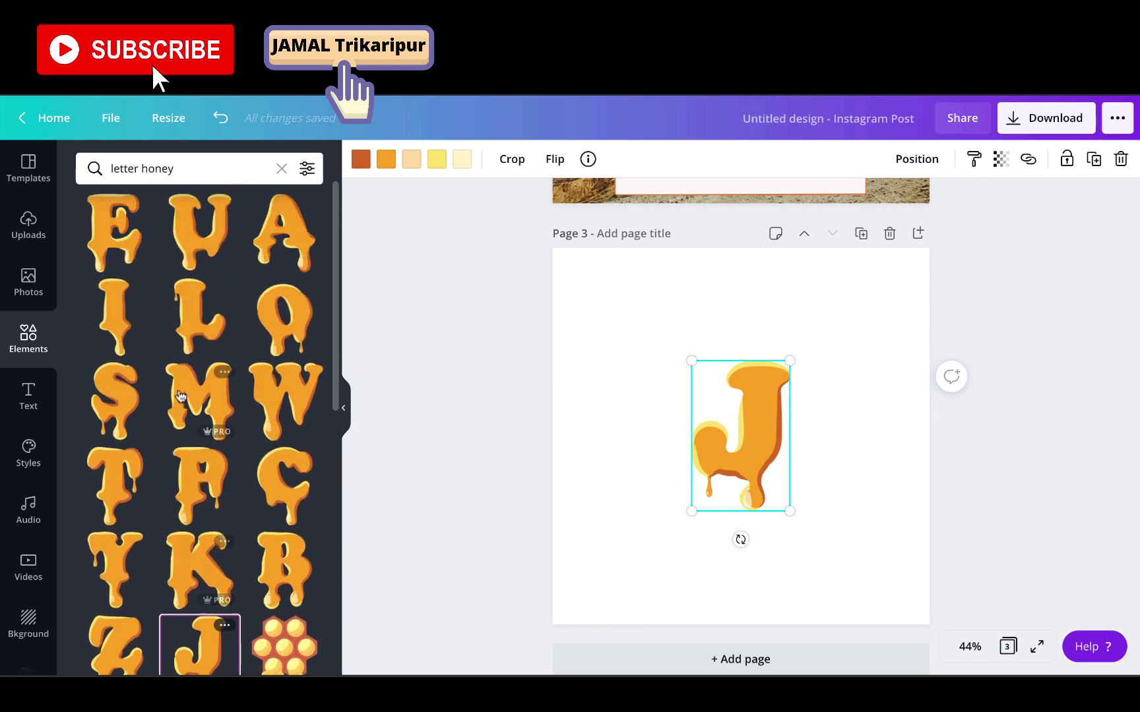
{"action": "left_click", "coordinate": [283, 250]}
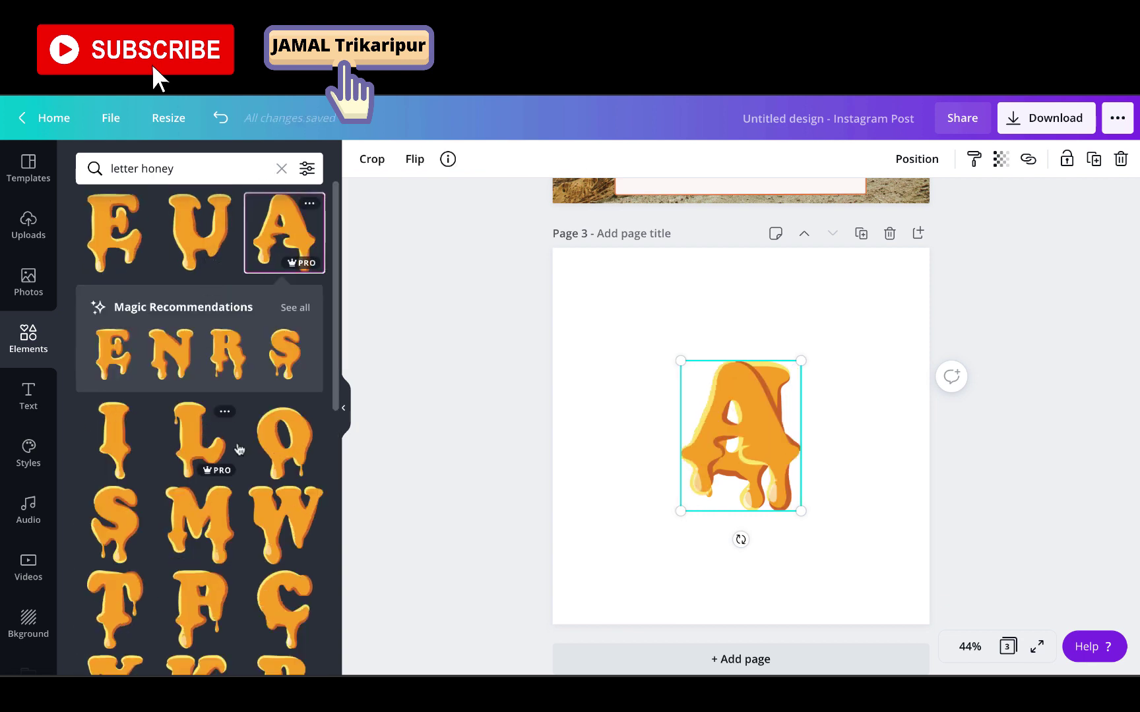
{"action": "left_click", "coordinate": [197, 531]}
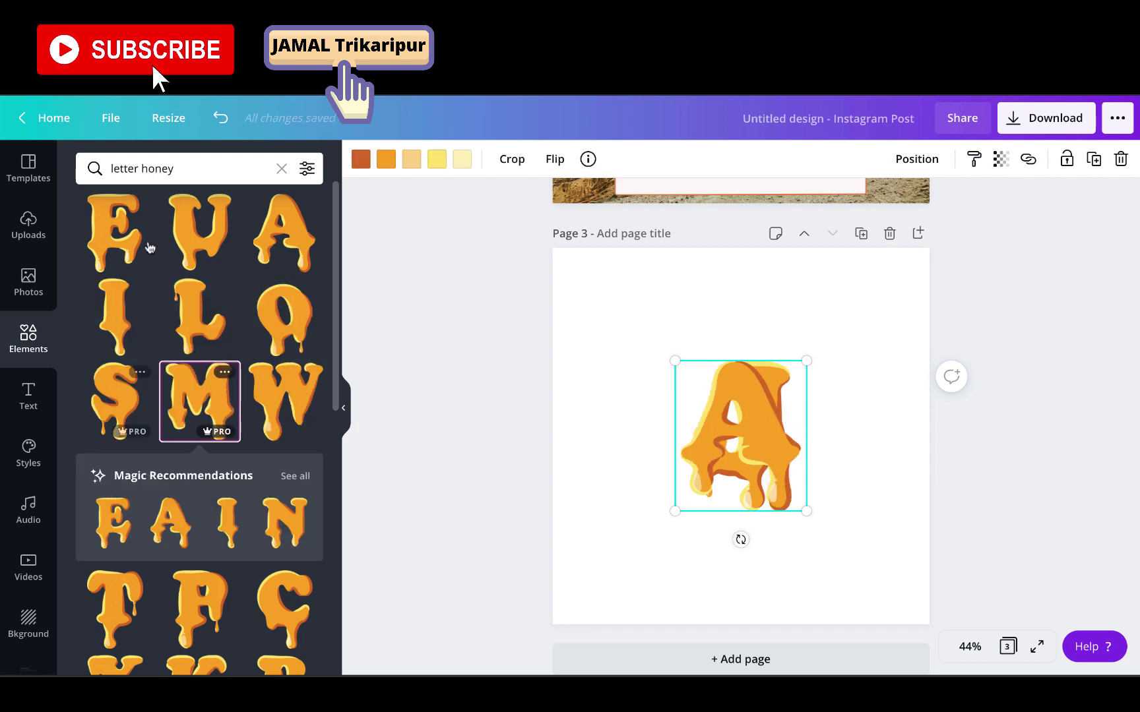
{"action": "left_click", "coordinate": [284, 231]}
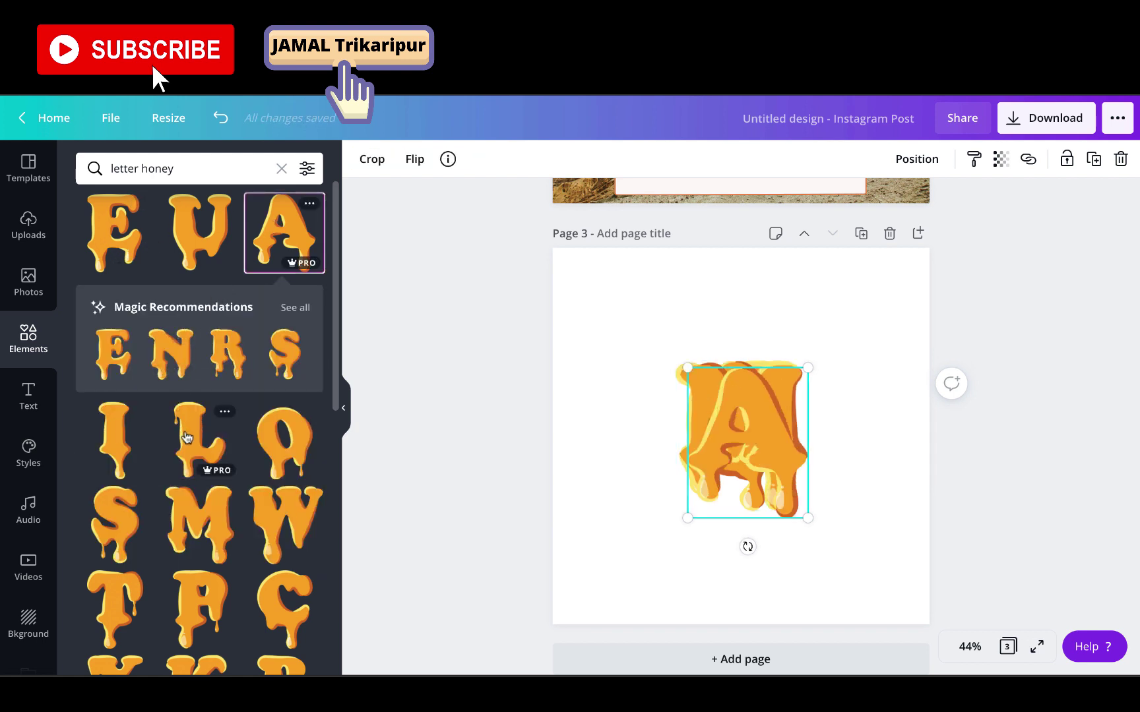
{"action": "left_click", "coordinate": [184, 438]}
Resize the stacked letters together, move them lower, and pull the L out
{"action": "left_click_drag", "start_coordinate": [652, 348], "coordinate": [839, 551]}
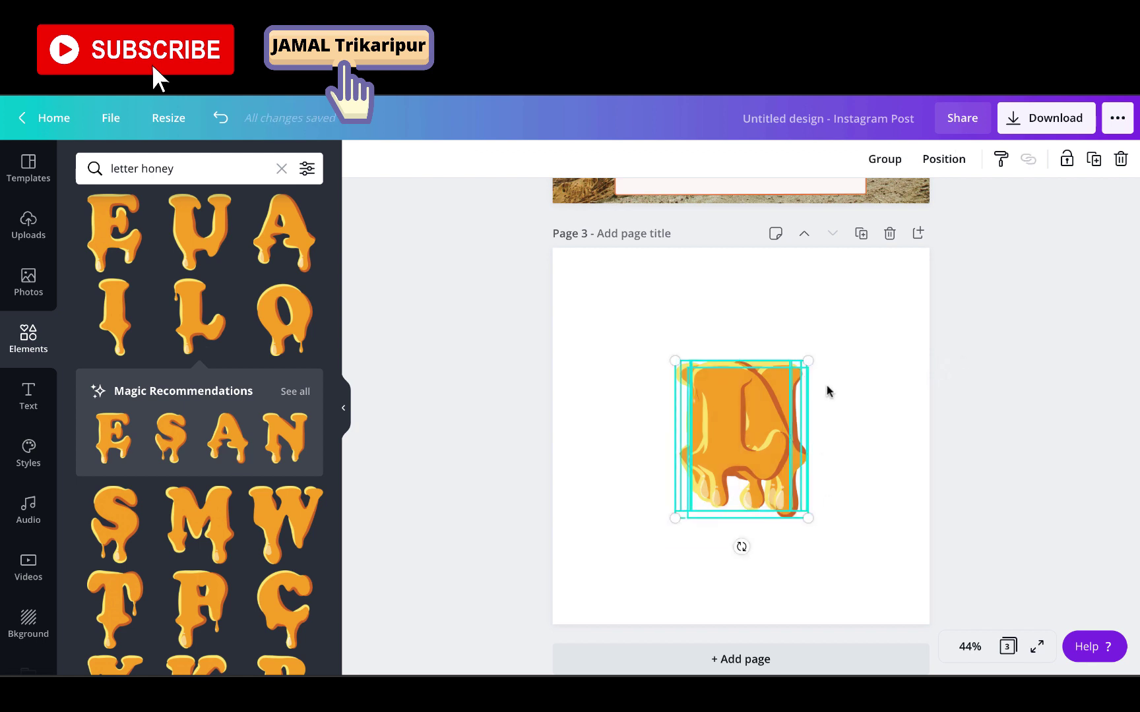
{"action": "left_click_drag", "start_coordinate": [807, 363], "coordinate": [751, 437]}
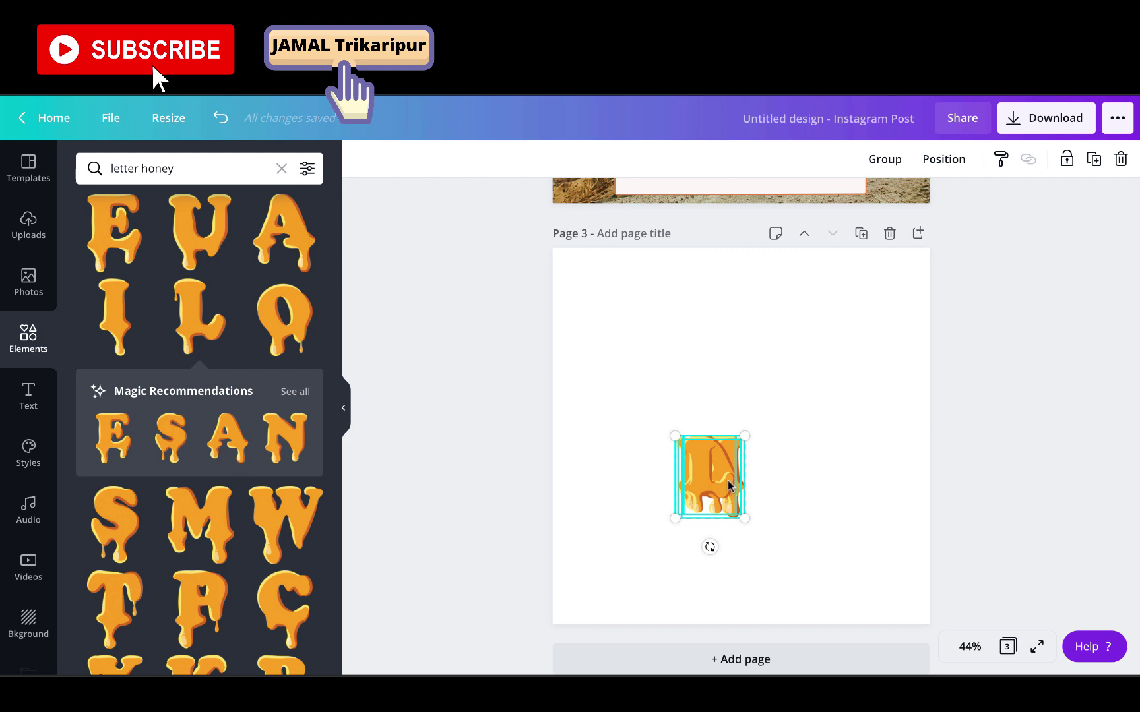
{"action": "left_click_drag", "start_coordinate": [729, 486], "coordinate": [825, 501]}
{"action": "left_click", "coordinate": [789, 399]}
Drag the honey letters into order so they spell JAMAL
{"action": "left_click_drag", "start_coordinate": [689, 508], "coordinate": [612, 529]}
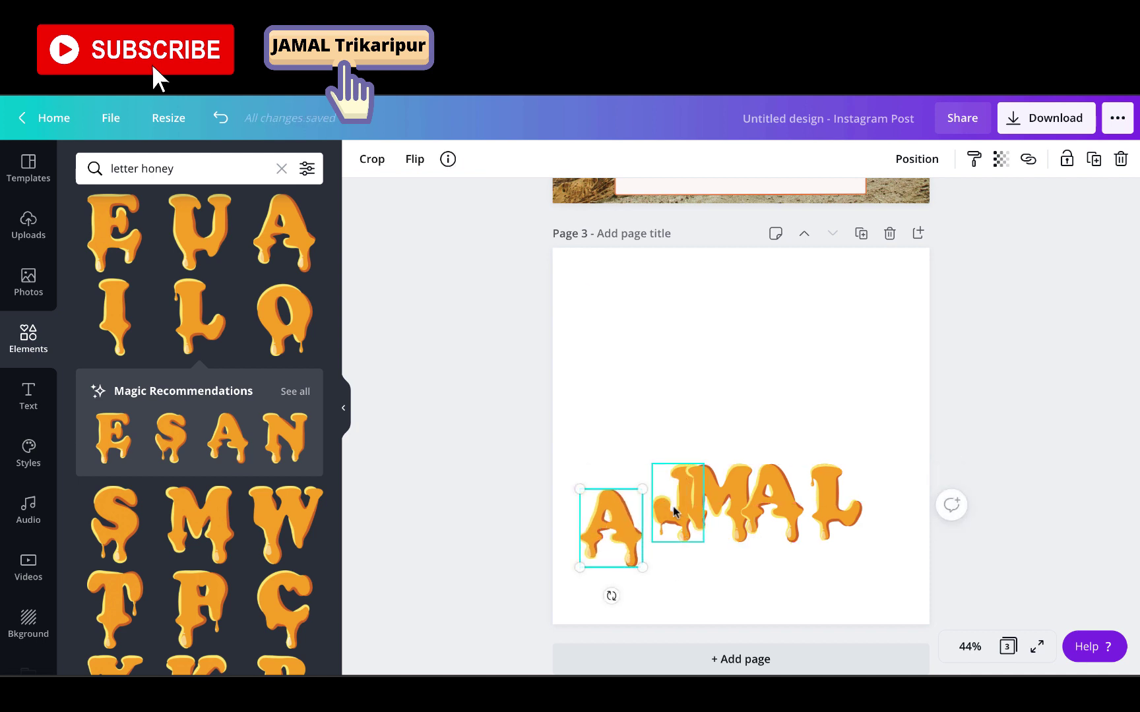
{"action": "left_click_drag", "start_coordinate": [674, 511], "coordinate": [564, 509]}
{"action": "left_click", "coordinate": [636, 514]}
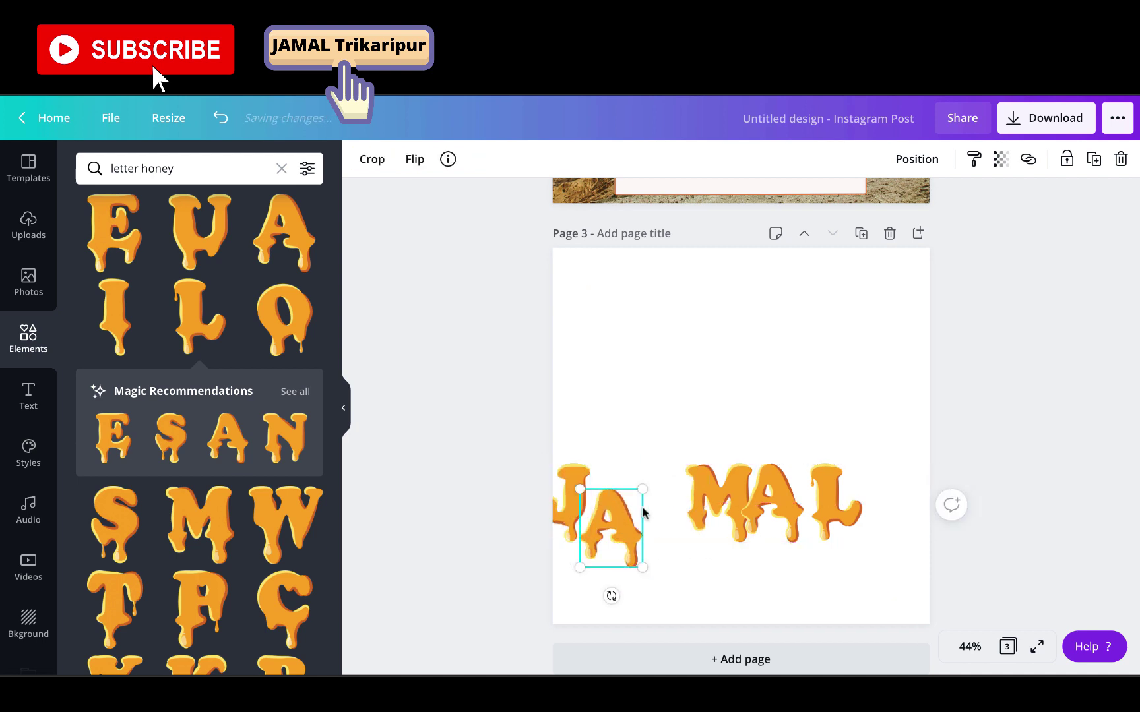
{"action": "left_click_drag", "start_coordinate": [643, 512], "coordinate": [686, 508]}
{"action": "left_click_drag", "start_coordinate": [569, 501], "coordinate": [611, 496]}
{"action": "mouse_move", "coordinate": [796, 508]}
{"action": "left_mouse_down"}
{"action": "mouse_move", "coordinate": [807, 502]}
{"action": "mouse_move", "coordinate": [796, 508]}
{"action": "left_mouse_up"}
{"action": "left_click_drag", "start_coordinate": [561, 458], "coordinate": [924, 572]}
Tidy up the JAMAL letters so they are evenly spaced
{"action": "left_click", "coordinate": [941, 159]}
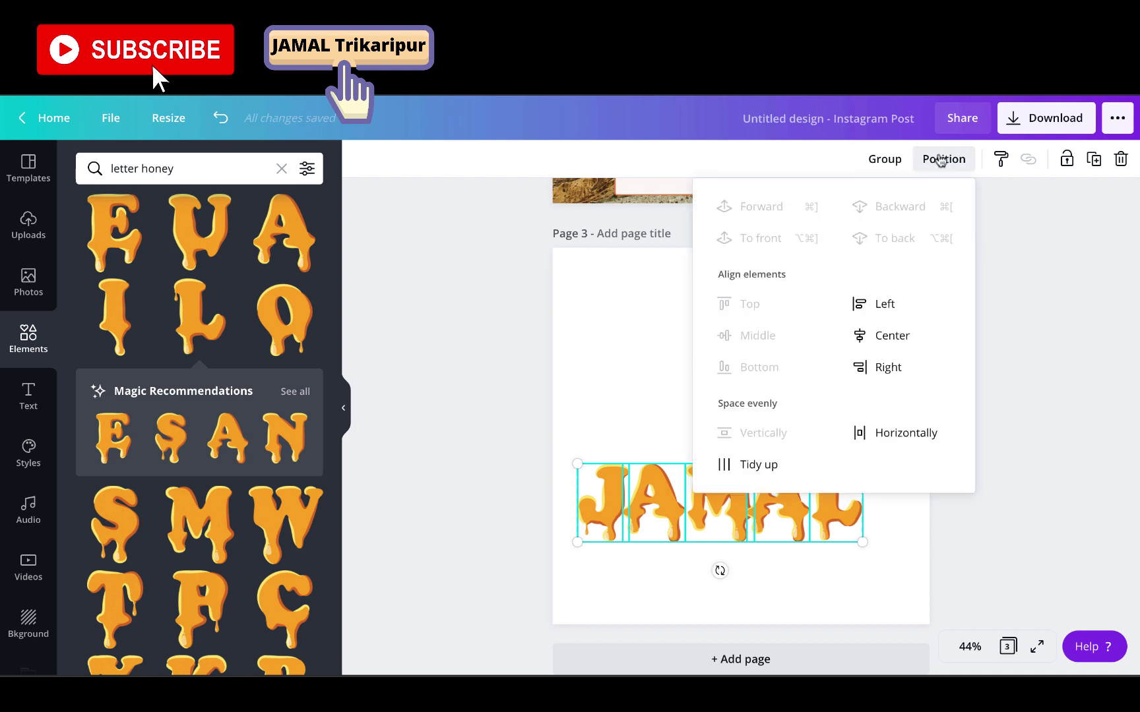
{"action": "left_click", "coordinate": [754, 465]}
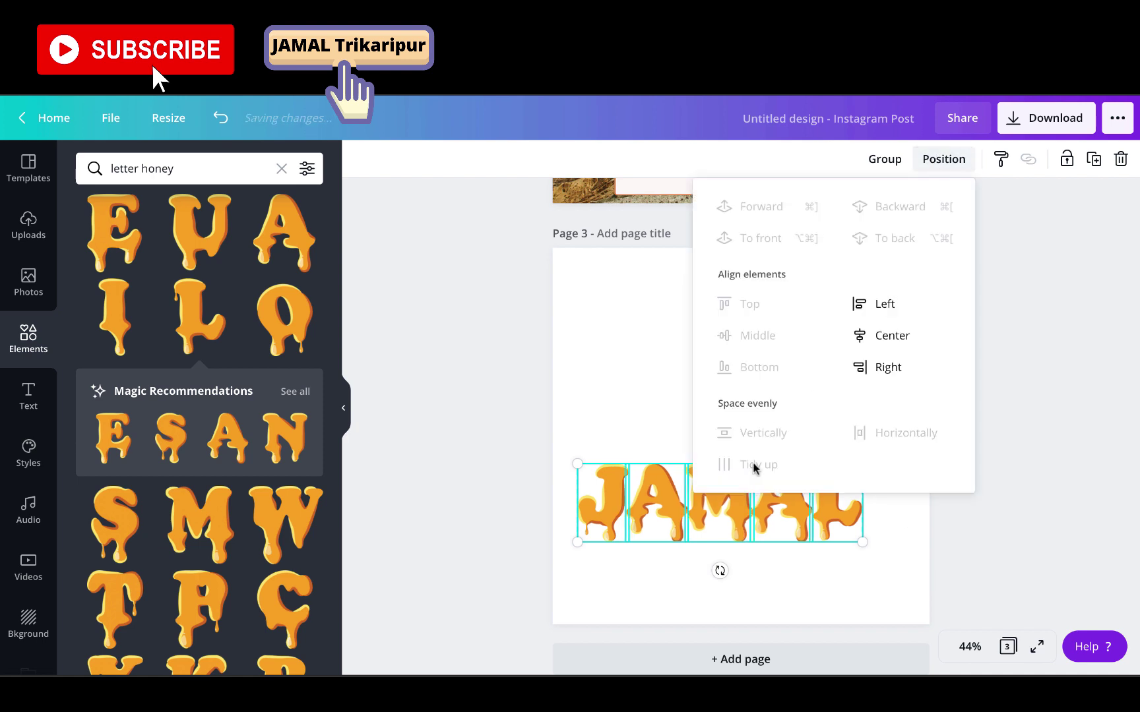
{"action": "left_click", "coordinate": [975, 521]}
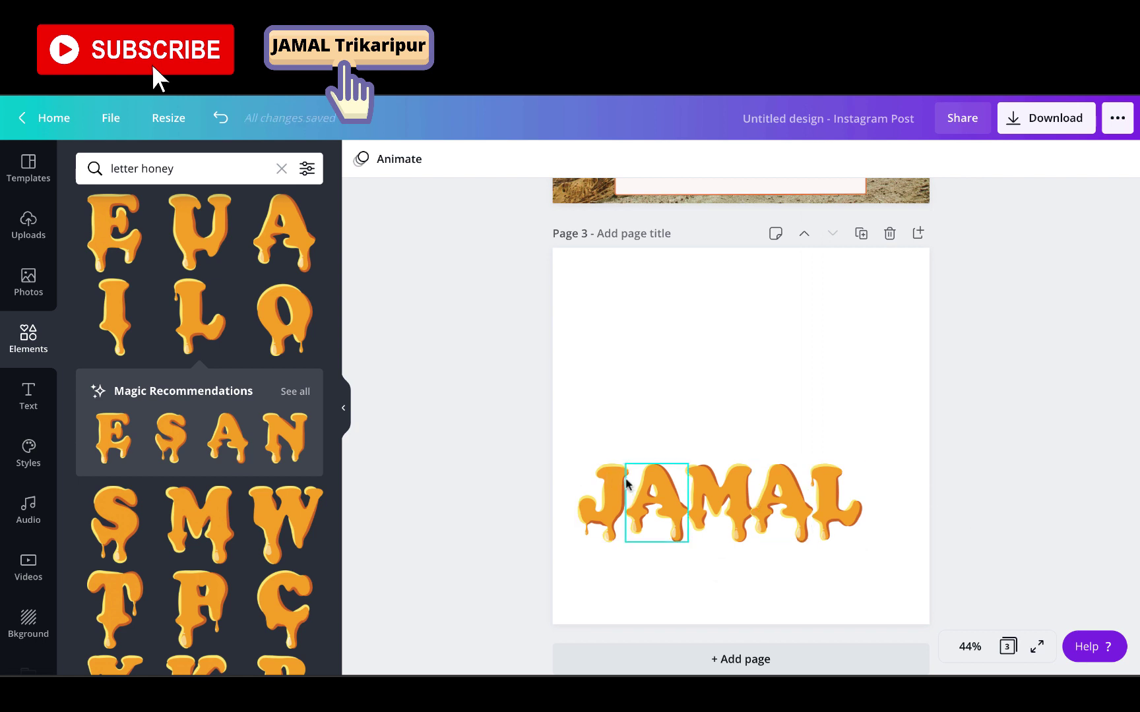
Stretch the JAMAL group to about 1,046 × 289 px across the page width
{"action": "left_click_drag", "start_coordinate": [576, 445], "coordinate": [866, 563]}
{"action": "left_click_drag", "start_coordinate": [701, 505], "coordinate": [728, 506]}
{"action": "left_click_drag", "start_coordinate": [890, 468], "coordinate": [908, 458]}
{"action": "left_click_drag", "start_coordinate": [610, 463], "coordinate": [559, 462]}
{"action": "left_click_drag", "start_coordinate": [911, 452], "coordinate": [929, 448]}
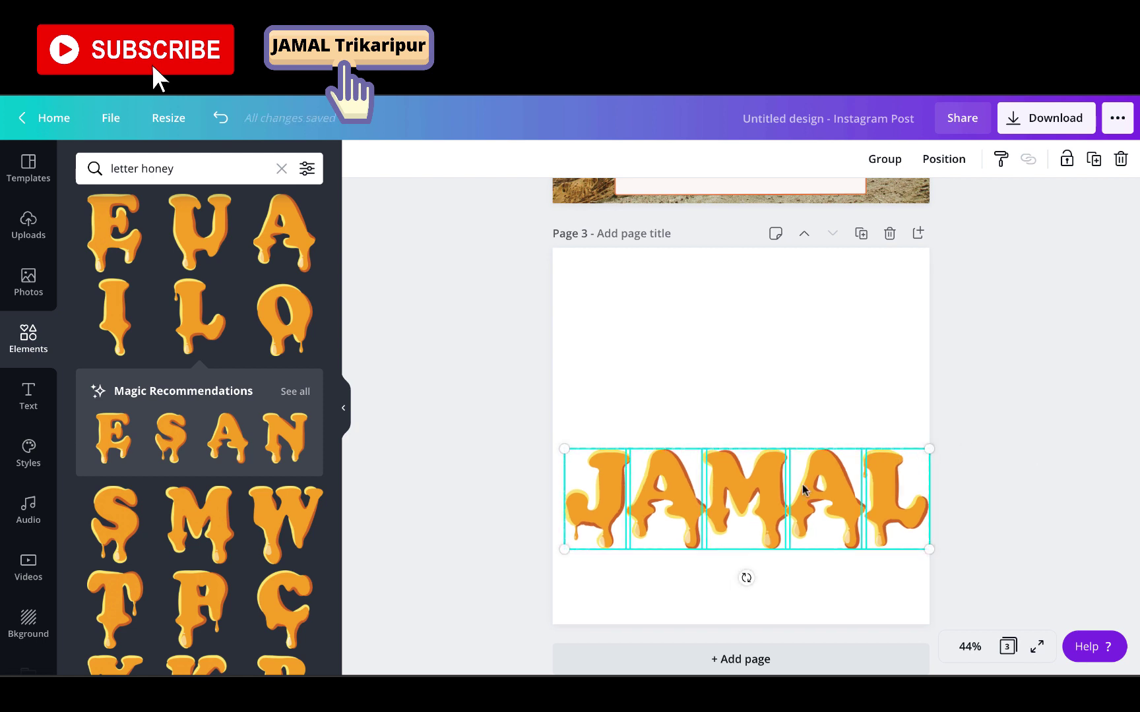
{"action": "left_click", "coordinate": [768, 386]}
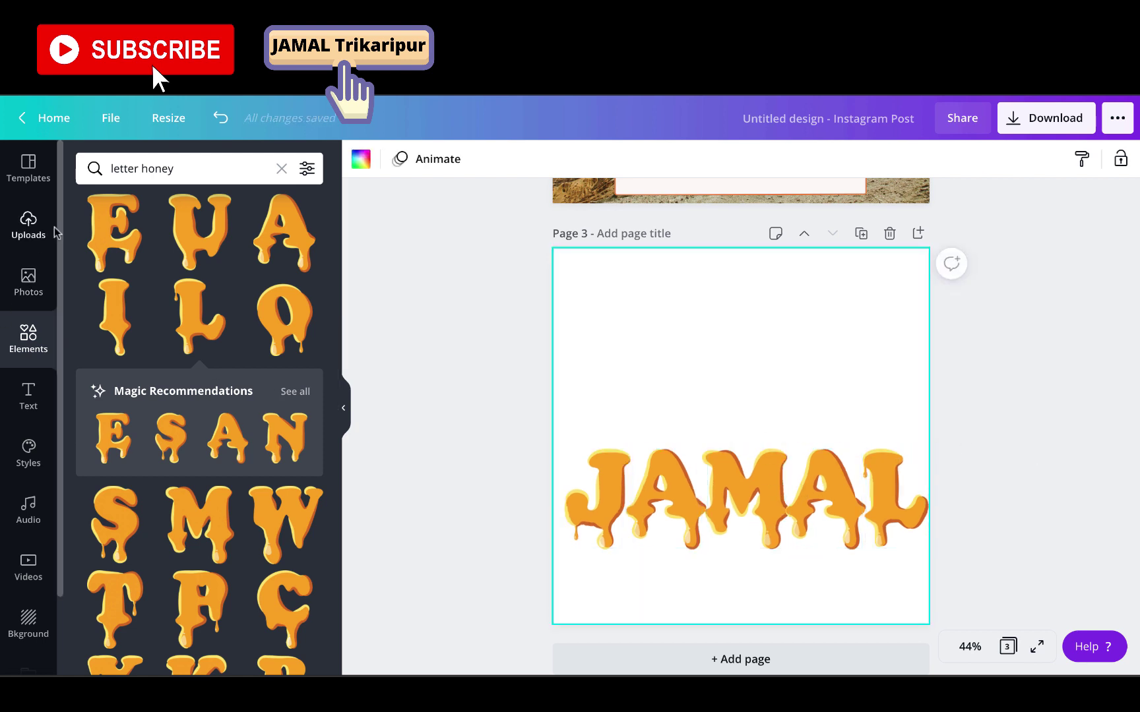
Add the uploaded beach selfie to page 3 and enlarge it to about 1,313 × 1,112 px
{"action": "left_click", "coordinate": [25, 224]}
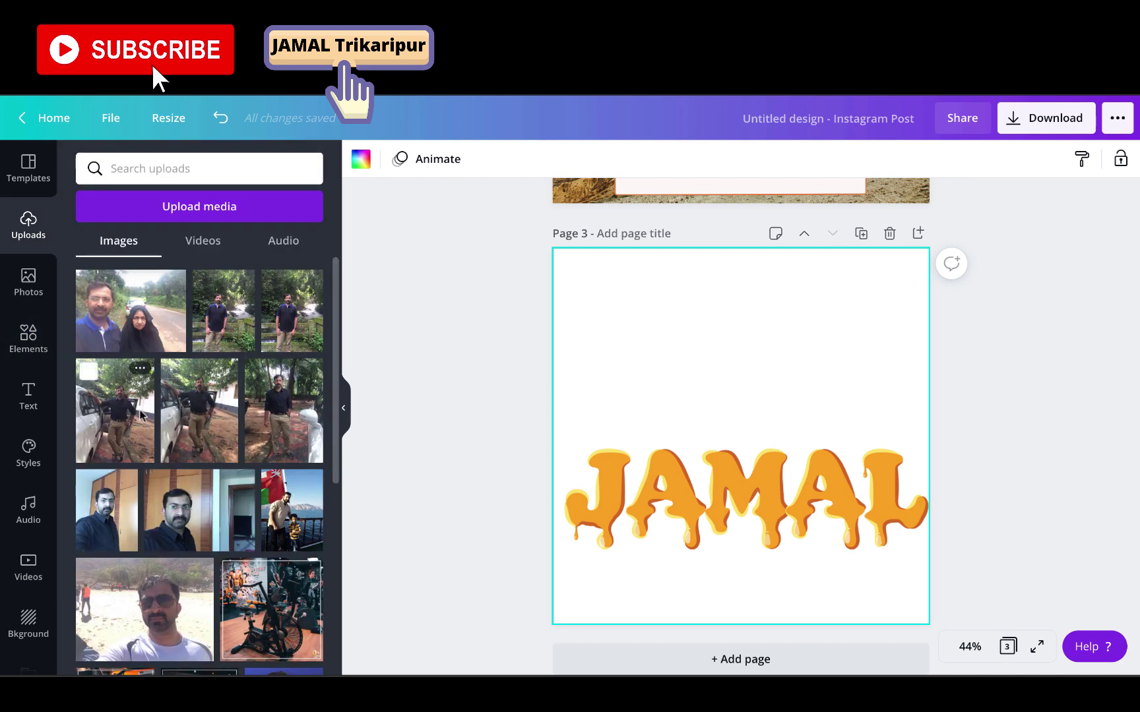
{"action": "scroll", "coordinate": [153, 566], "scroll_direction": "down", "scroll_amount": 2}
{"action": "scroll", "coordinate": [153, 566], "scroll_direction": "down", "scroll_amount": 2}
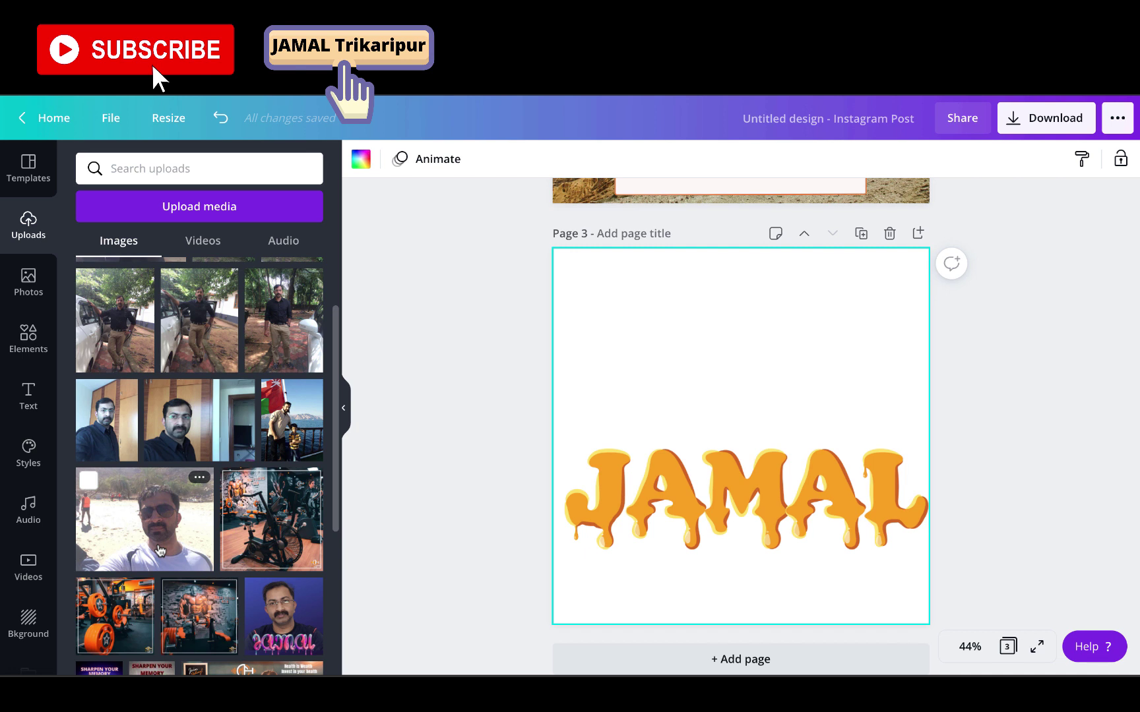
{"action": "left_click", "coordinate": [160, 551]}
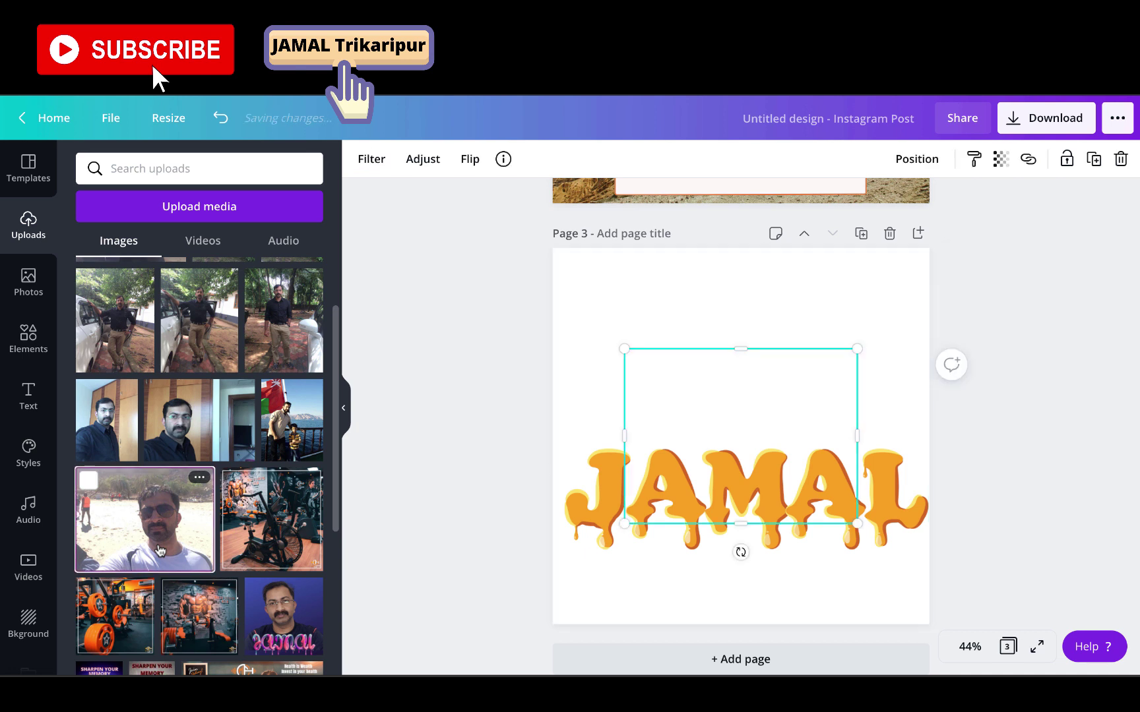
{"action": "left_click_drag", "start_coordinate": [856, 347], "coordinate": [946, 198]}
{"action": "left_click_drag", "start_coordinate": [628, 521], "coordinate": [535, 593]}
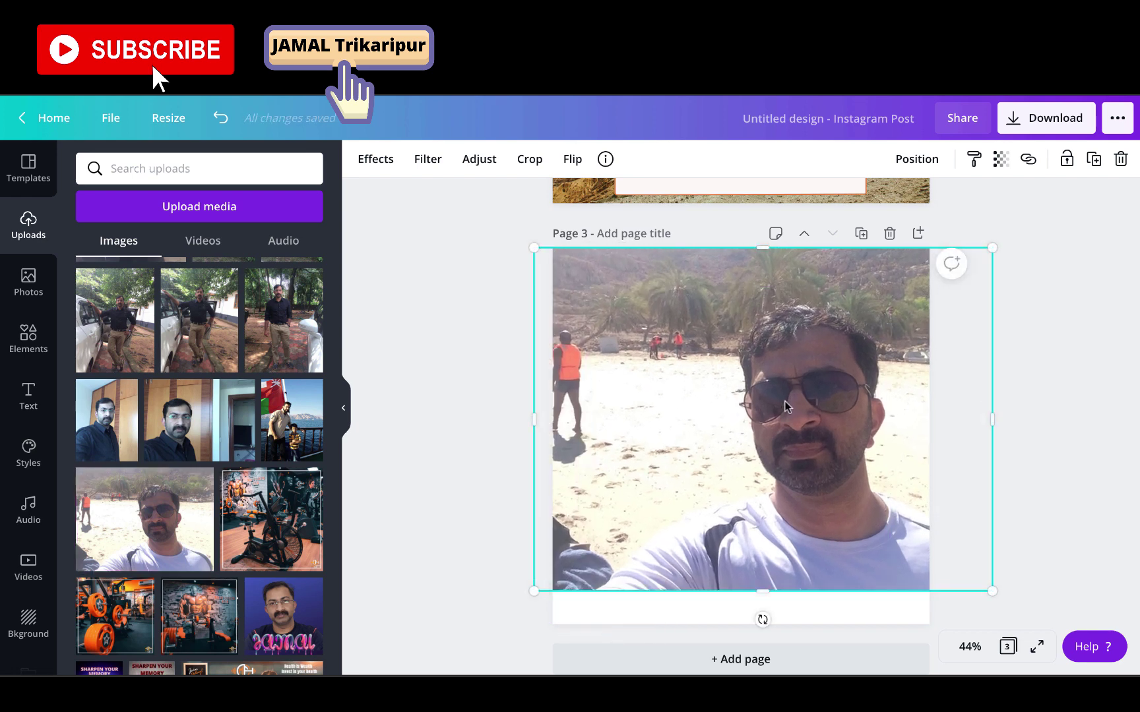
{"action": "left_click_drag", "start_coordinate": [784, 401], "coordinate": [743, 396]}
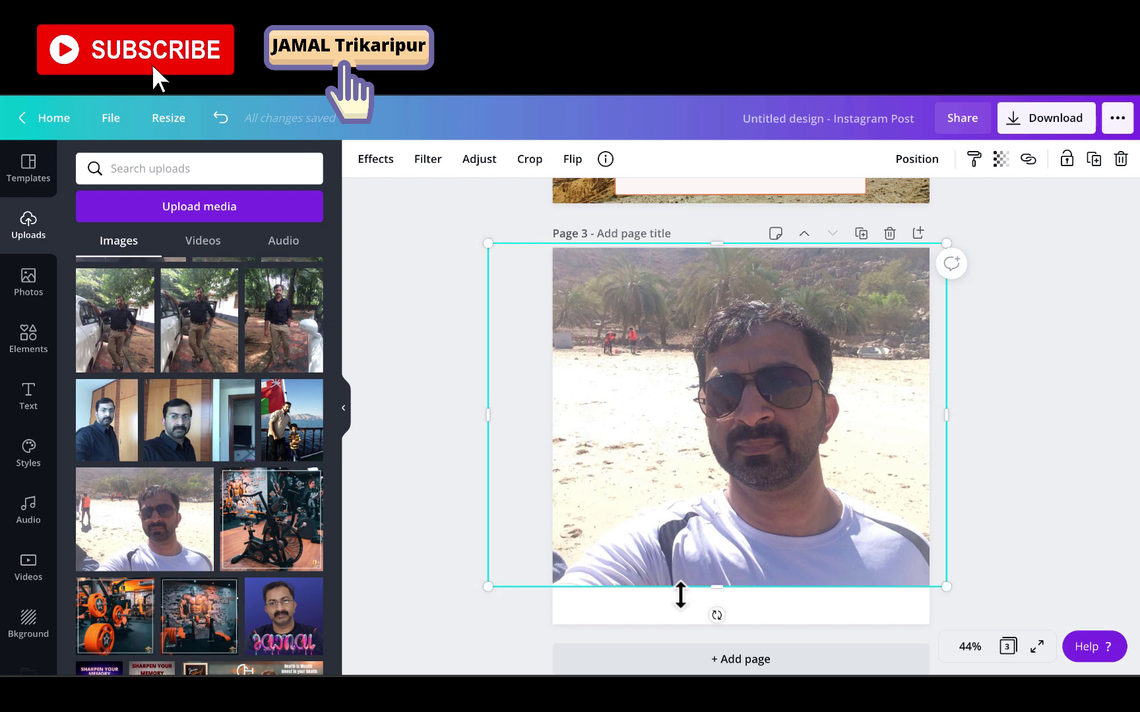
{"action": "left_click_drag", "start_coordinate": [716, 587], "coordinate": [717, 633]}
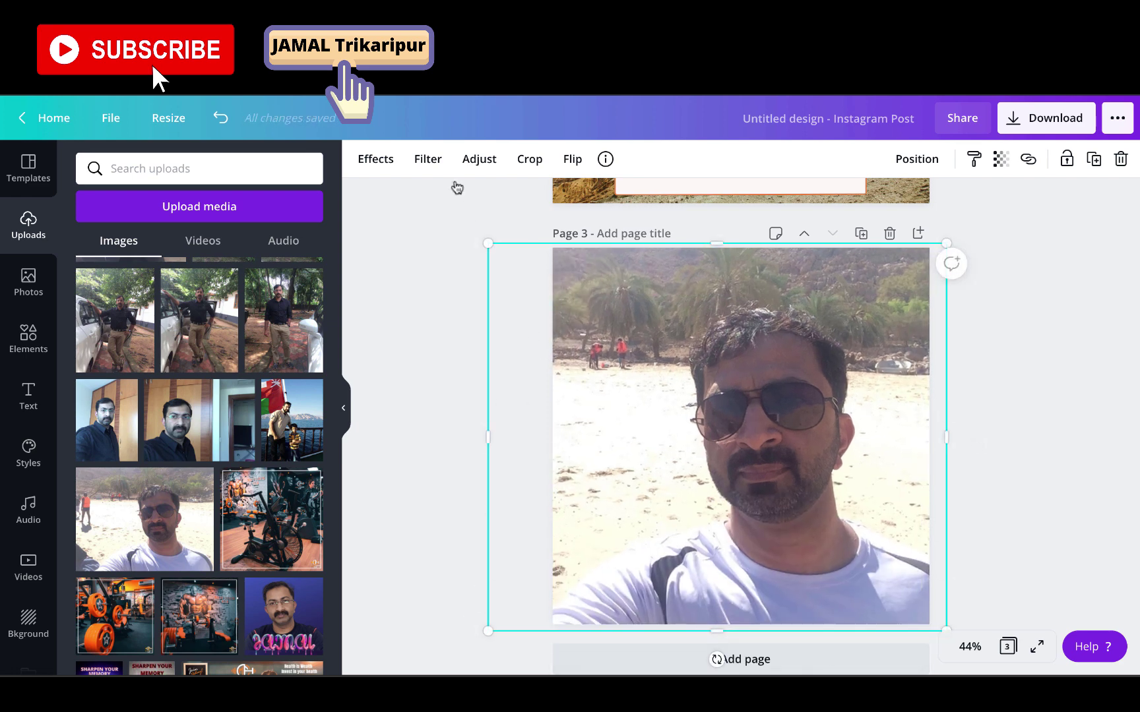
Remove the selfie's background and shift the cutout up and left
{"action": "left_click", "coordinate": [365, 160]}
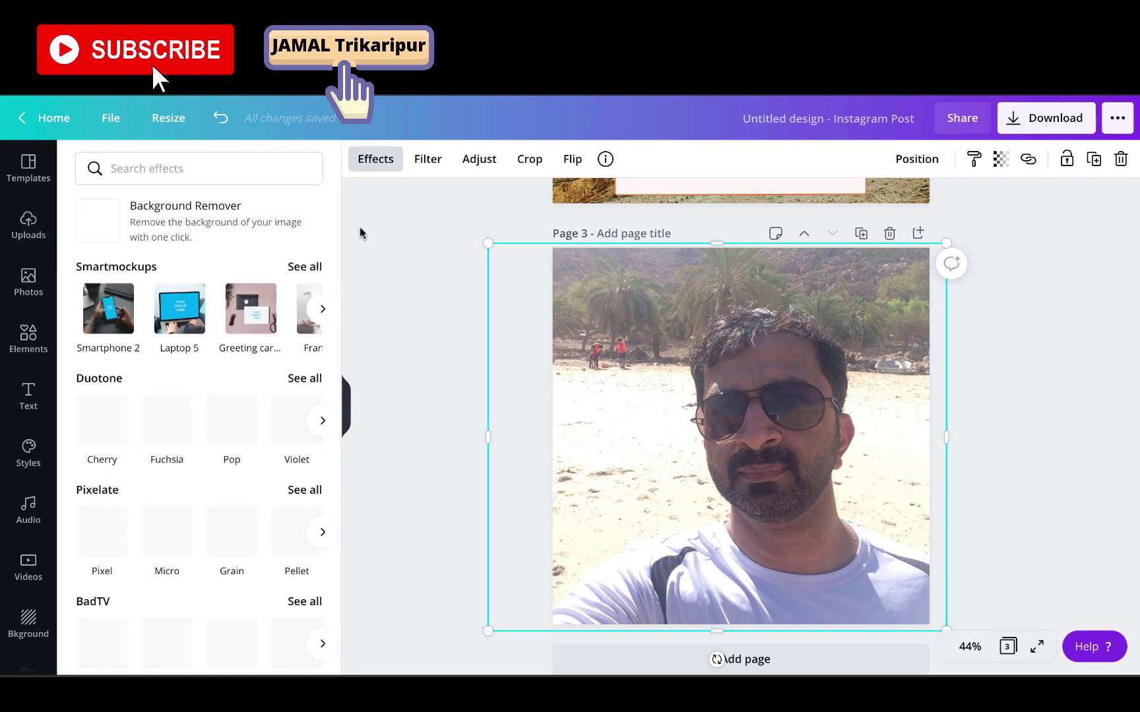
{"action": "left_click", "coordinate": [190, 218]}
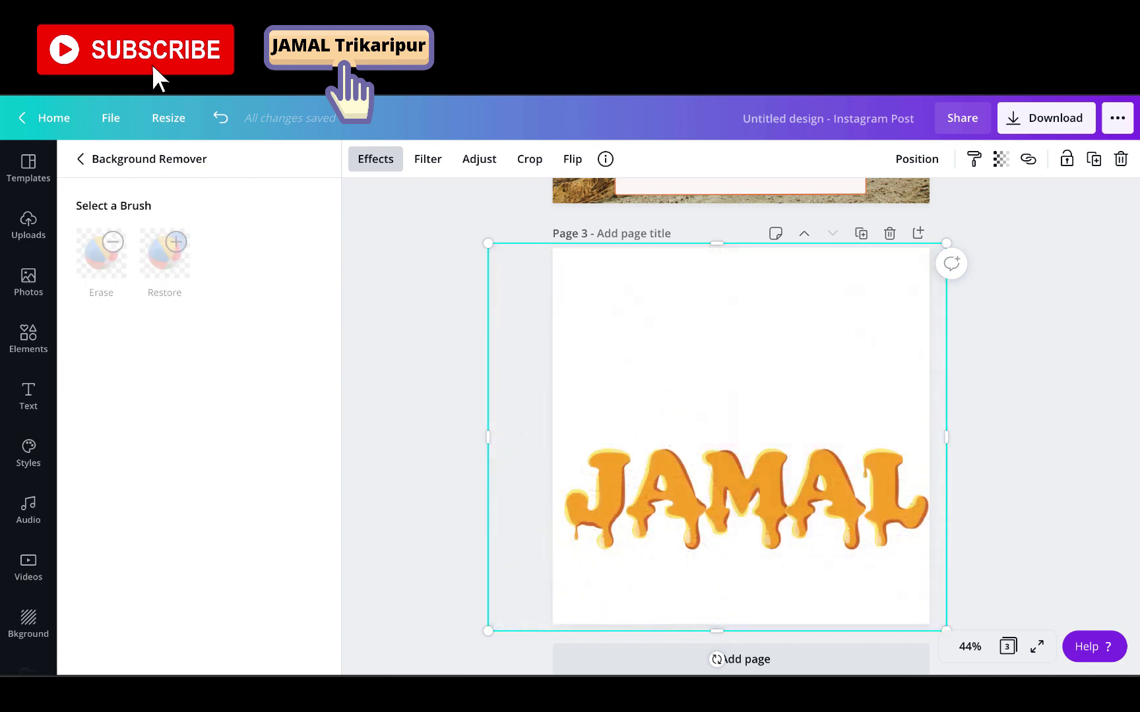
{"action": "left_click", "coordinate": [814, 438]}
{"action": "left_click_drag", "start_coordinate": [814, 438], "coordinate": [793, 422]}
Send the cutout backward twice so the honey JAMAL letters sit in front
{"action": "left_click", "coordinate": [917, 159]}
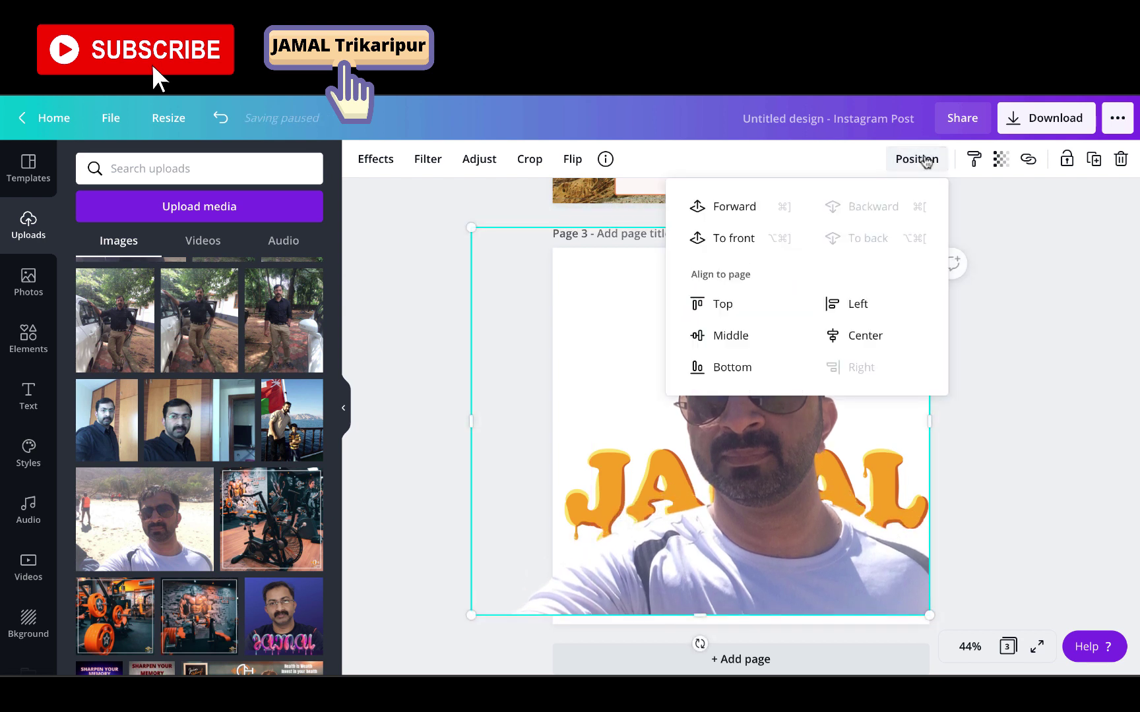
{"action": "left_click", "coordinate": [738, 211]}
{"action": "left_click", "coordinate": [735, 209]}
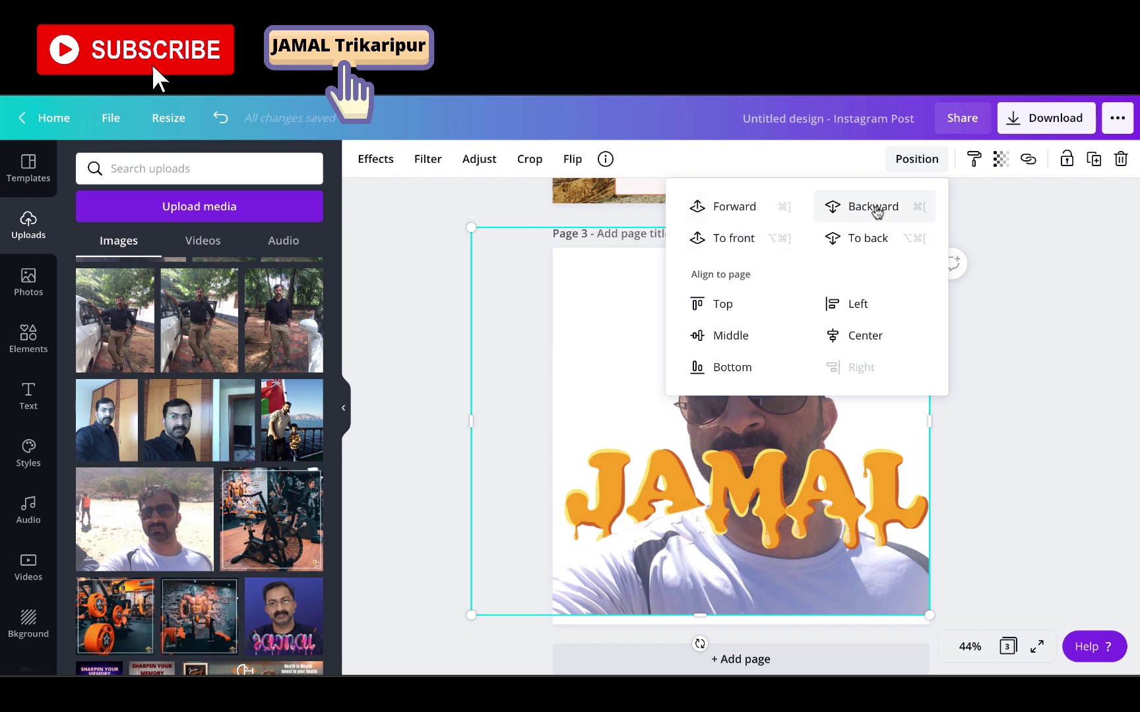
{"action": "left_click", "coordinate": [1045, 351]}
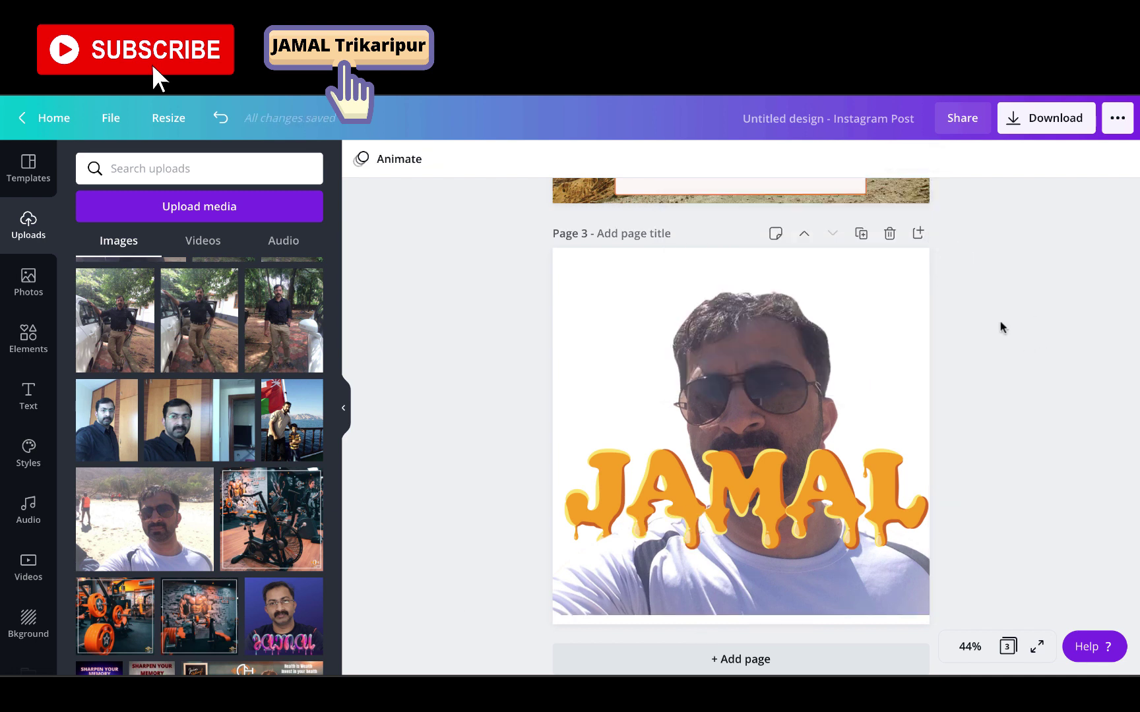